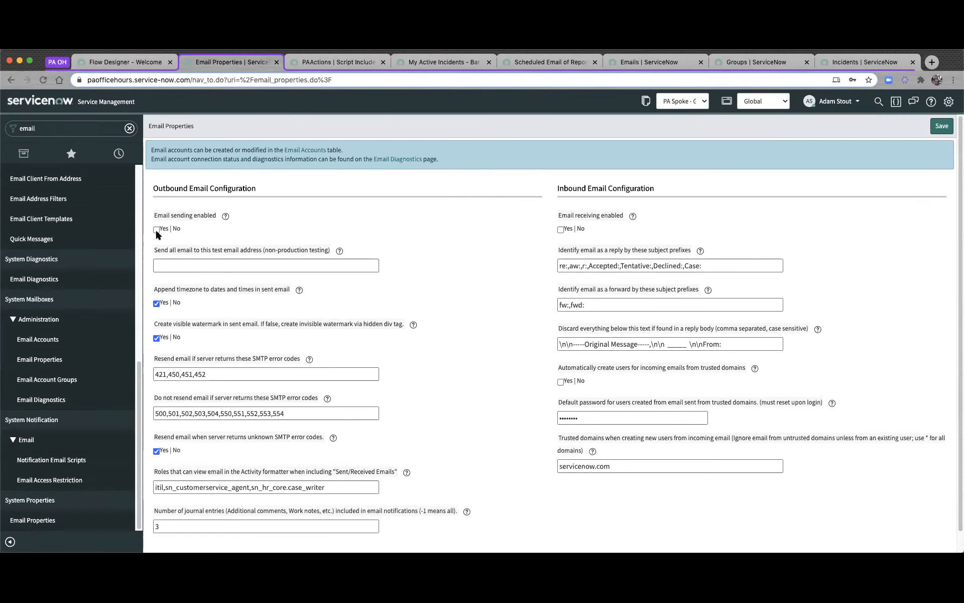
Check the outbound test email address setting in the email properties
{"action": "left_click", "coordinate": [182, 267]}
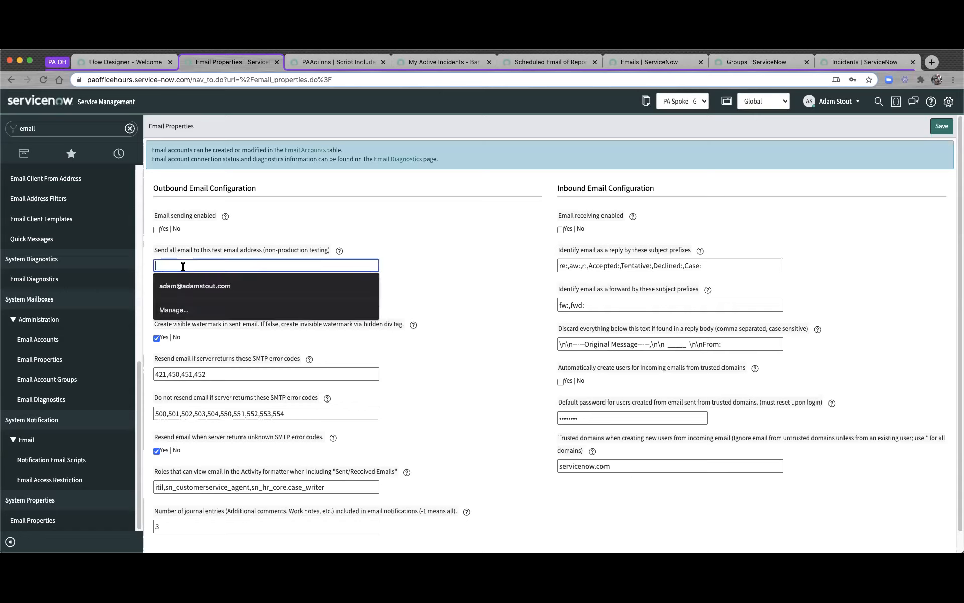
{"action": "left_click", "coordinate": [487, 274]}
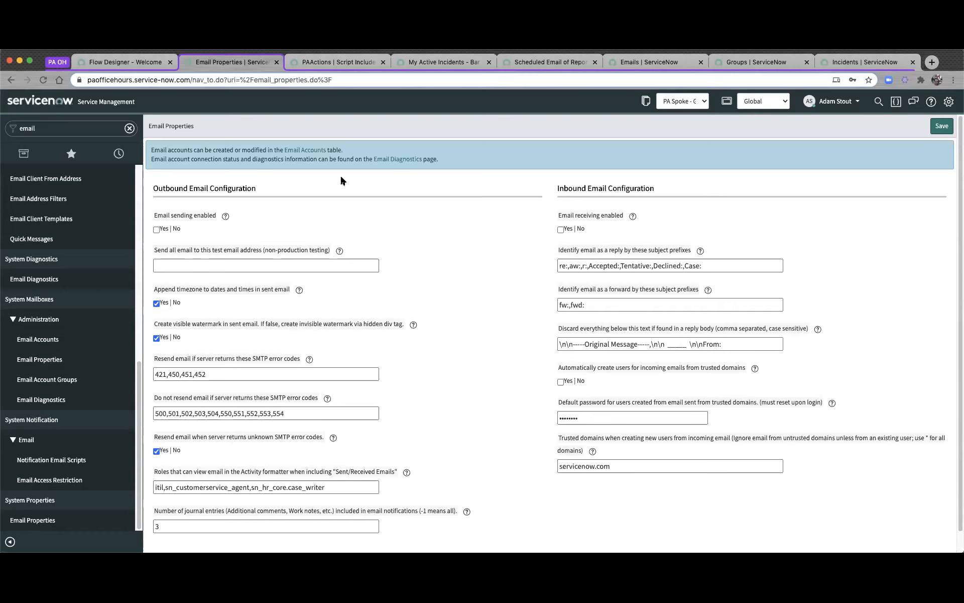
Examine the PAActions script include's API name and its execDataCollector function
{"action": "left_click", "coordinate": [331, 61]}
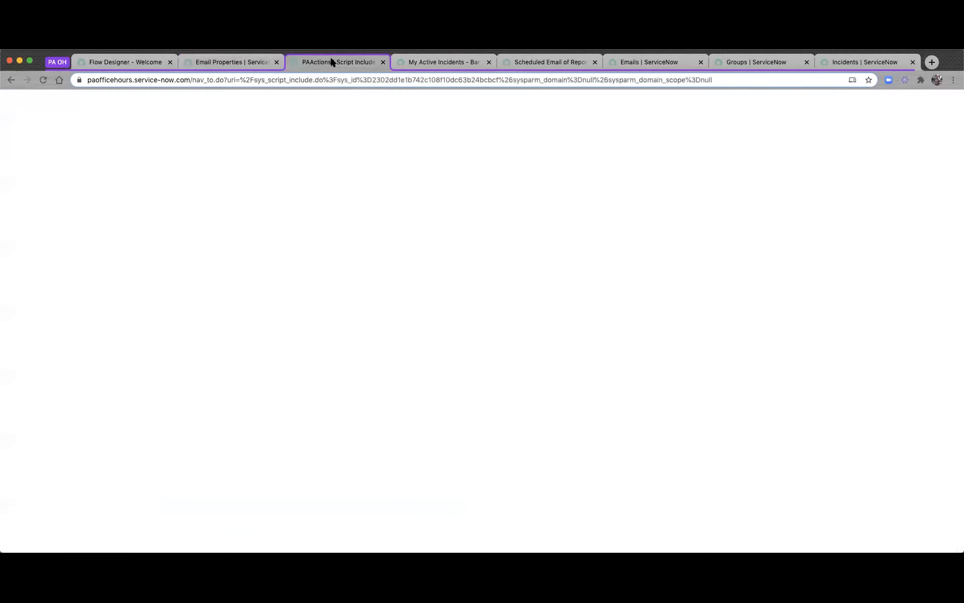
{"action": "left_click", "coordinate": [242, 312]}
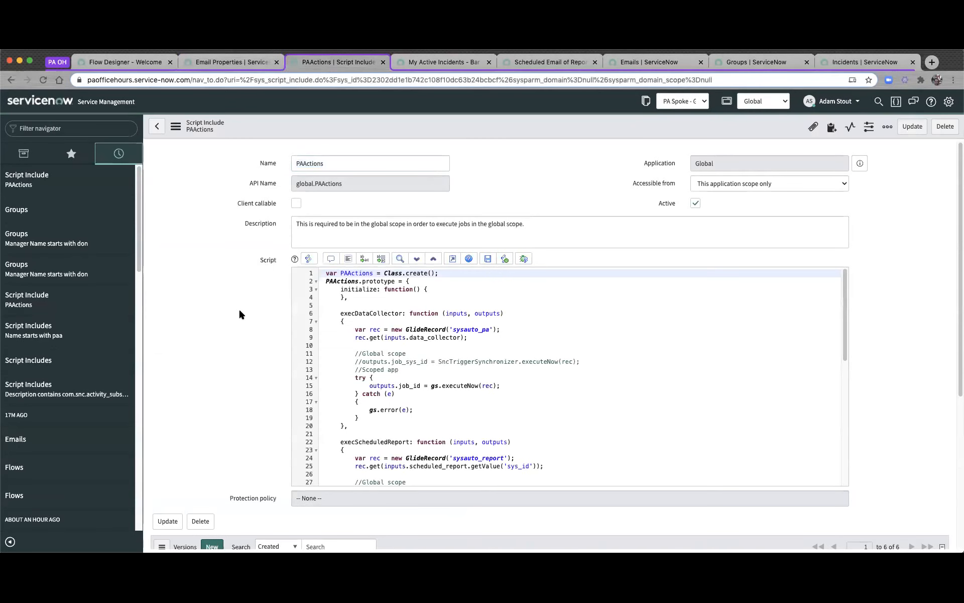
{"action": "left_click_drag", "start_coordinate": [343, 185], "coordinate": [295, 185]}
{"action": "left_click", "coordinate": [219, 324]}
{"action": "scroll", "coordinate": [382, 332], "scroll_direction": "down", "scroll_amount": 1}
{"action": "scroll", "coordinate": [378, 330], "scroll_direction": "down", "scroll_amount": 1}
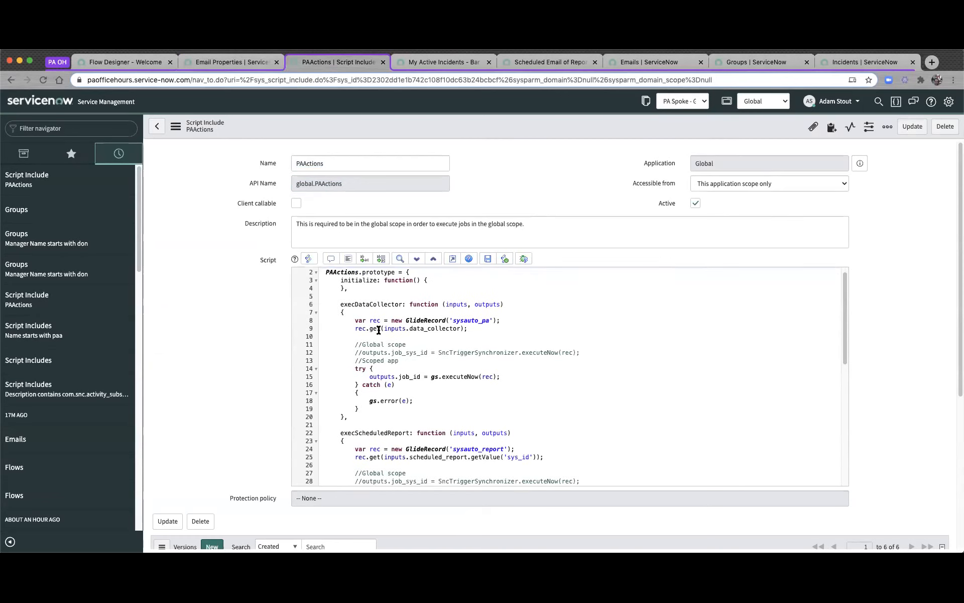
{"action": "left_click", "coordinate": [340, 301]}
{"action": "left_click", "coordinate": [360, 414], "text": "shift"}
Examine the execScheduledReport function, including its sysauto_report record lookup and the executeNow call
{"action": "scroll", "coordinate": [360, 414], "scroll_direction": "down", "scroll_amount": 4}
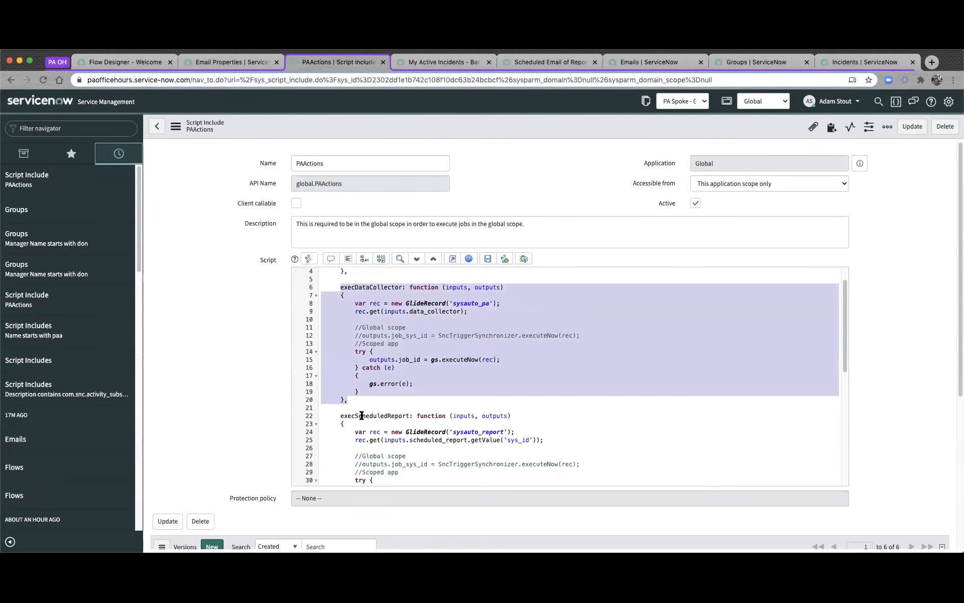
{"action": "left_click_drag", "start_coordinate": [340, 331], "coordinate": [380, 453]}
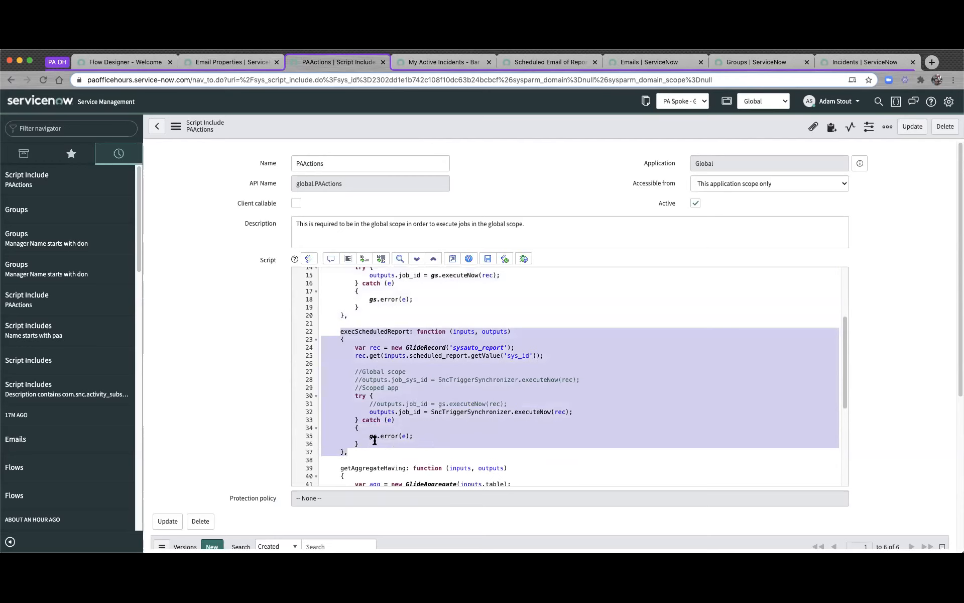
{"action": "double_click", "coordinate": [472, 348]}
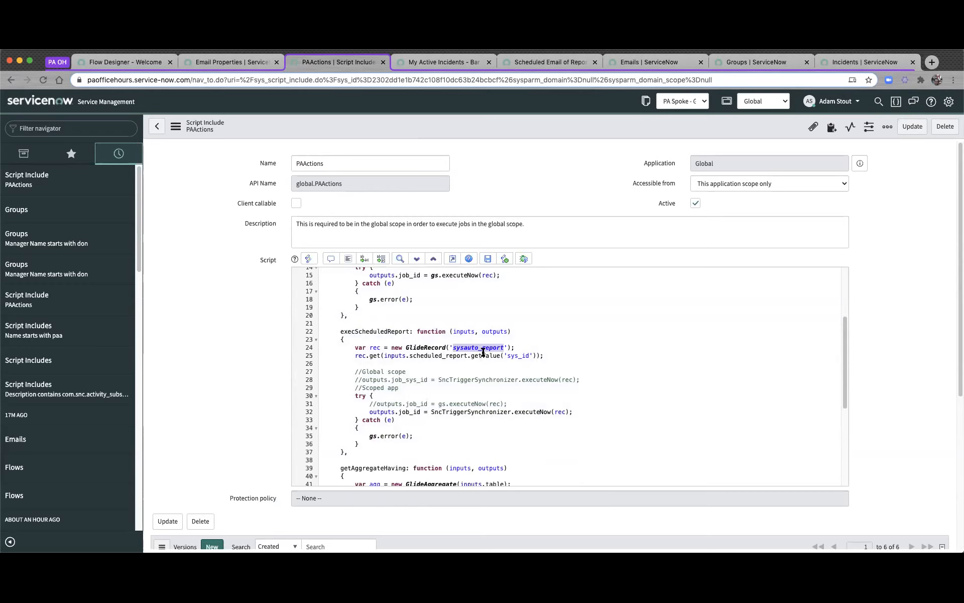
{"action": "left_click_drag", "start_coordinate": [355, 348], "coordinate": [549, 355]}
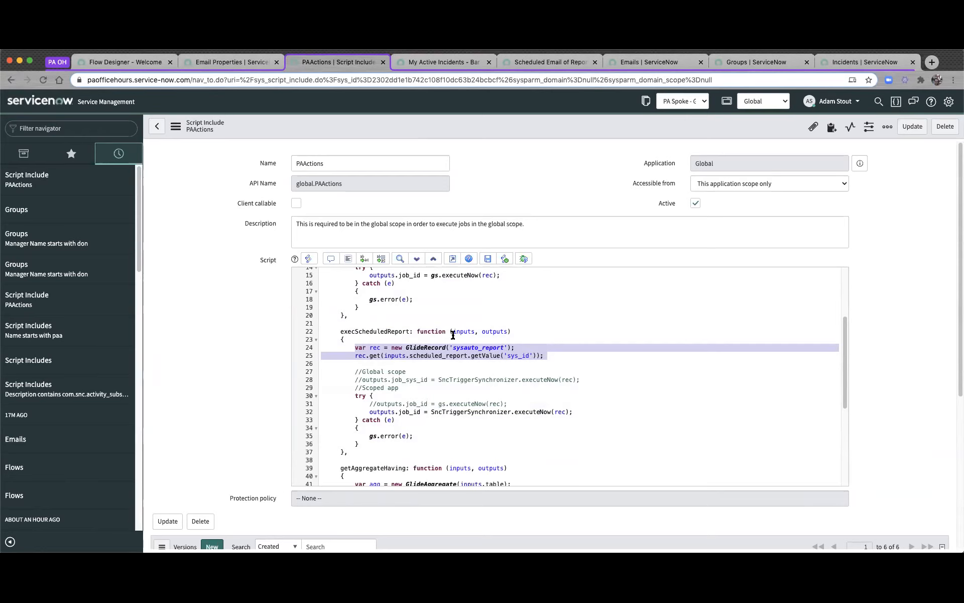
{"action": "double_click", "coordinate": [537, 411]}
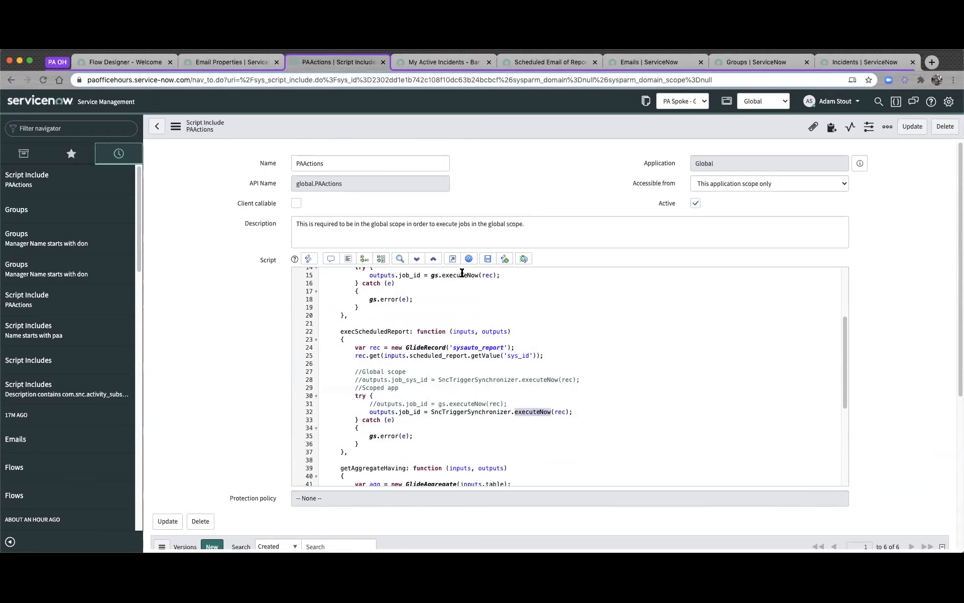
Review the filter conditions and grouping of the My Active Incidents - Bar report
{"action": "left_click", "coordinate": [442, 62]}
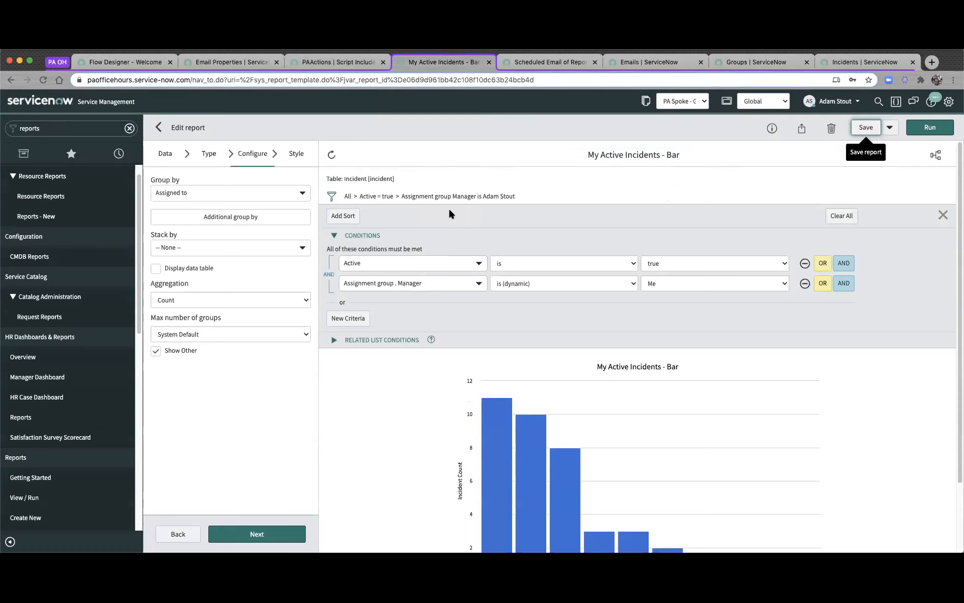
{"action": "scroll", "coordinate": [451, 215], "scroll_direction": "down", "scroll_amount": 1}
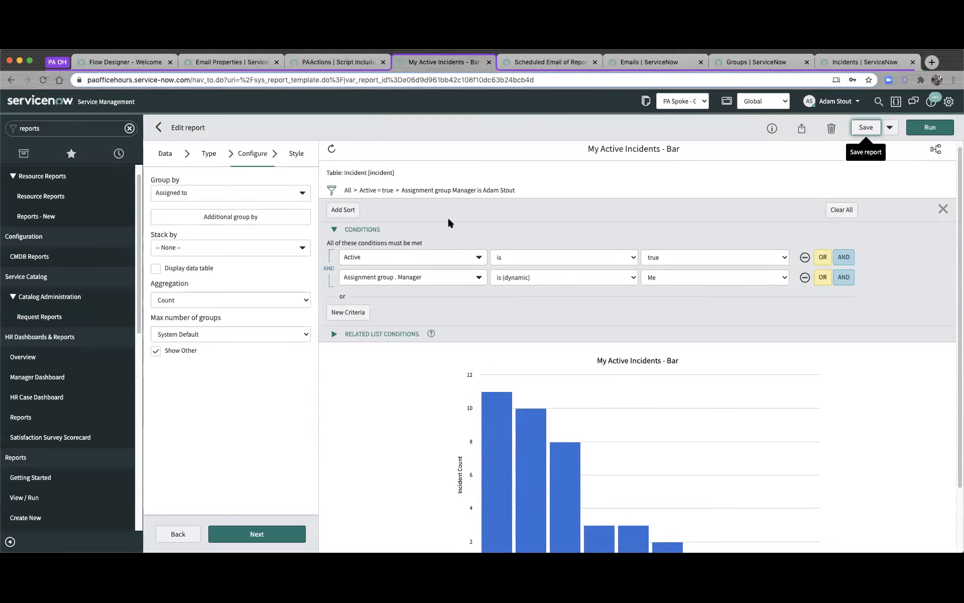
{"action": "scroll", "coordinate": [448, 215], "scroll_direction": "down", "scroll_amount": 3}
{"action": "scroll", "coordinate": [390, 247], "scroll_direction": "up", "scroll_amount": 4}
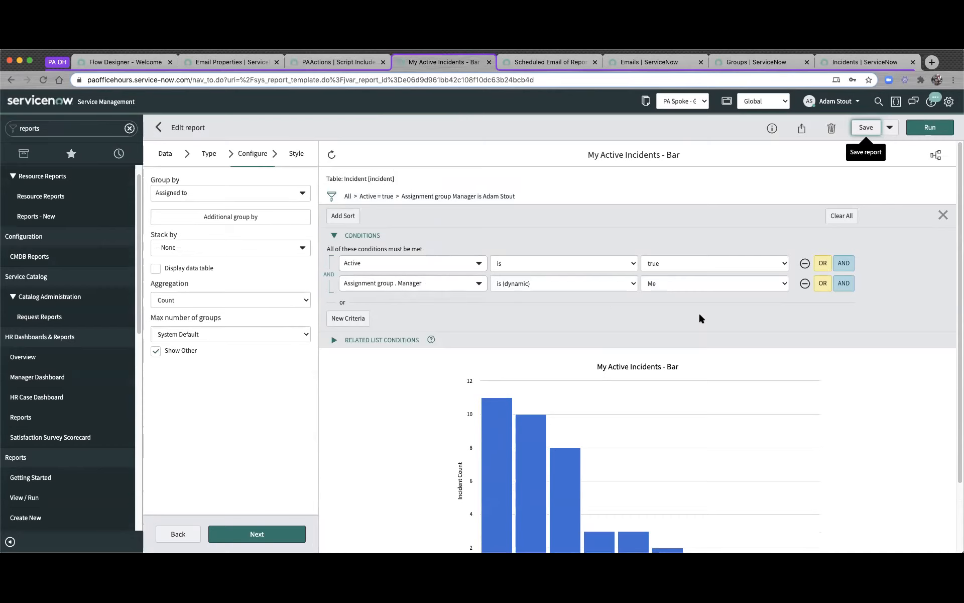
{"action": "scroll", "coordinate": [701, 318], "scroll_direction": "down", "scroll_amount": 5}
{"action": "scroll", "coordinate": [701, 319], "scroll_direction": "up", "scroll_amount": 5}
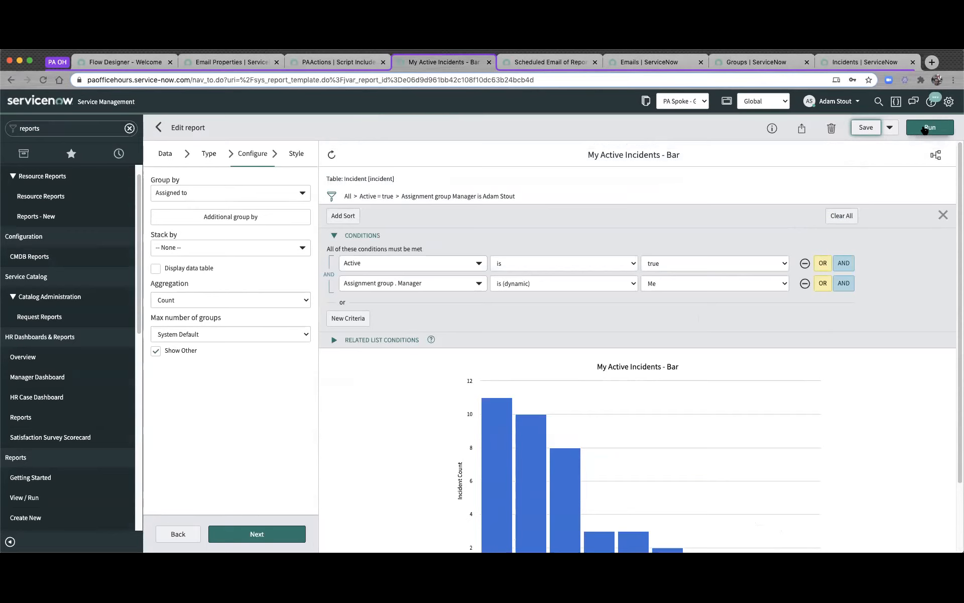
Run the My Active Incidents - Bar report and examine the incident count per assignee
{"action": "left_click", "coordinate": [930, 127]}
{"action": "scroll", "coordinate": [749, 363], "scroll_direction": "down", "scroll_amount": 5}
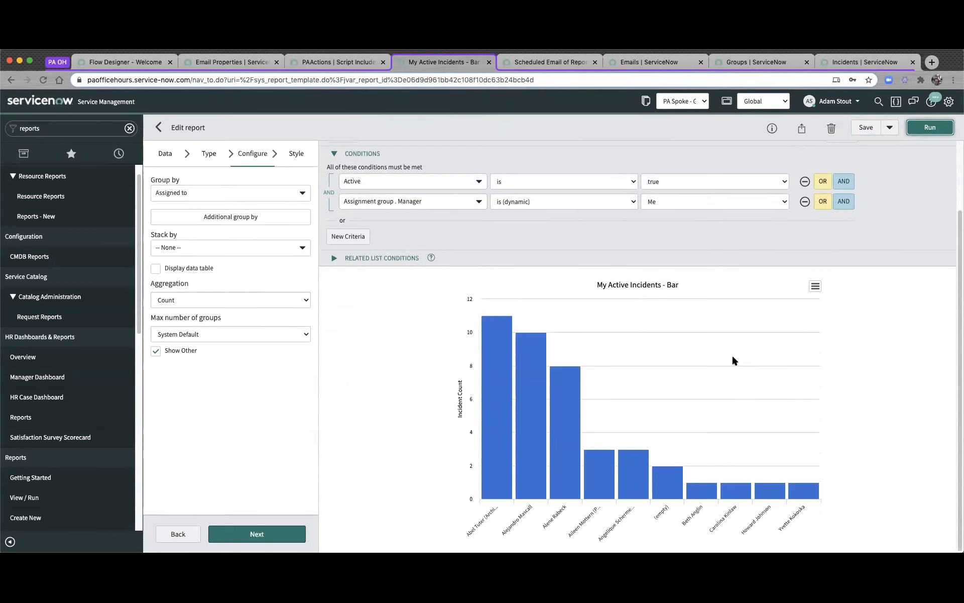
{"action": "mouse_move", "coordinate": [522, 389]}
{"action": "mouse_move", "coordinate": [486, 452]}
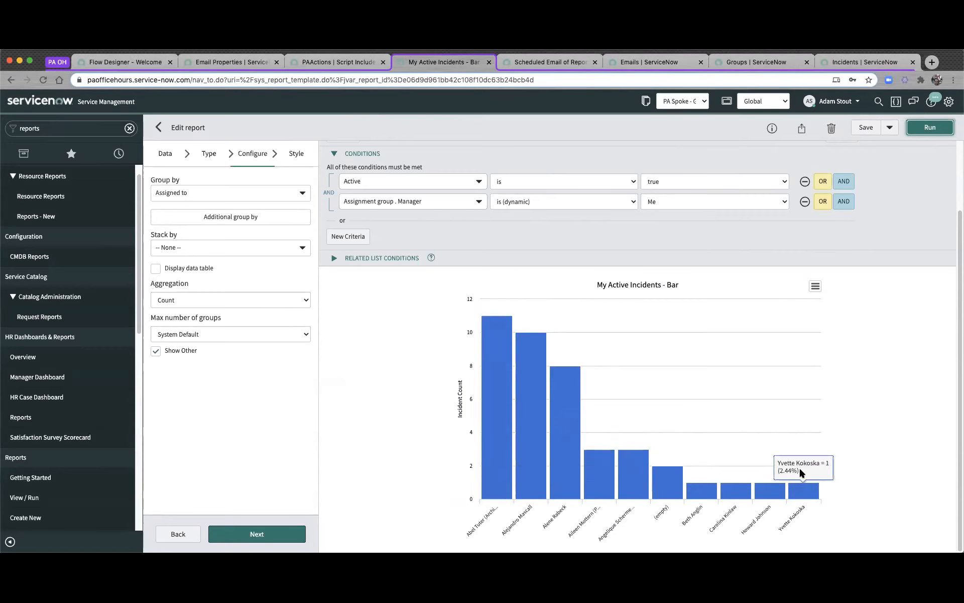
{"action": "scroll", "coordinate": [798, 472], "scroll_direction": "up", "scroll_amount": 2}
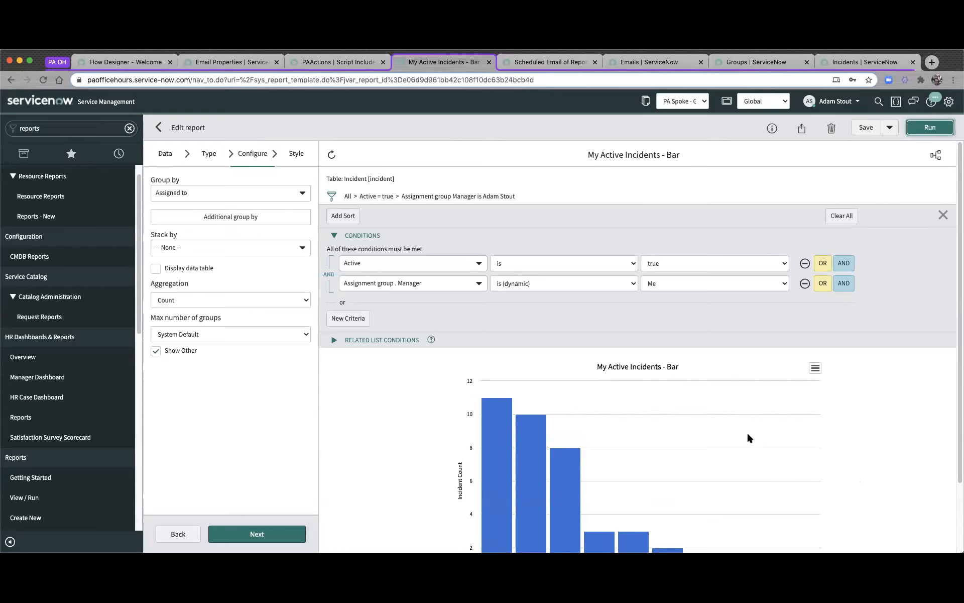
{"action": "scroll", "coordinate": [622, 316], "scroll_direction": "down", "scroll_amount": 3}
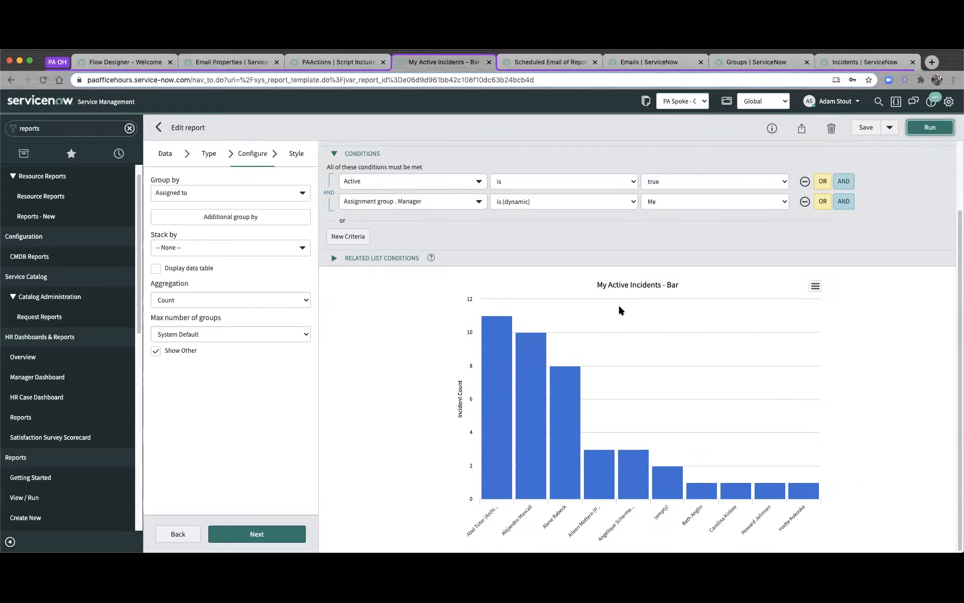
Refresh the unfiltered lists of scheduled report emails and system emails to check their existing records
{"action": "left_click", "coordinate": [537, 64]}
{"action": "left_click", "coordinate": [172, 150]}
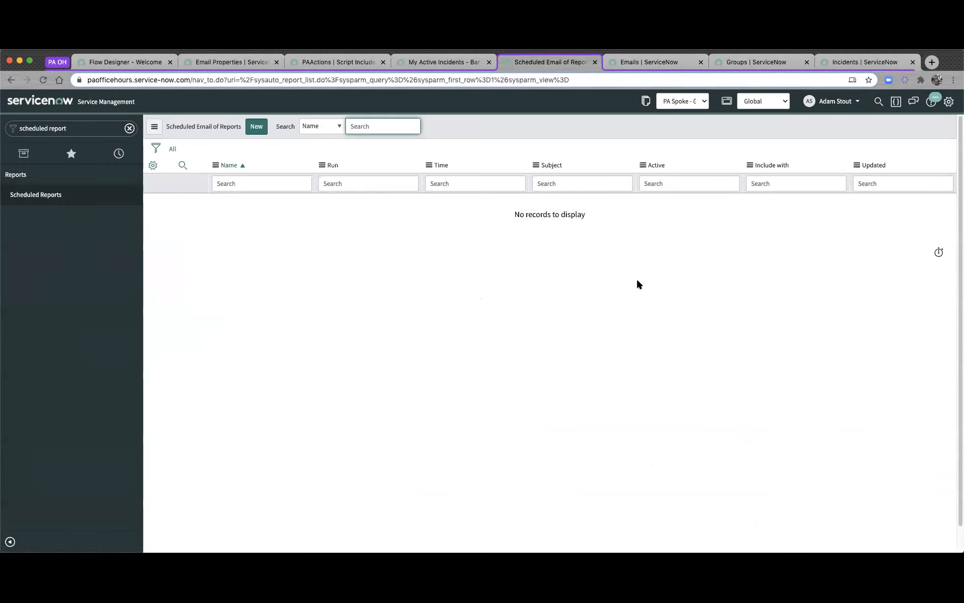
{"action": "left_click", "coordinate": [634, 65]}
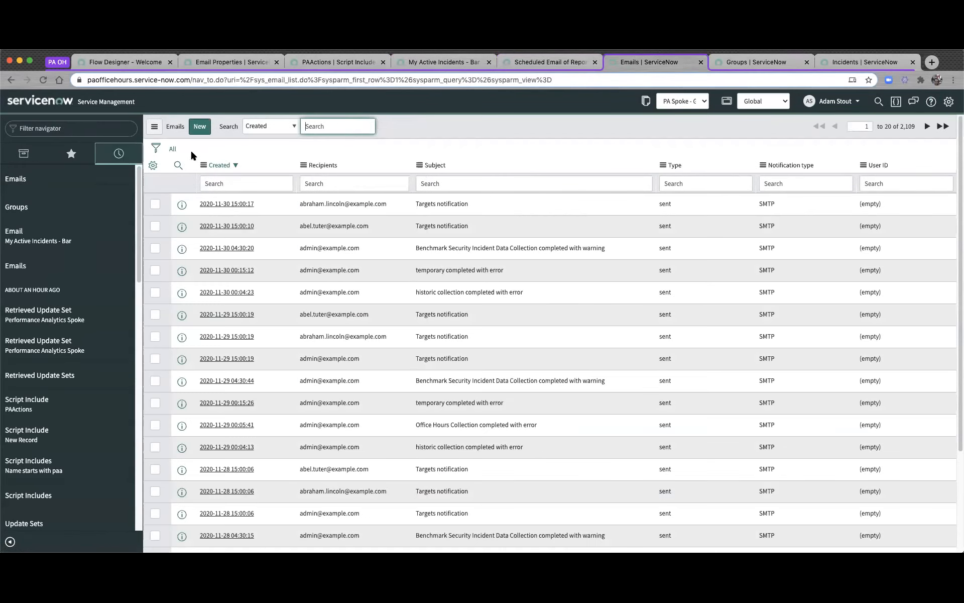
{"action": "left_click", "coordinate": [172, 149]}
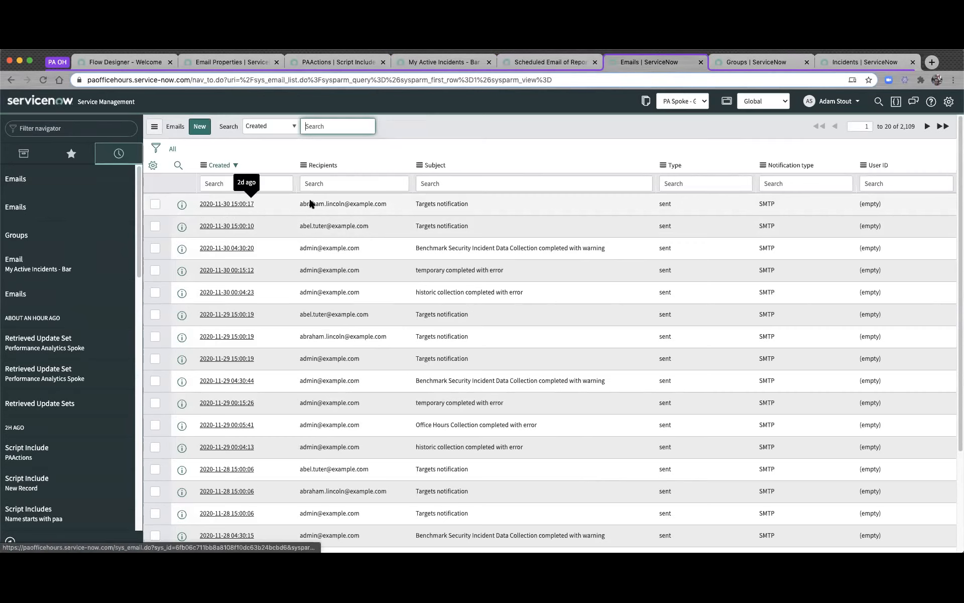
Review the managers in the groups list and the active incidents grouped by assignment group
{"action": "left_click", "coordinate": [740, 64]}
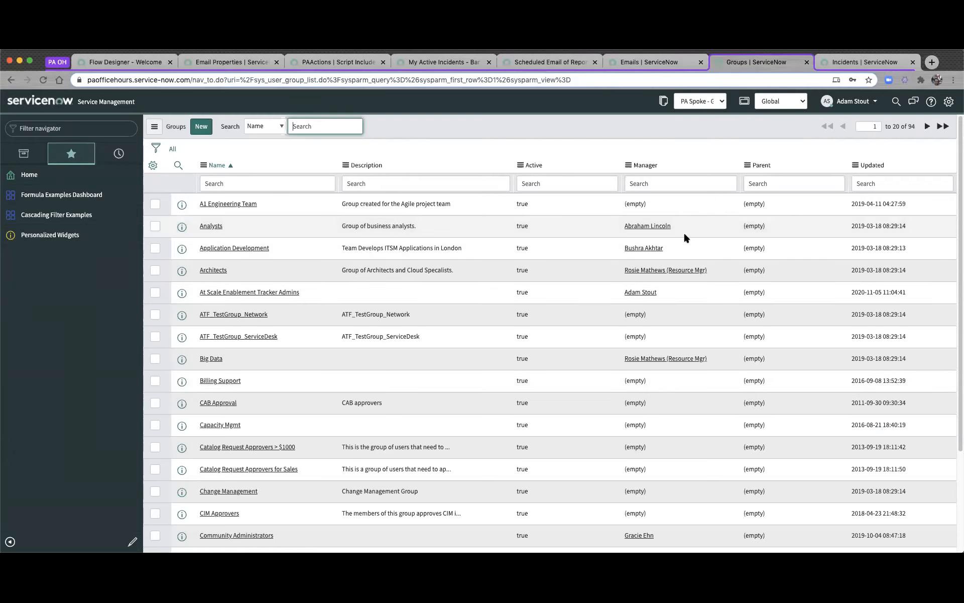
{"action": "left_click", "coordinate": [862, 64]}
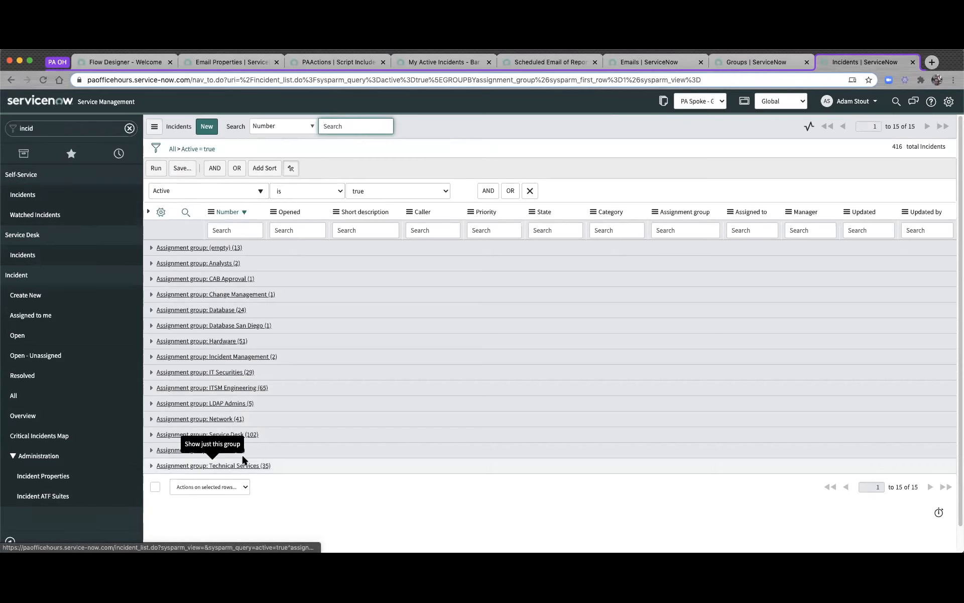
Switch to Flow Designer and review the available Performance Analytics Spoke actions
{"action": "left_click", "coordinate": [127, 63]}
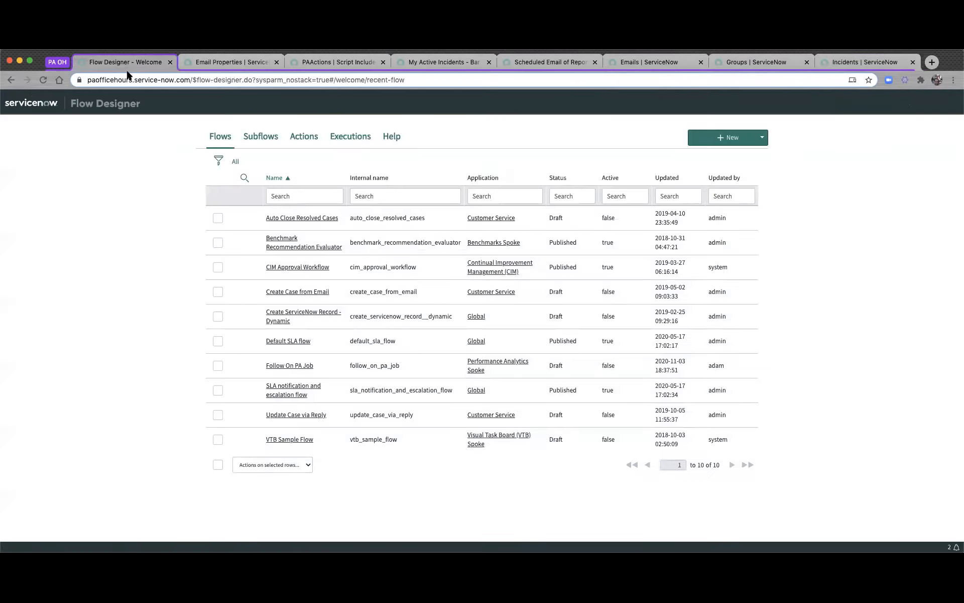
{"action": "left_click", "coordinate": [303, 137]}
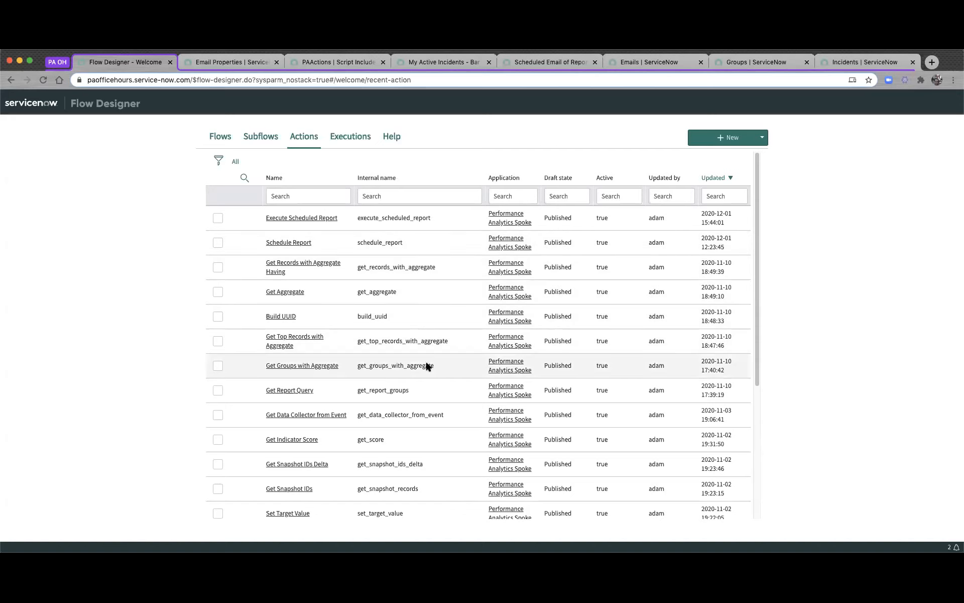
Start a new flow and name it "Burst - Active Incidents"
{"action": "left_click", "coordinate": [223, 140]}
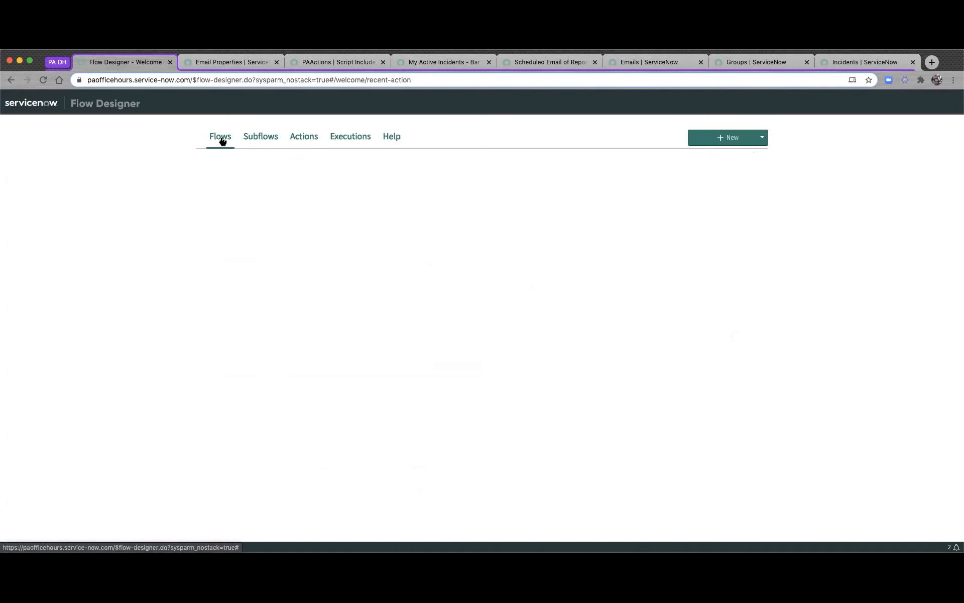
{"action": "left_click", "coordinate": [726, 138]}
{"action": "left_click", "coordinate": [735, 157]}
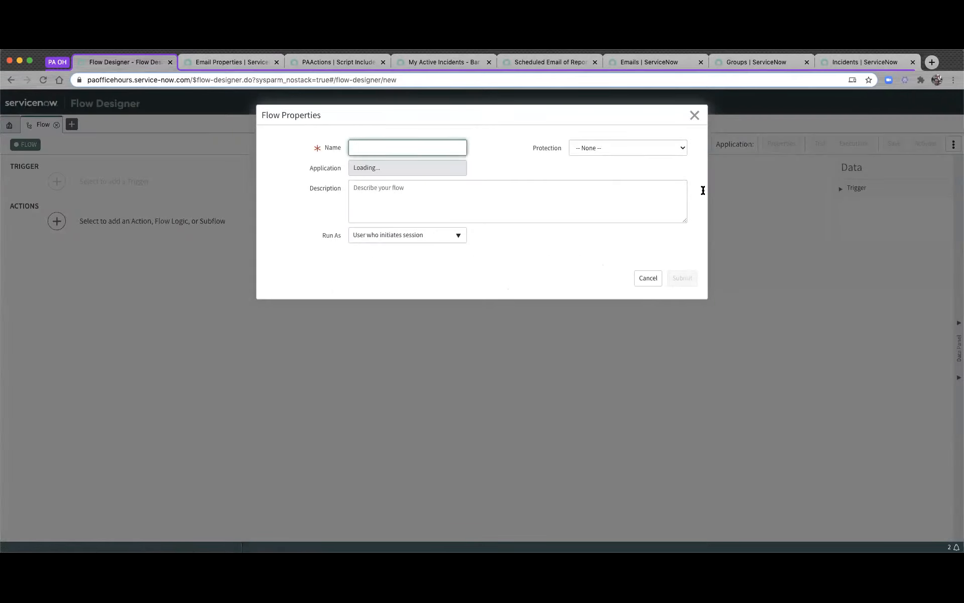
{"action": "left_click", "coordinate": [368, 146]}
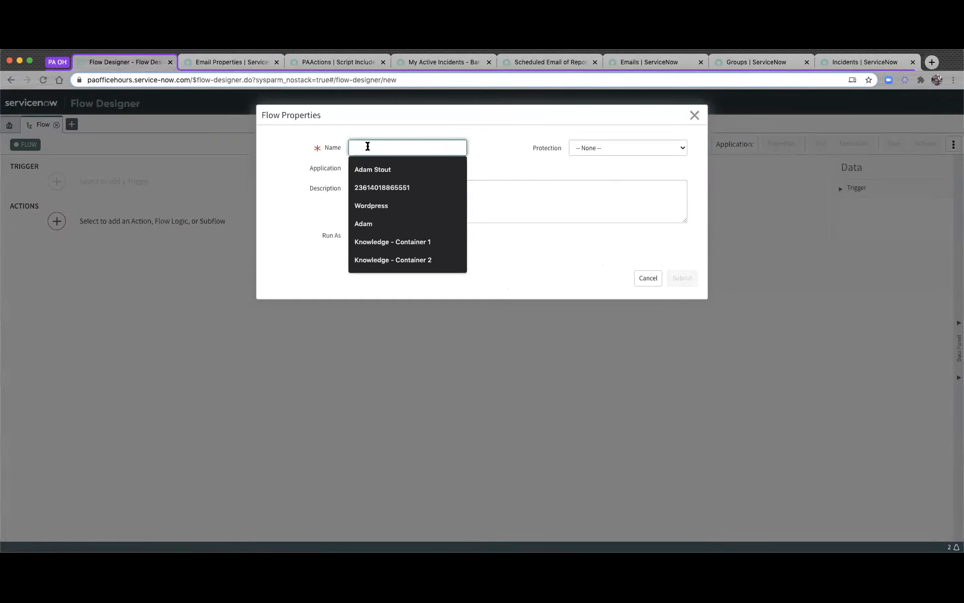
{"action": "type", "text": "Burt"}
{"action": "key", "text": "BackSpace"}
{"action": "type", "text": "st Test"}
{"action": "key", "text": "BackSpace"}
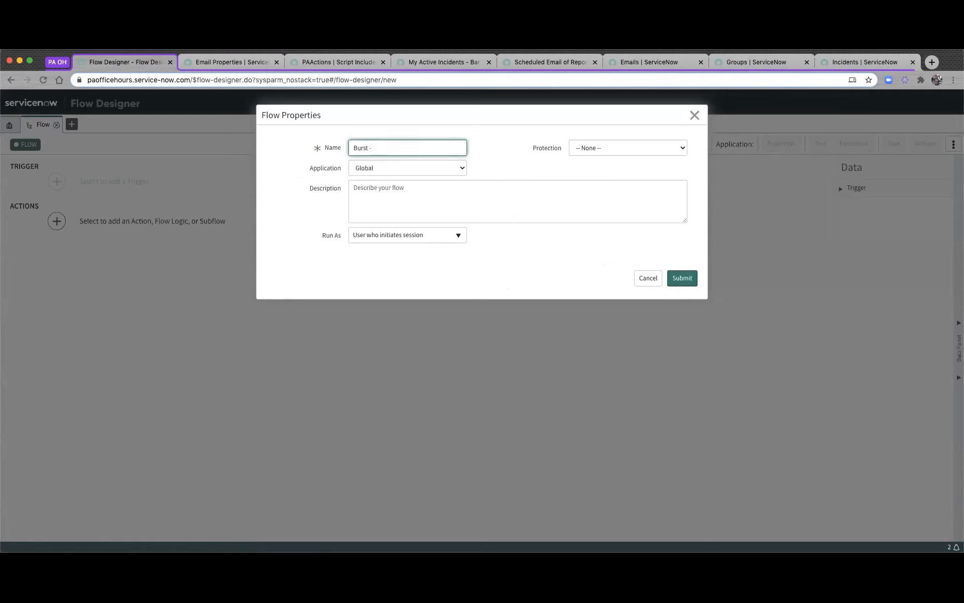
{"action": "type", "text": "- Active Incident"}
{"action": "left_click", "coordinate": [492, 168]}
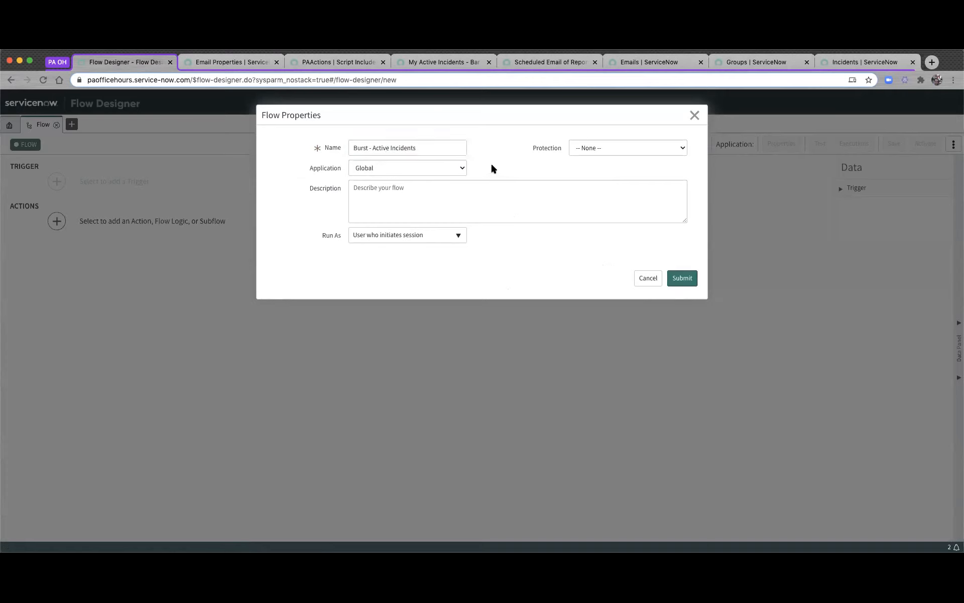
Keep the flow's application as Global, set it to run as System User, and submit its properties
{"action": "left_click", "coordinate": [455, 167]}
{"action": "left_click", "coordinate": [510, 139]}
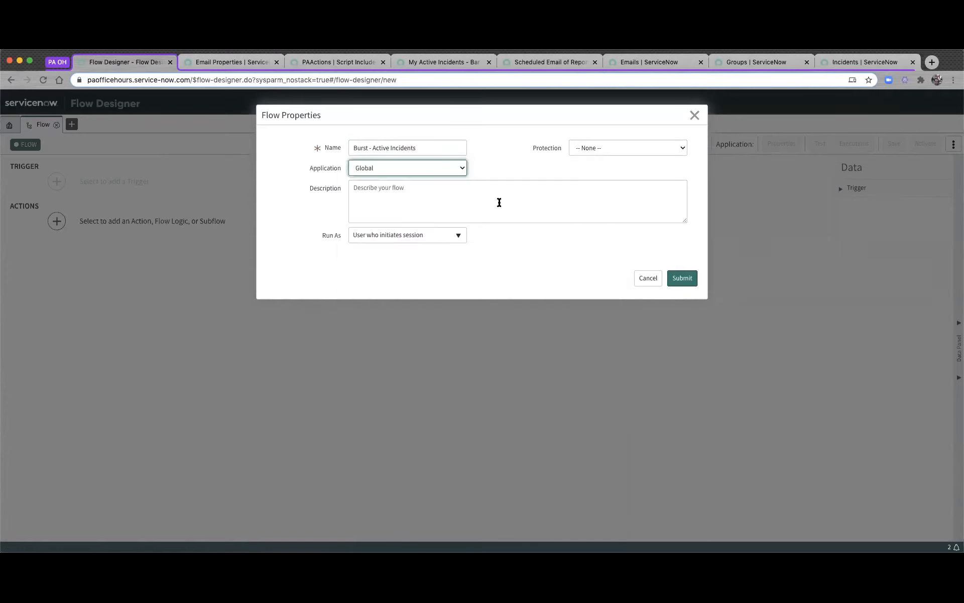
{"action": "left_click", "coordinate": [509, 158]}
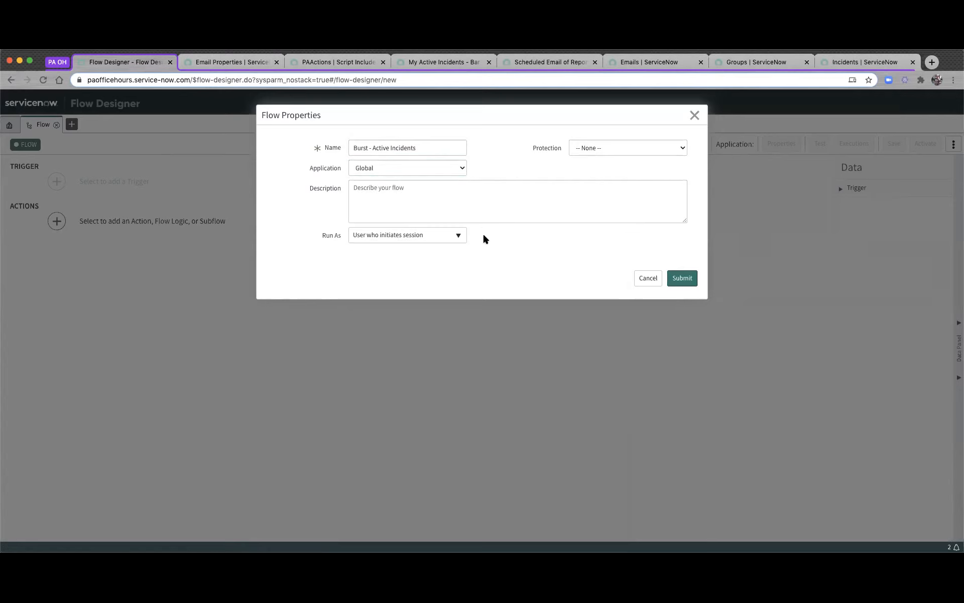
{"action": "left_click", "coordinate": [448, 239]}
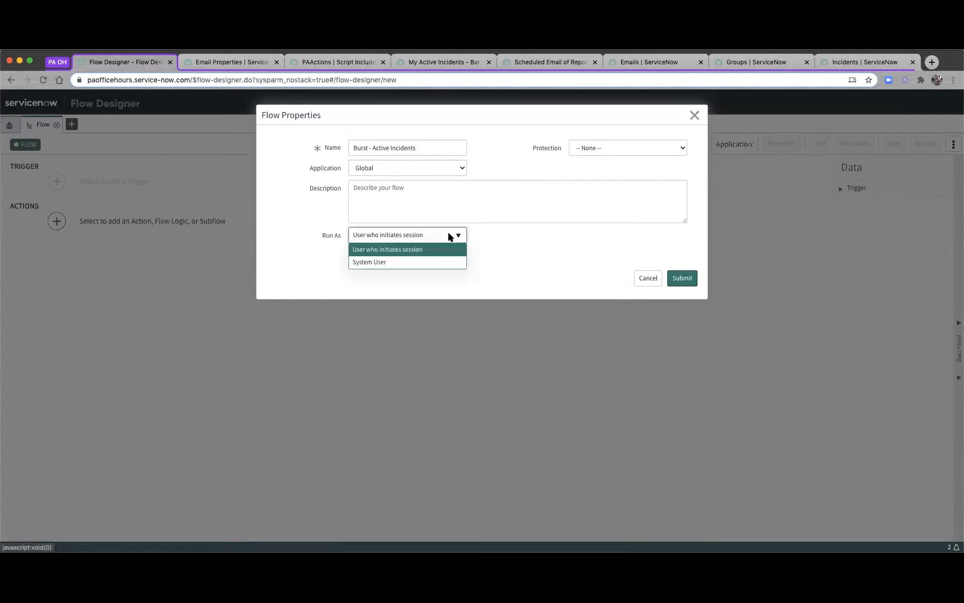
{"action": "left_click", "coordinate": [439, 263]}
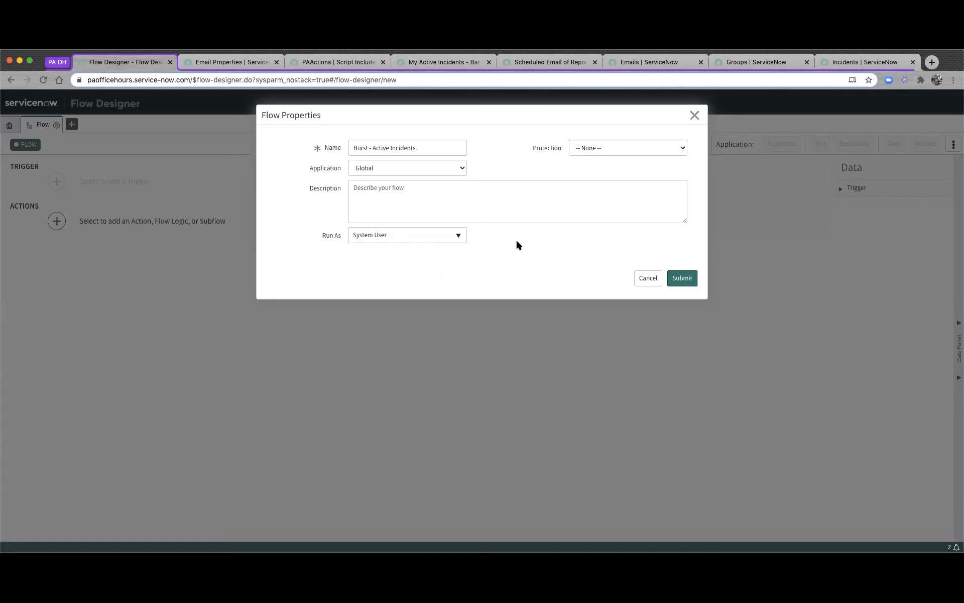
{"action": "left_click", "coordinate": [678, 281]}
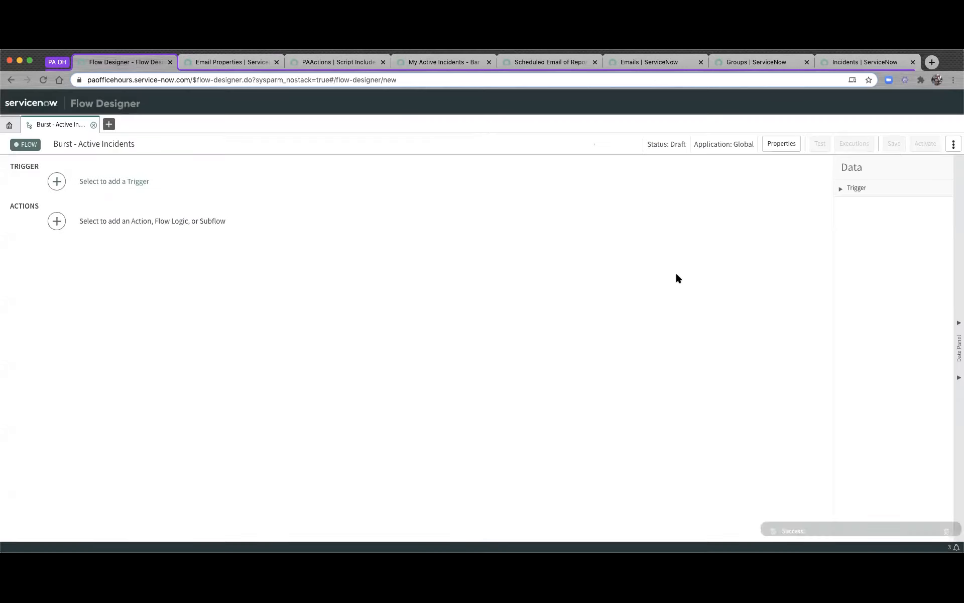
Add a Daily trigger to the flow and set its run time to 07:00:00
{"action": "left_click", "coordinate": [57, 182]}
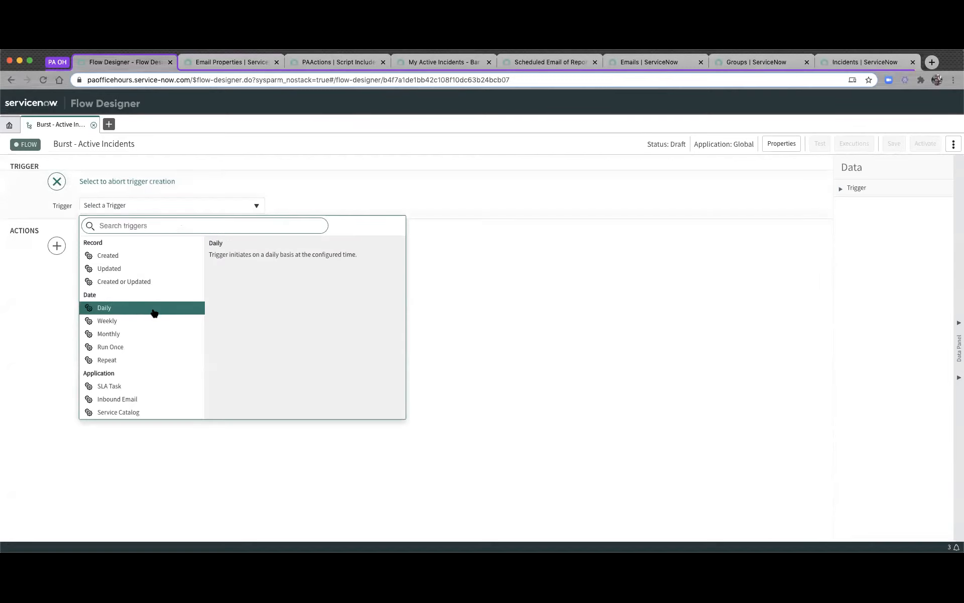
{"action": "left_click", "coordinate": [152, 308]}
{"action": "left_click", "coordinate": [97, 235]}
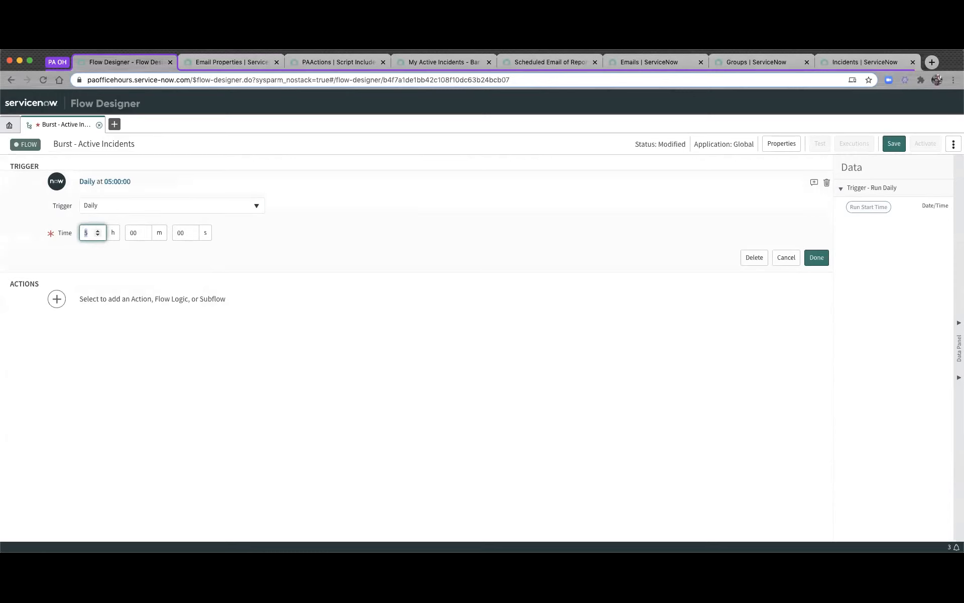
{"action": "left_click", "coordinate": [154, 258]}
{"action": "left_click", "coordinate": [816, 261]}
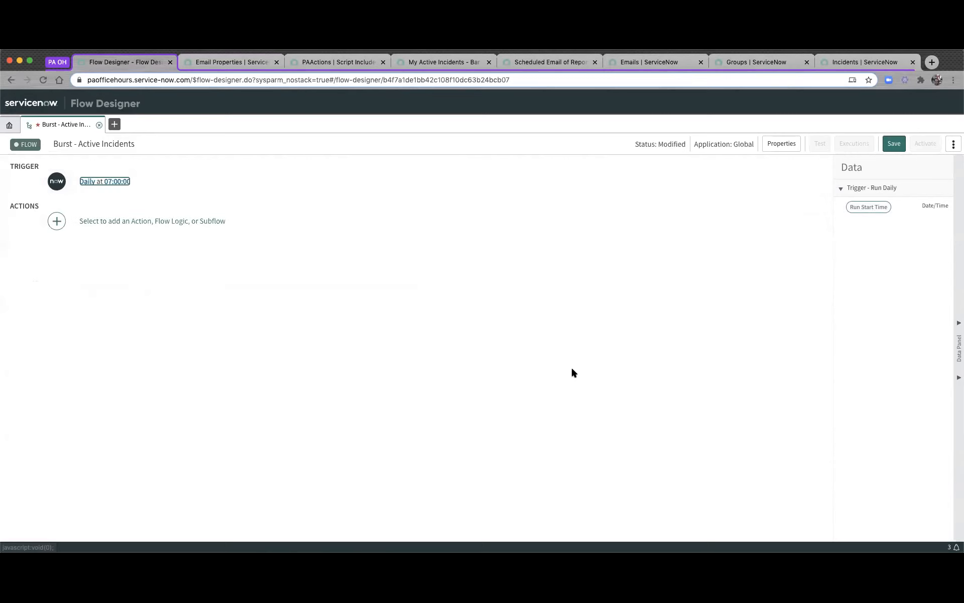
Add the Performance Analytics spoke's Get Groups with Aggregate as the flow's first action
{"action": "left_click", "coordinate": [56, 222]}
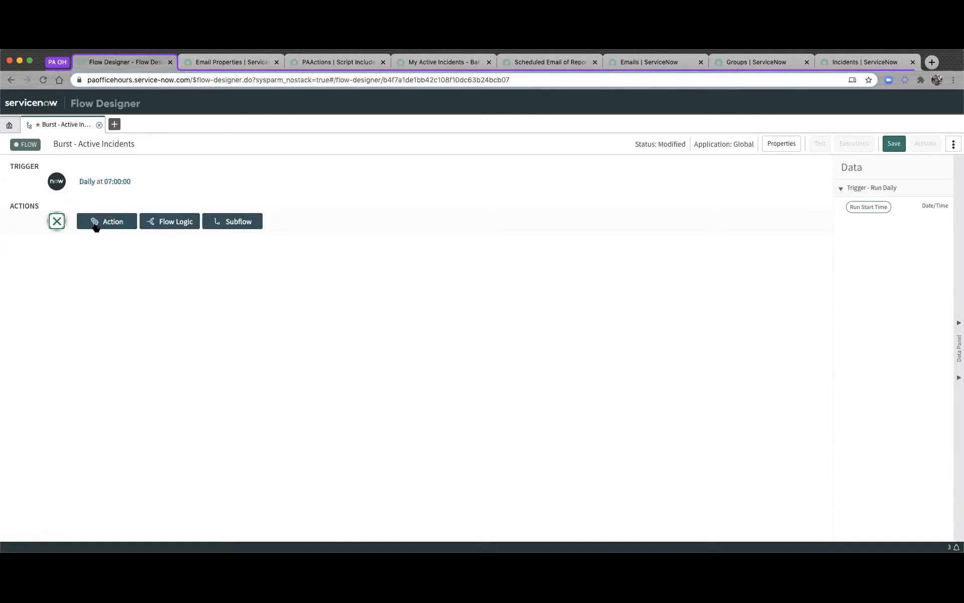
{"action": "left_click", "coordinate": [114, 224]}
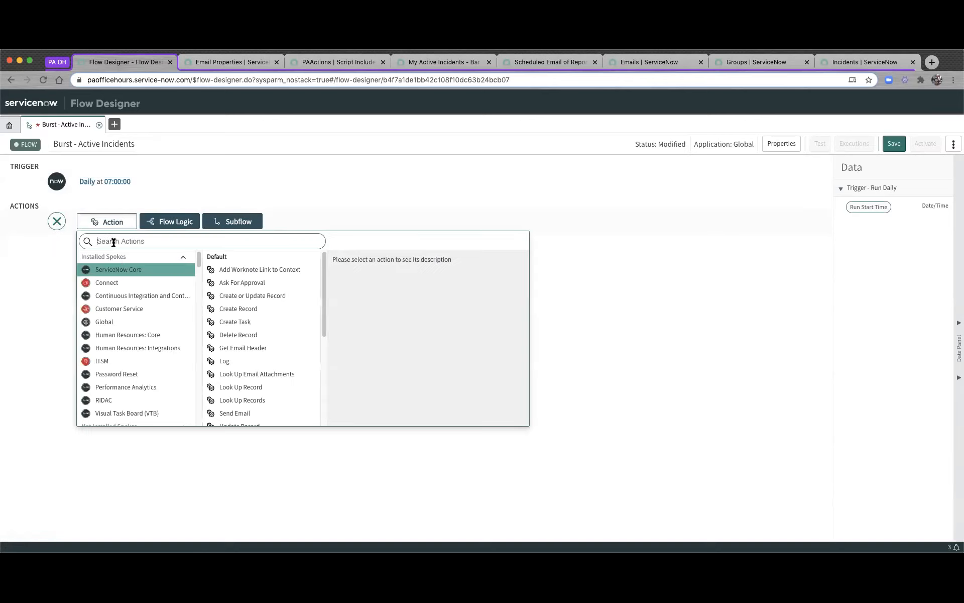
{"action": "left_click", "coordinate": [153, 390]}
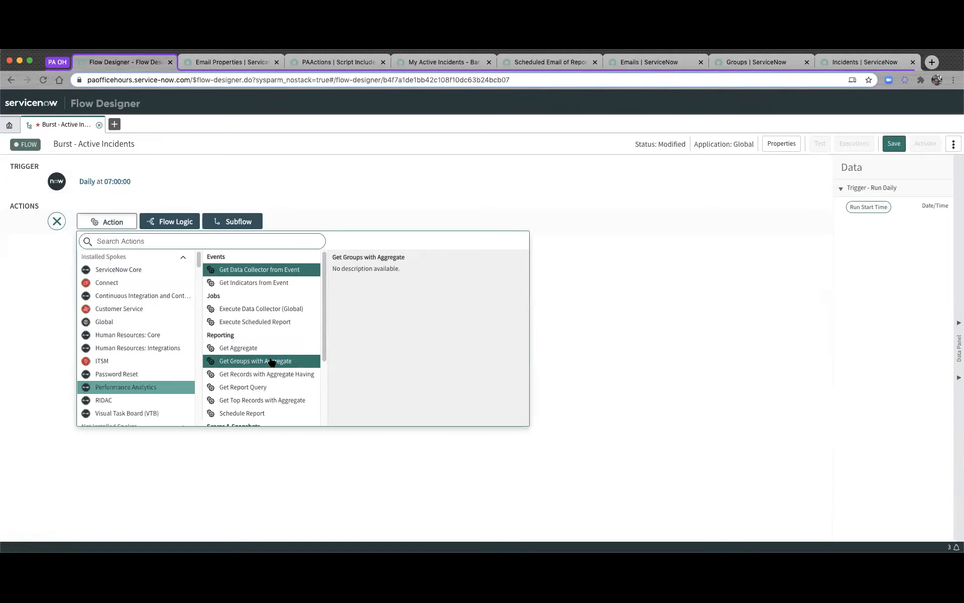
{"action": "left_click", "coordinate": [272, 361]}
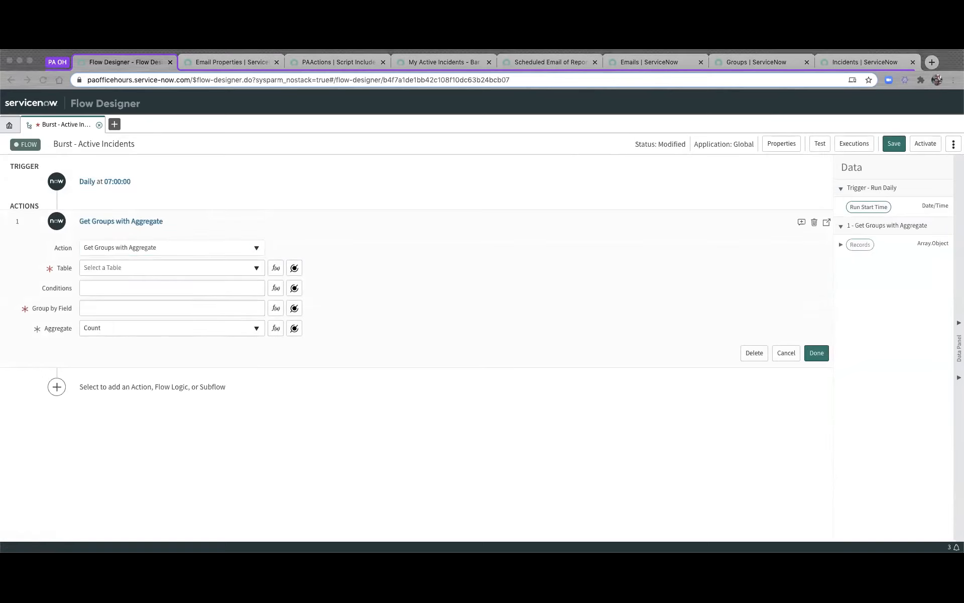
Set the first action's table to Incident [incident] and its conditions to active=true
{"action": "left_click", "coordinate": [149, 265]}
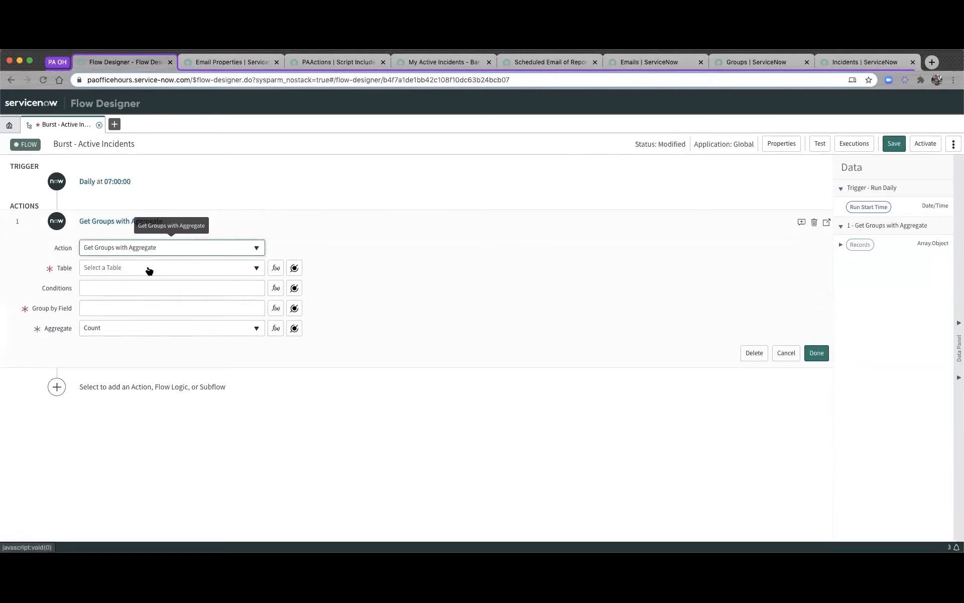
{"action": "left_click", "coordinate": [150, 267]}
{"action": "type", "text": "inciden"}
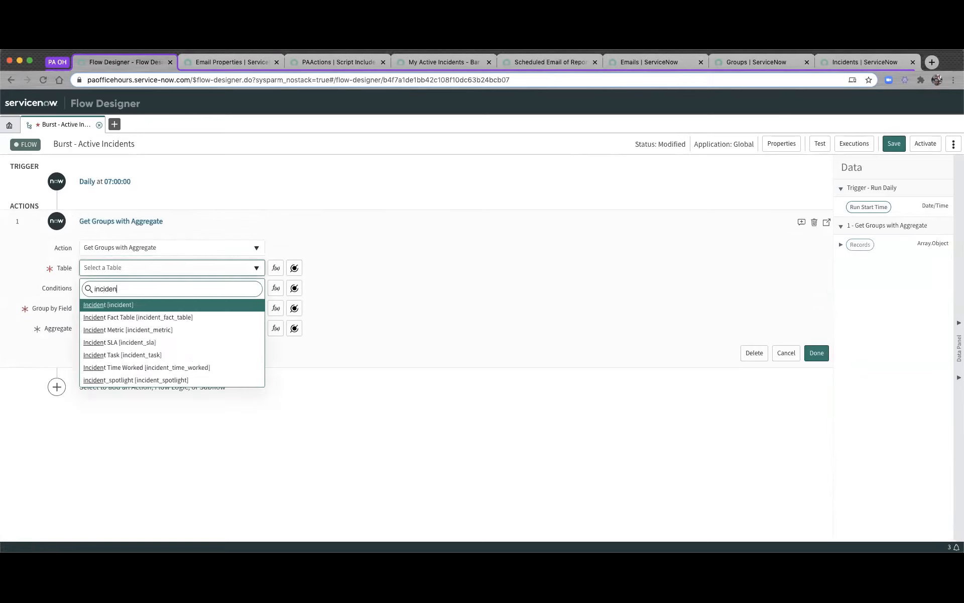
{"action": "key", "text": "Return"}
{"action": "left_click", "coordinate": [106, 286]}
{"action": "type", "text": "active=true"}
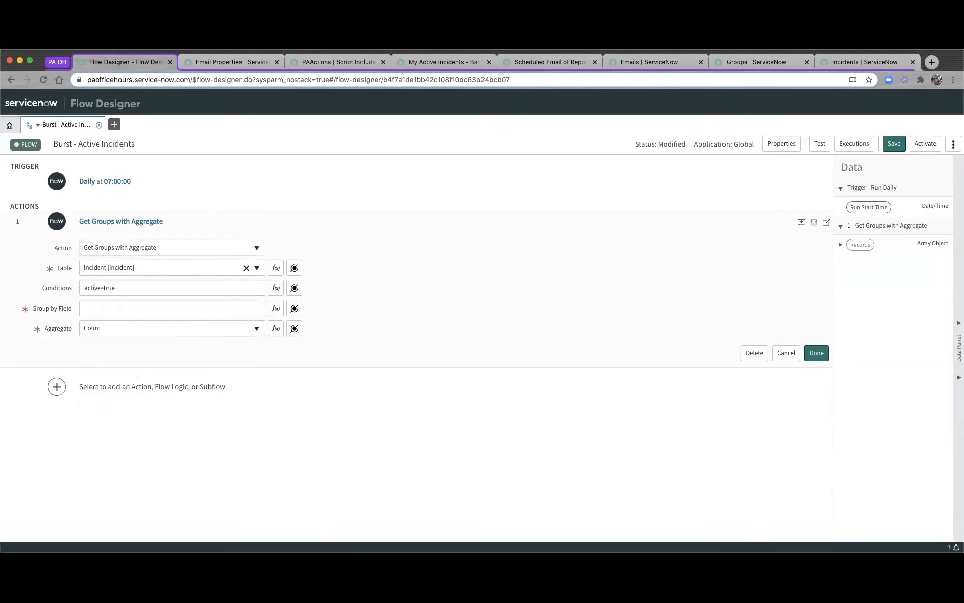
Switch to the grouped incidents list and copy the query of its Active = true filter
{"action": "left_click", "coordinate": [868, 63]}
{"action": "right_click", "coordinate": [201, 146]}
{"action": "key", "text": "Escape"}
{"action": "right_click", "coordinate": [201, 145]}
{"action": "key", "text": "Escape"}
{"action": "right_click", "coordinate": [214, 150]}
{"action": "left_click", "coordinate": [229, 177]}
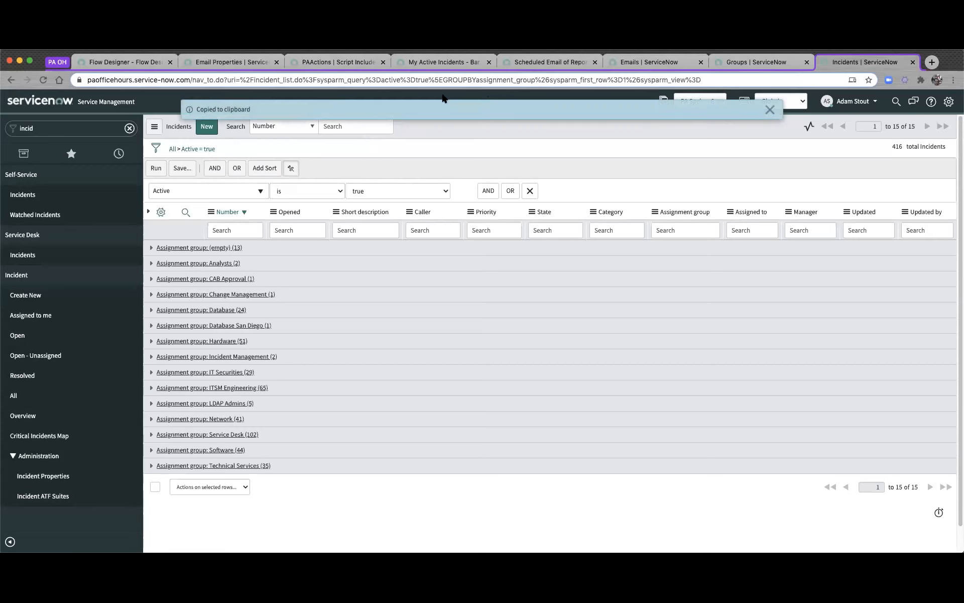
Return to the flow, group the first action by assignment_group with the Count aggregate, and finish the action
{"action": "left_click", "coordinate": [126, 62]}
{"action": "left_click", "coordinate": [105, 306]}
{"action": "type", "text": "assignment_group"}
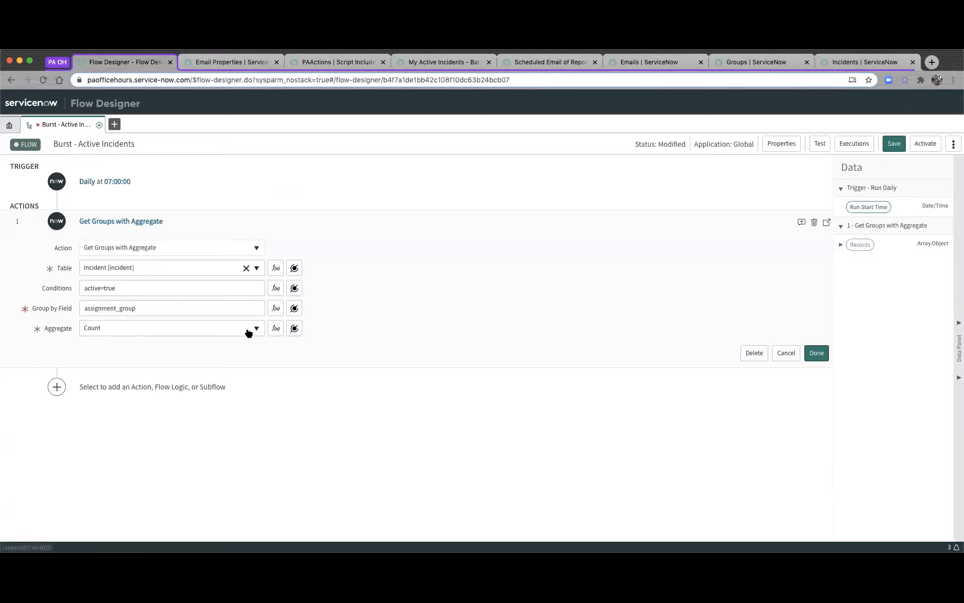
{"action": "left_click", "coordinate": [816, 352]}
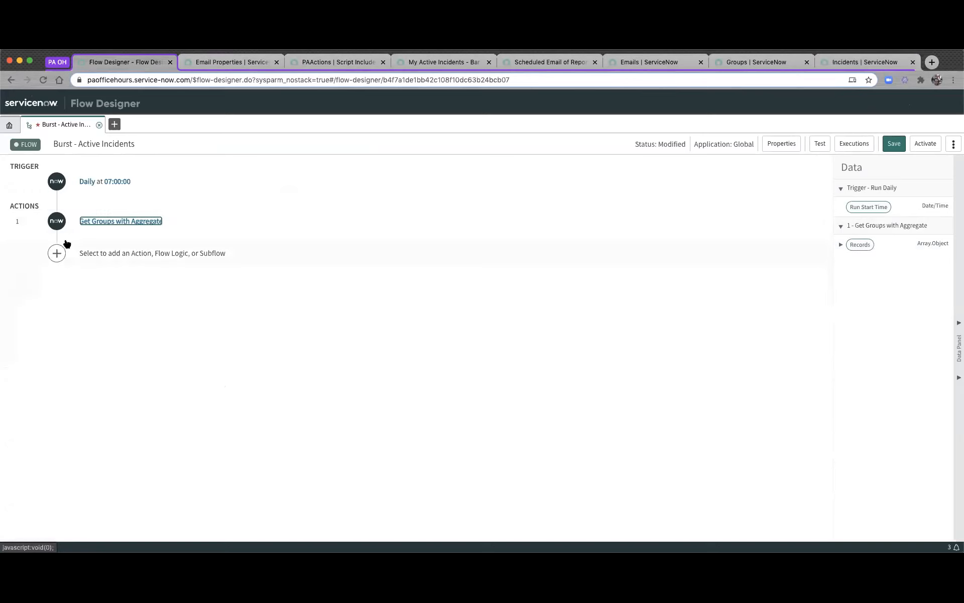
Annotate the first action with the comment "Get list of groups with incidents"
{"action": "left_click", "coordinate": [801, 222]}
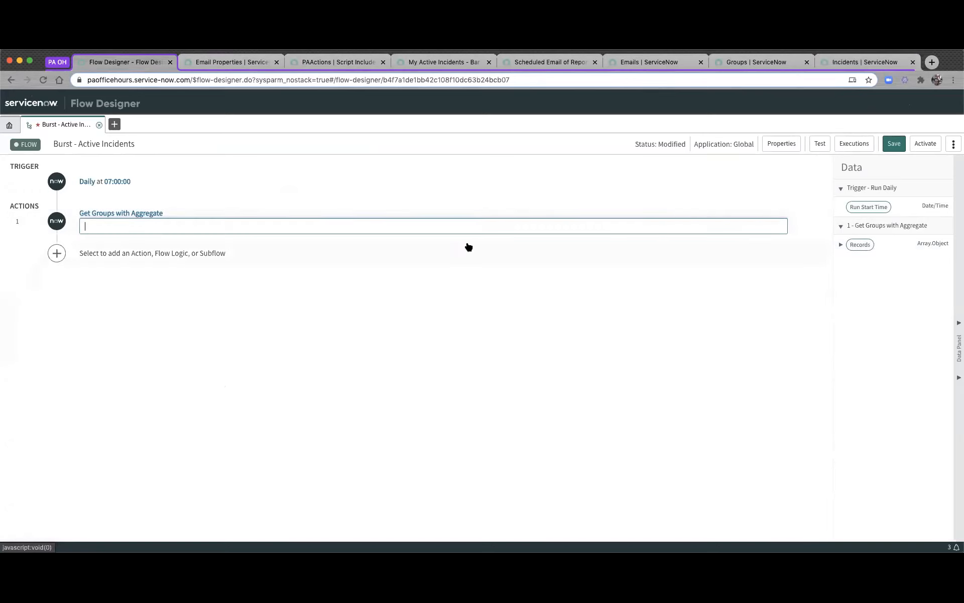
{"action": "type", "text": "Get list of group"}
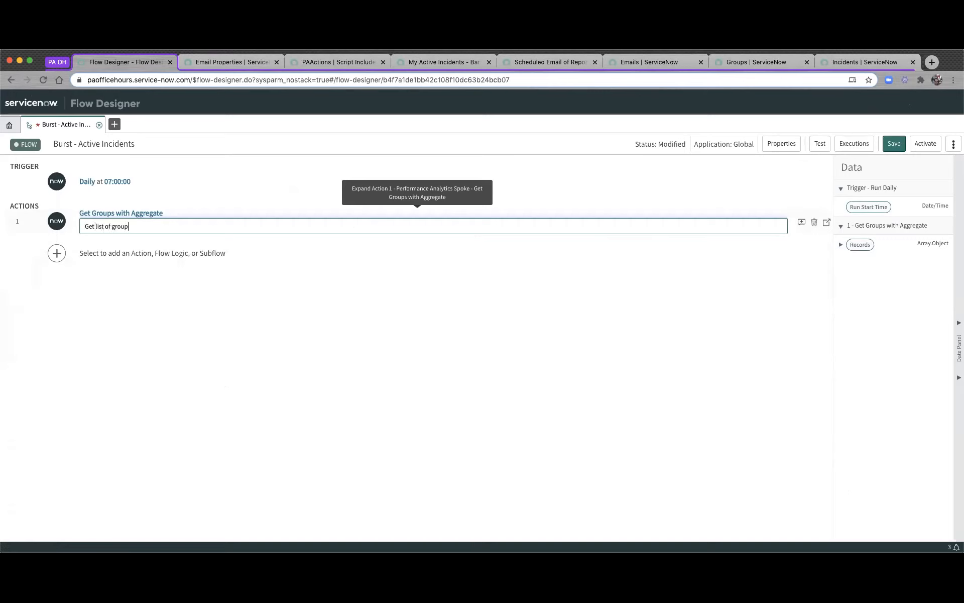
{"action": "type", "text": "s with incidents"}
{"action": "left_click", "coordinate": [374, 252]}
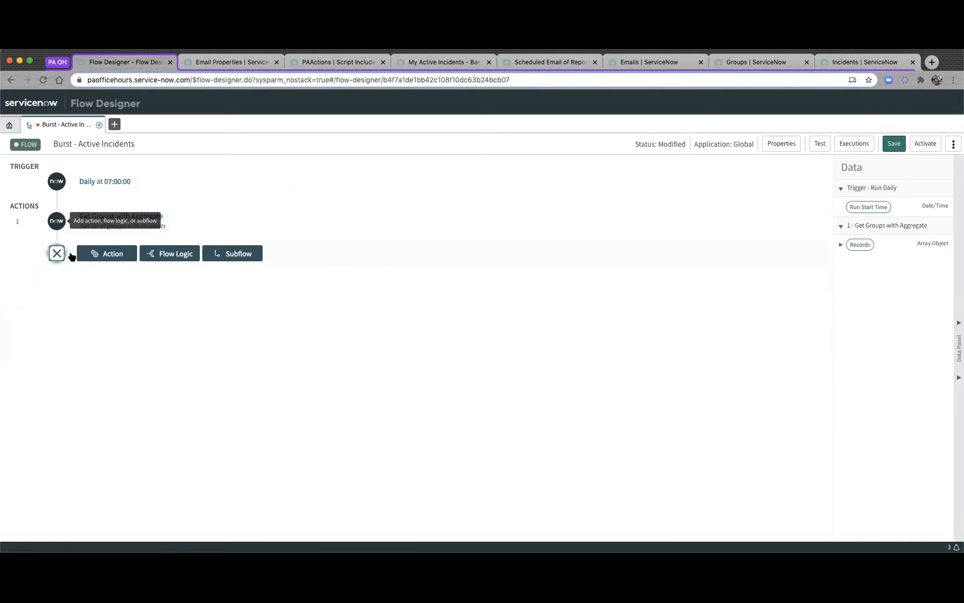
Add a second Get Groups with Aggregate action and set its table to Group [sys_user_group]
{"action": "left_click", "coordinate": [108, 253]}
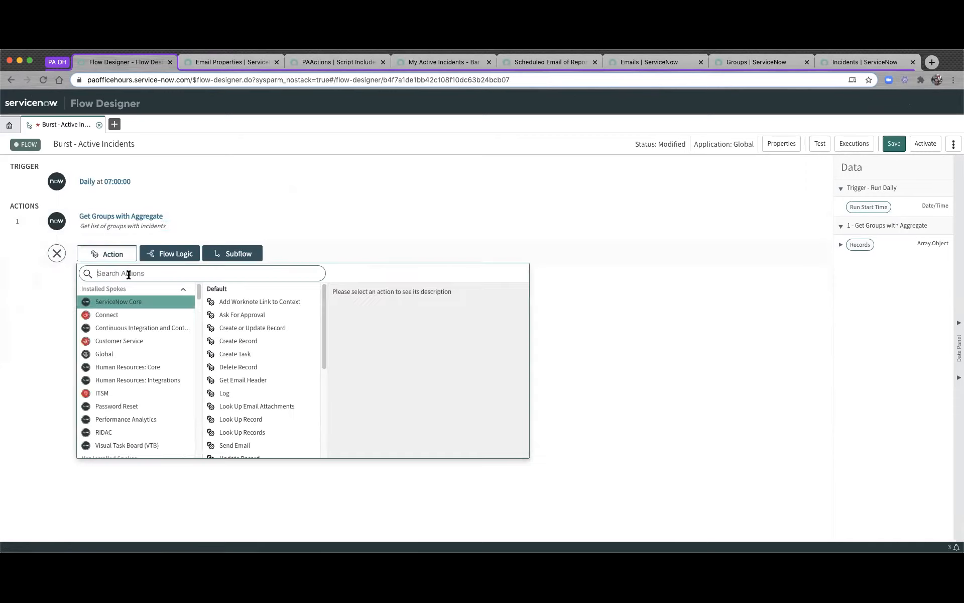
{"action": "left_click", "coordinate": [145, 419]}
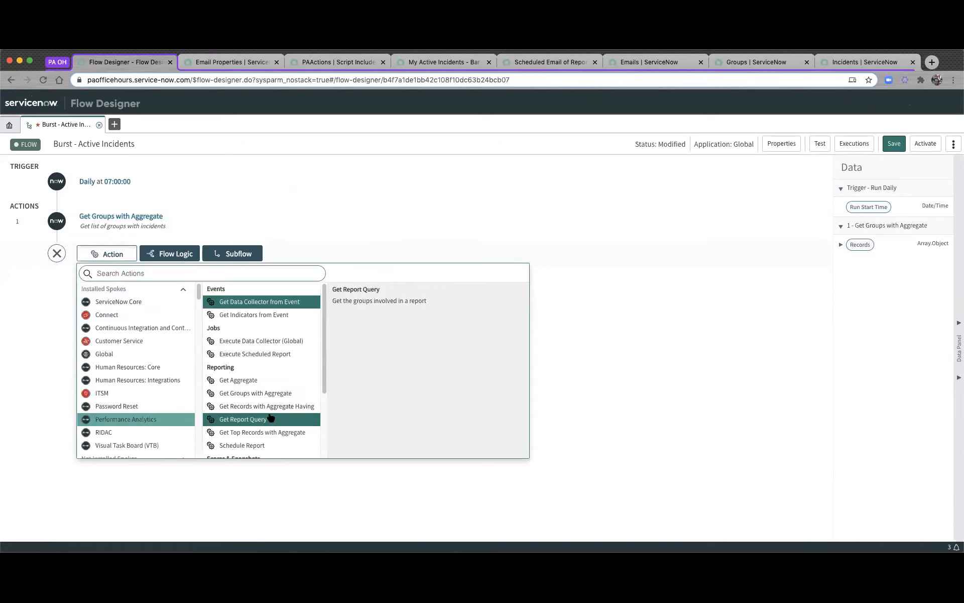
{"action": "left_click", "coordinate": [267, 393]}
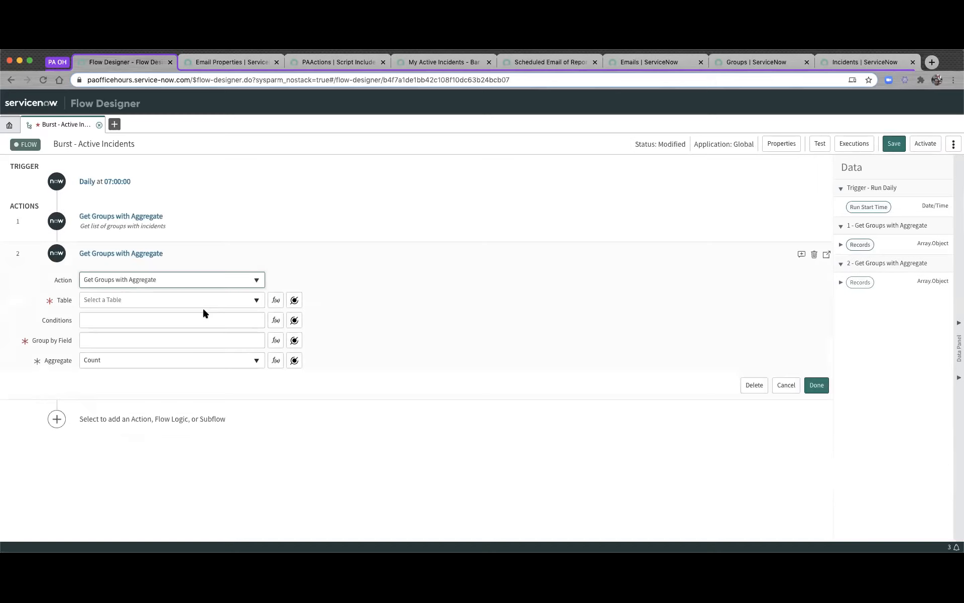
{"action": "left_click", "coordinate": [191, 300]}
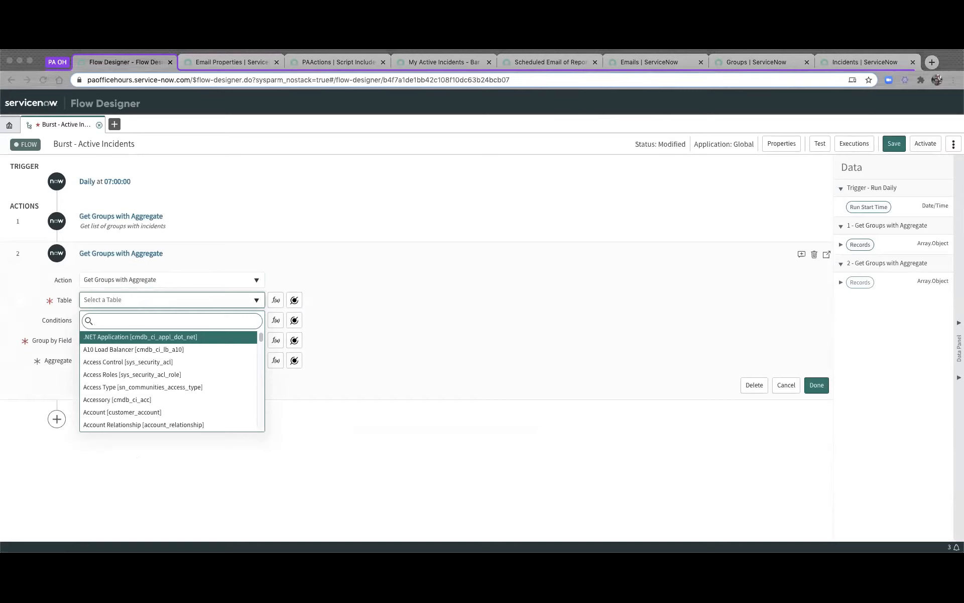
{"action": "left_click", "coordinate": [128, 319]}
{"action": "type", "text": "sys_user_grou"}
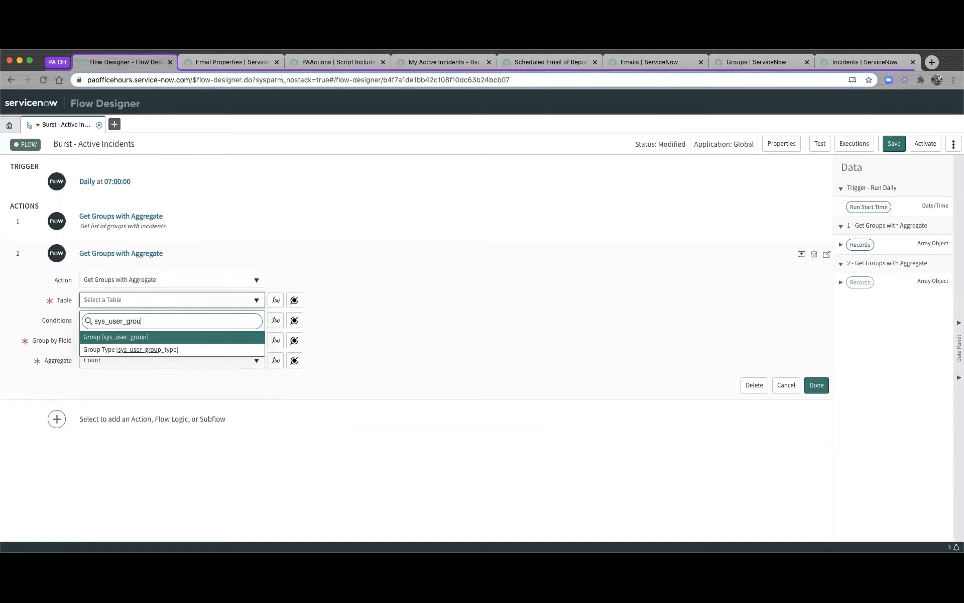
{"action": "key", "text": "Return"}
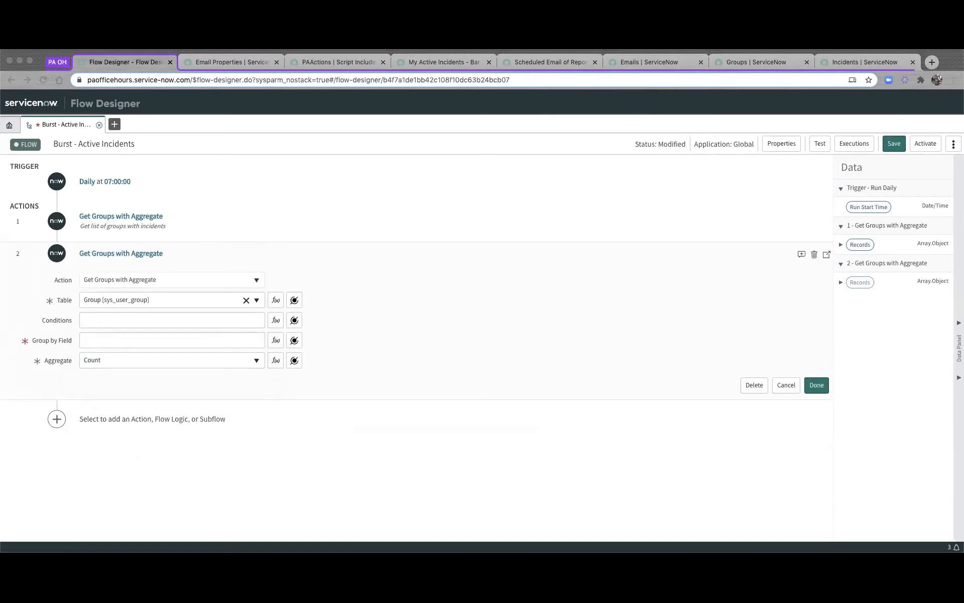
Script the second action's conditions to return 'managerISNOTEMPTY^sys_idIN' plus the comma-joined group IDs from the first action's records
{"action": "left_click", "coordinate": [126, 328]}
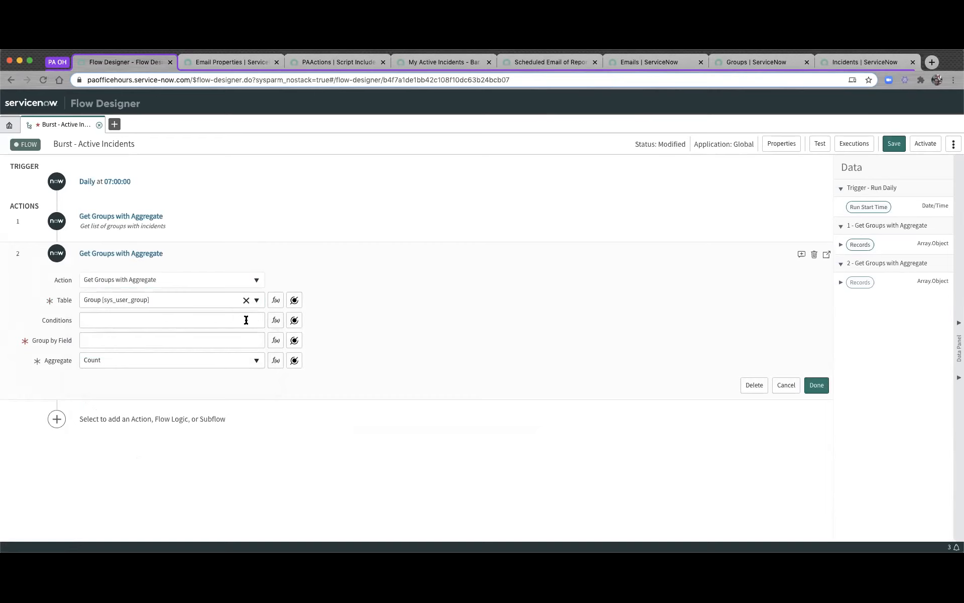
{"action": "left_click", "coordinate": [275, 320]}
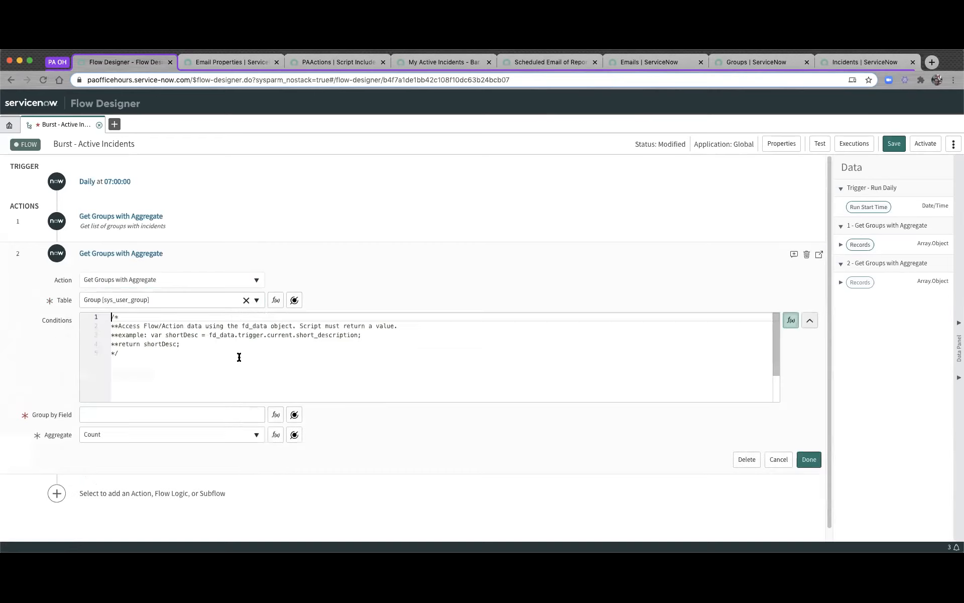
{"action": "left_click_drag", "start_coordinate": [162, 368], "coordinate": [59, 306]}
{"action": "key", "text": "ctrl+v"}
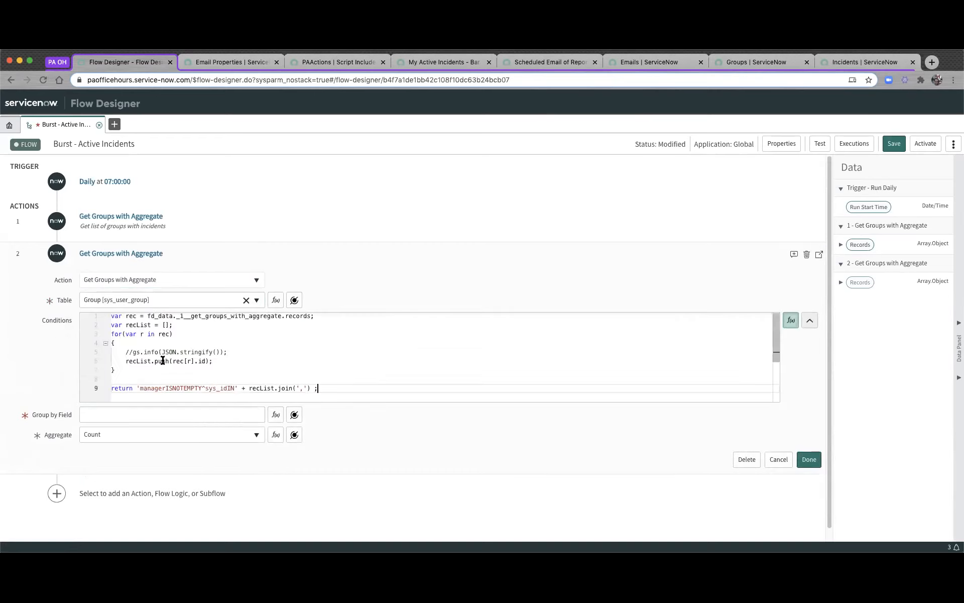
{"action": "double_click", "coordinate": [196, 317]}
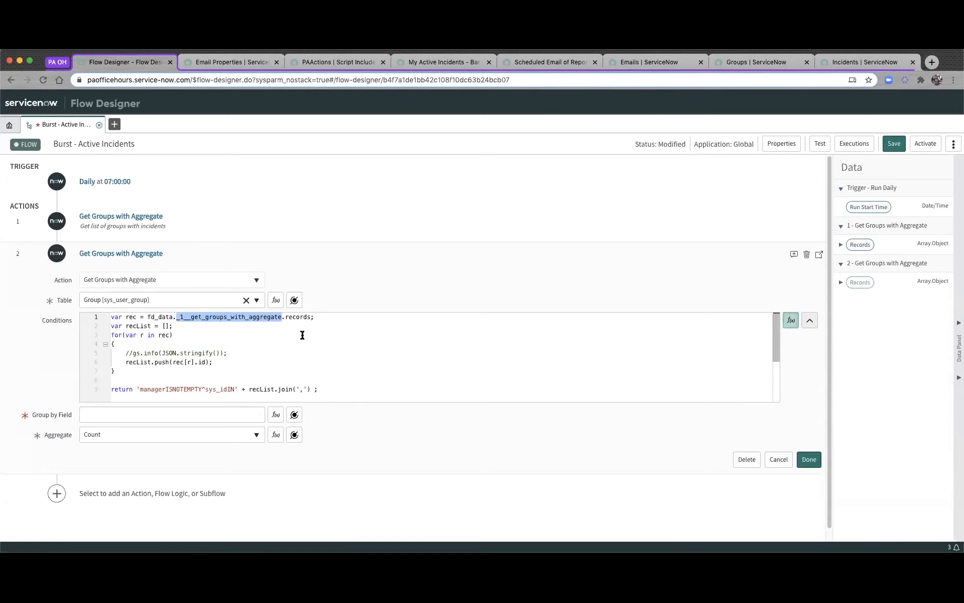
{"action": "left_click_drag", "start_coordinate": [333, 316], "coordinate": [96, 307]}
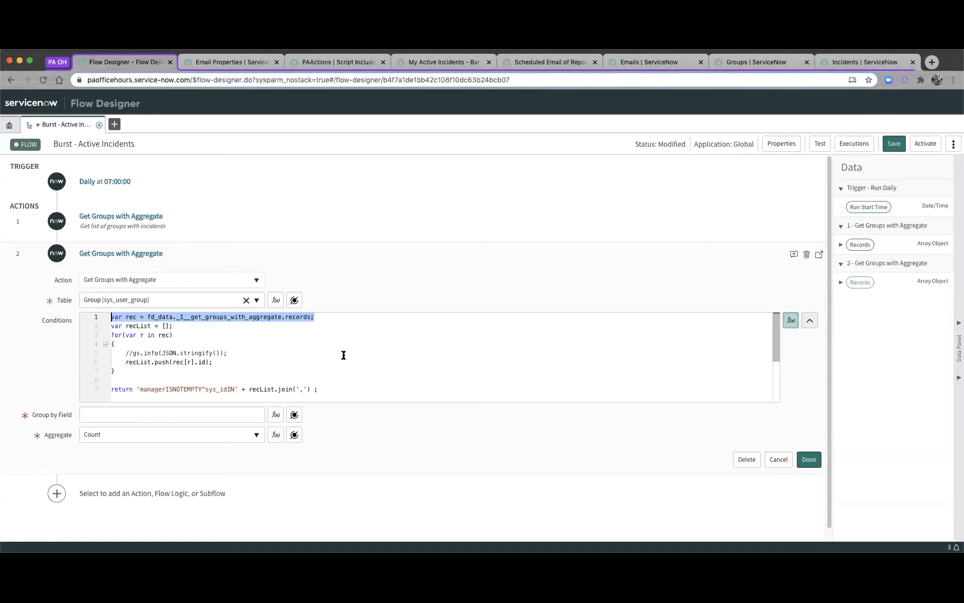
{"action": "left_click", "coordinate": [809, 320]}
Group the second action by manager, keep the aggregate as Count, and finish the action
{"action": "left_click", "coordinate": [115, 341]}
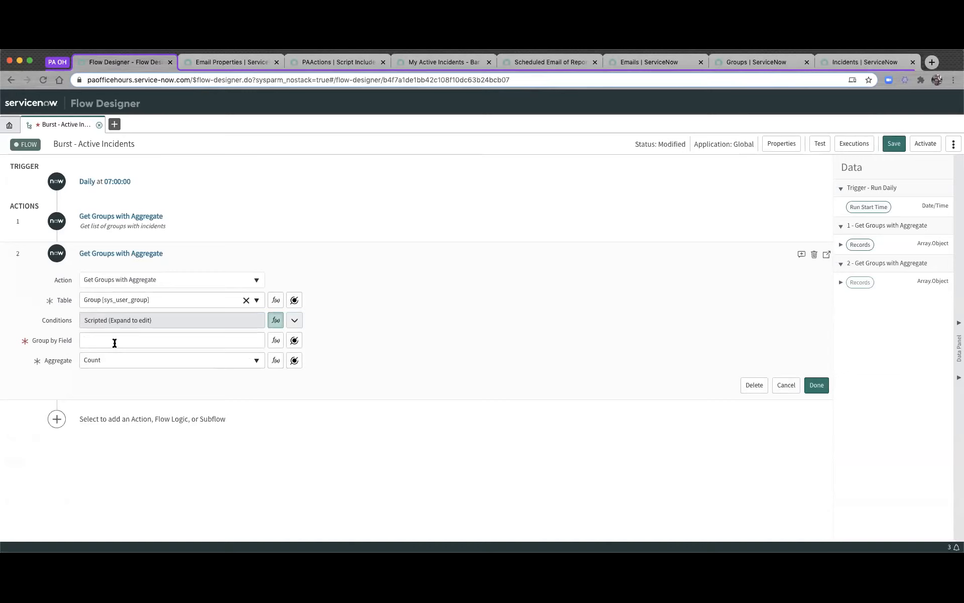
{"action": "type", "text": "manager"}
{"action": "left_click", "coordinate": [130, 359]}
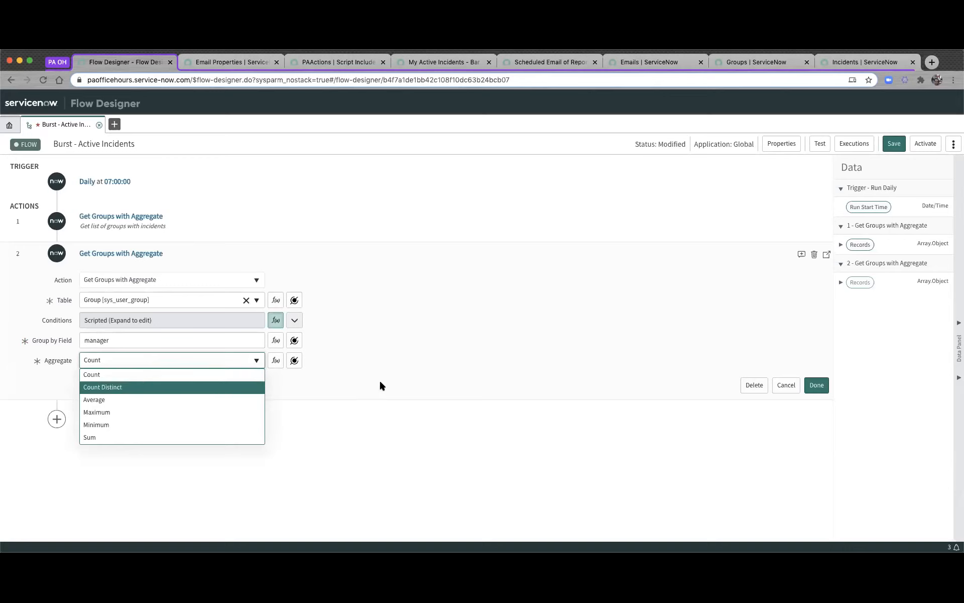
{"action": "left_click", "coordinate": [409, 385]}
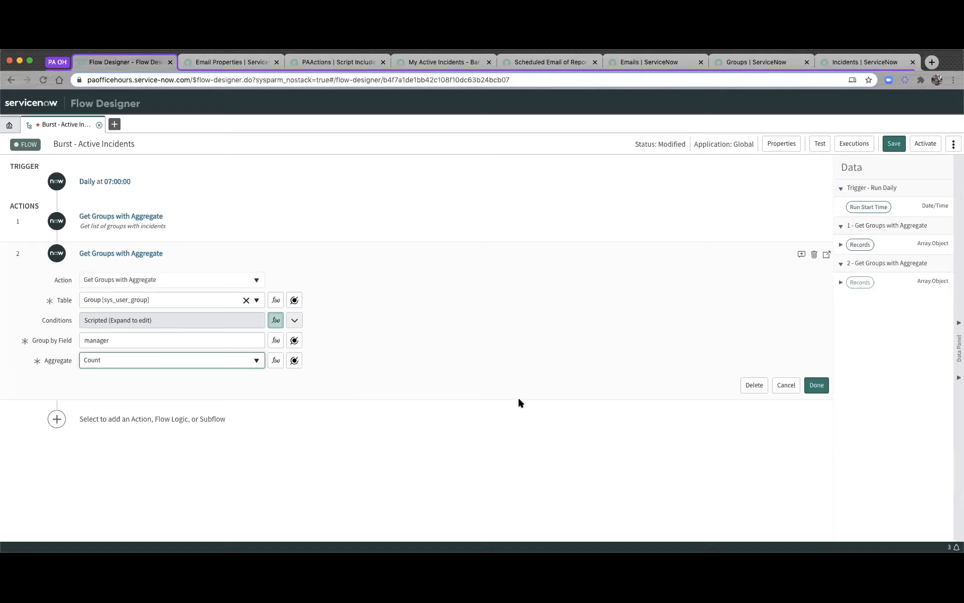
{"action": "left_click", "coordinate": [817, 385]}
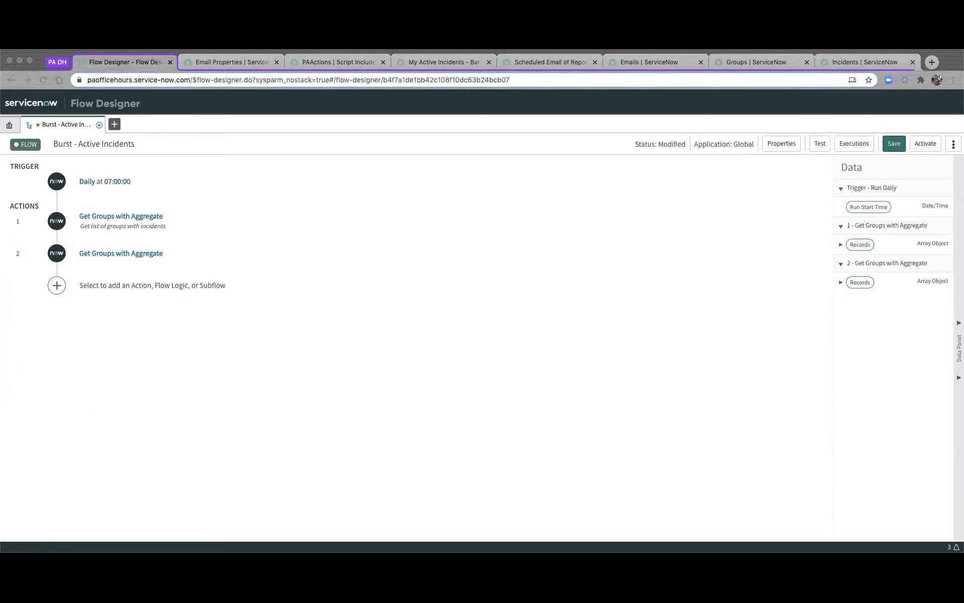
Annotate the second action with the comment "Distinct out the managers from these groups"
{"action": "left_click", "coordinate": [801, 255]}
{"action": "type", "text": "Distinct out the managers from these groups"}
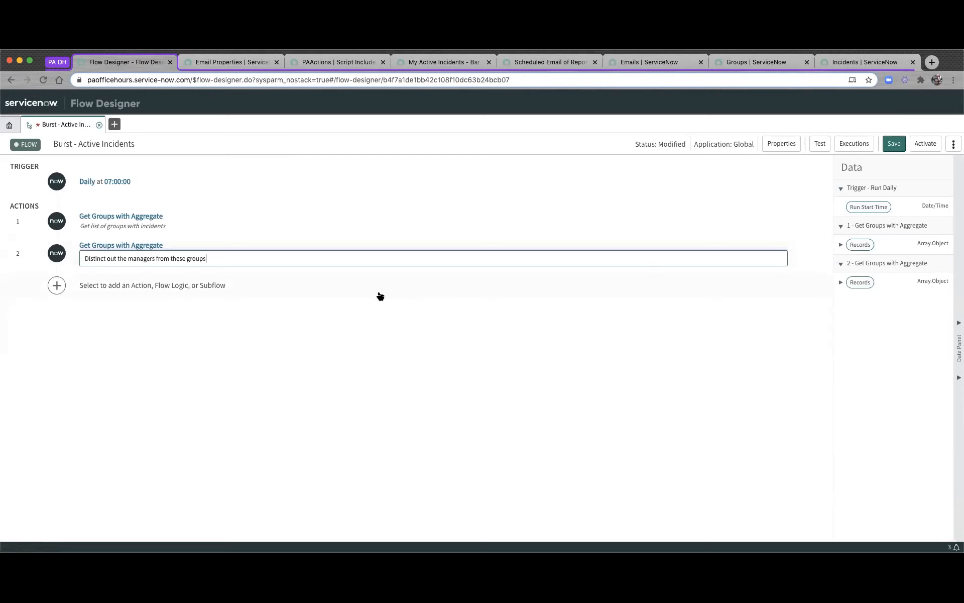
{"action": "left_click", "coordinate": [295, 289]}
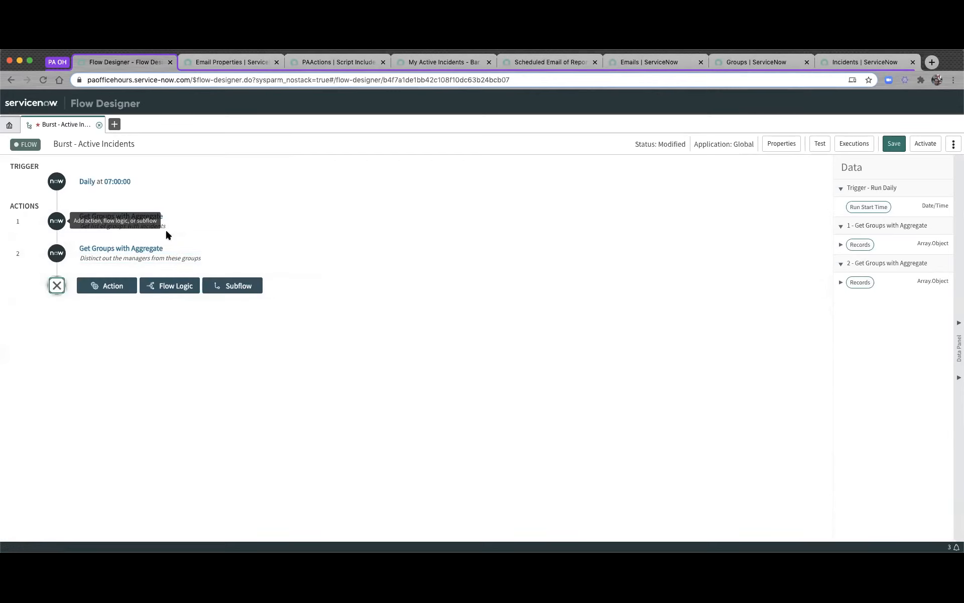
Add a For Each loop after the second action that iterates over the second Get Groups with Aggregate action's Records
{"action": "left_click", "coordinate": [163, 379]}
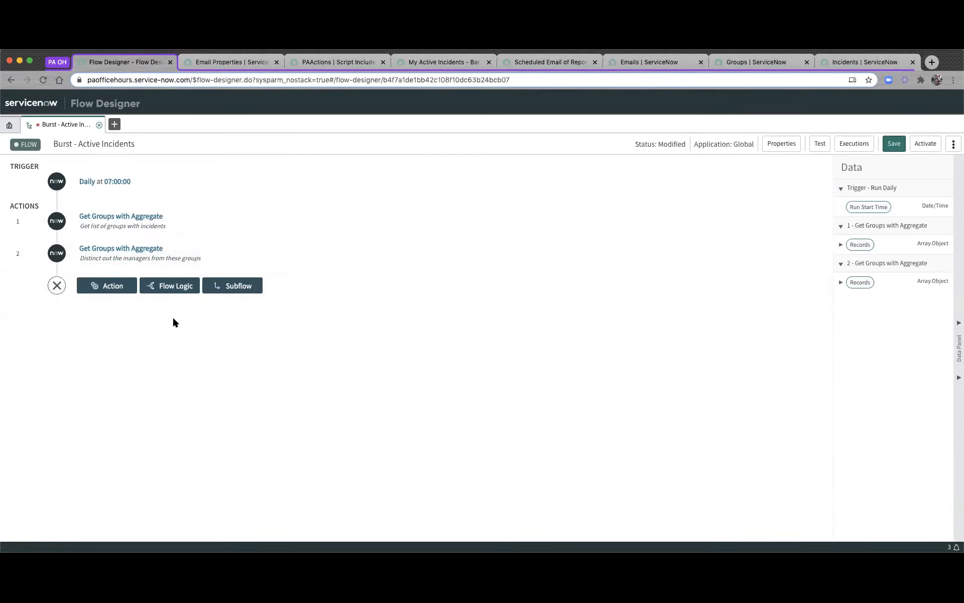
{"action": "left_click", "coordinate": [187, 289]}
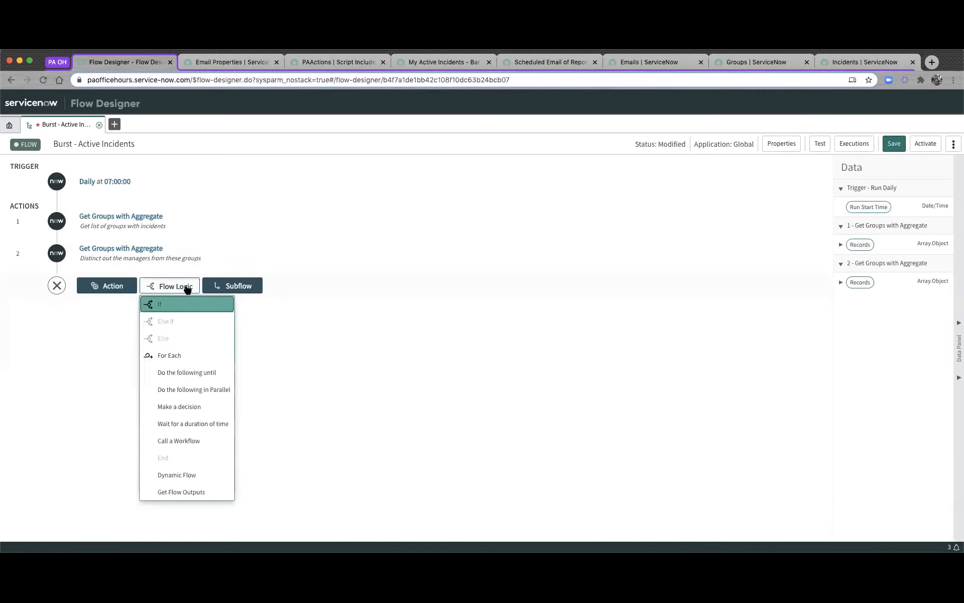
{"action": "left_click", "coordinate": [181, 360]}
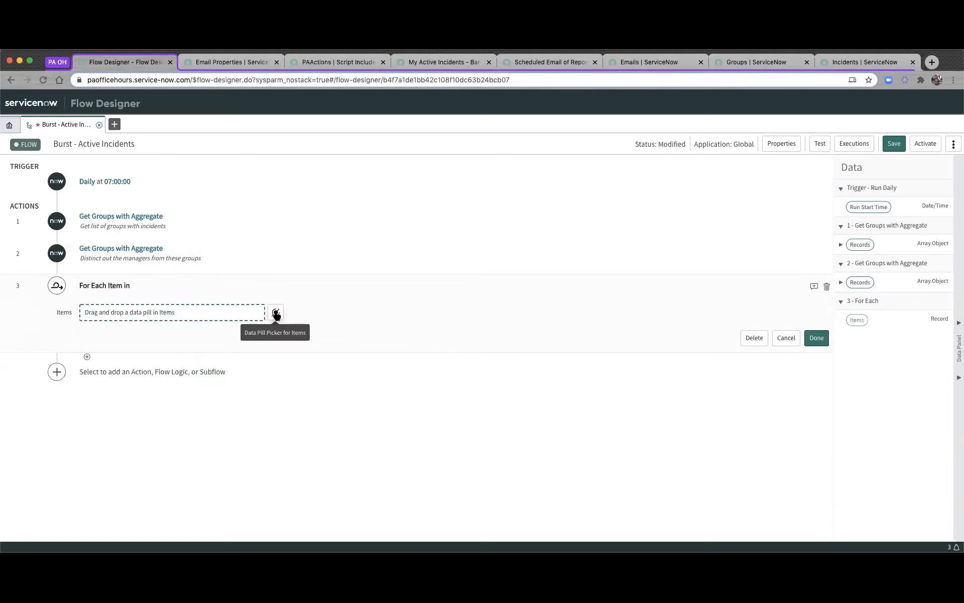
{"action": "left_click_drag", "start_coordinate": [862, 284], "coordinate": [225, 316]}
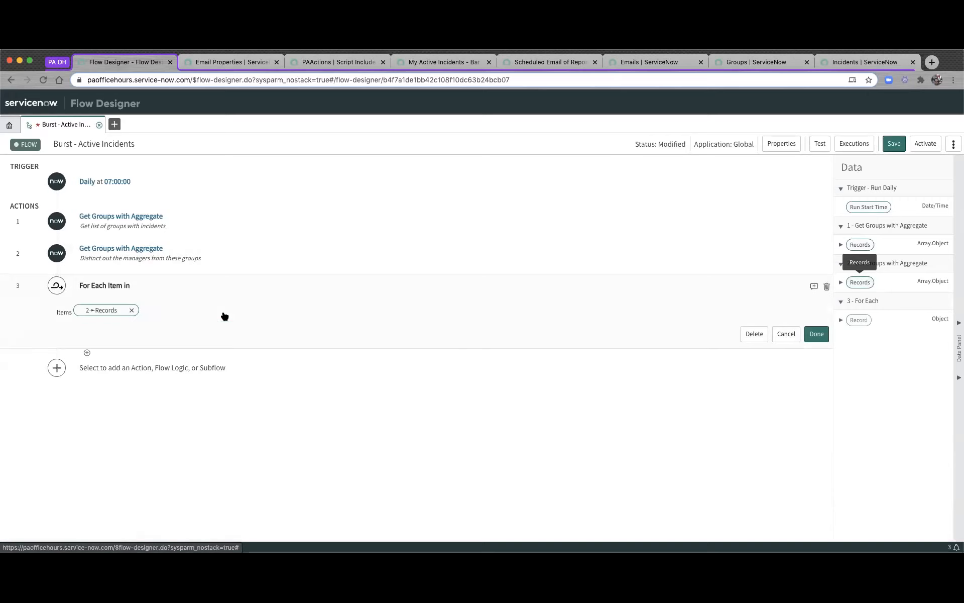
{"action": "left_click", "coordinate": [131, 310]}
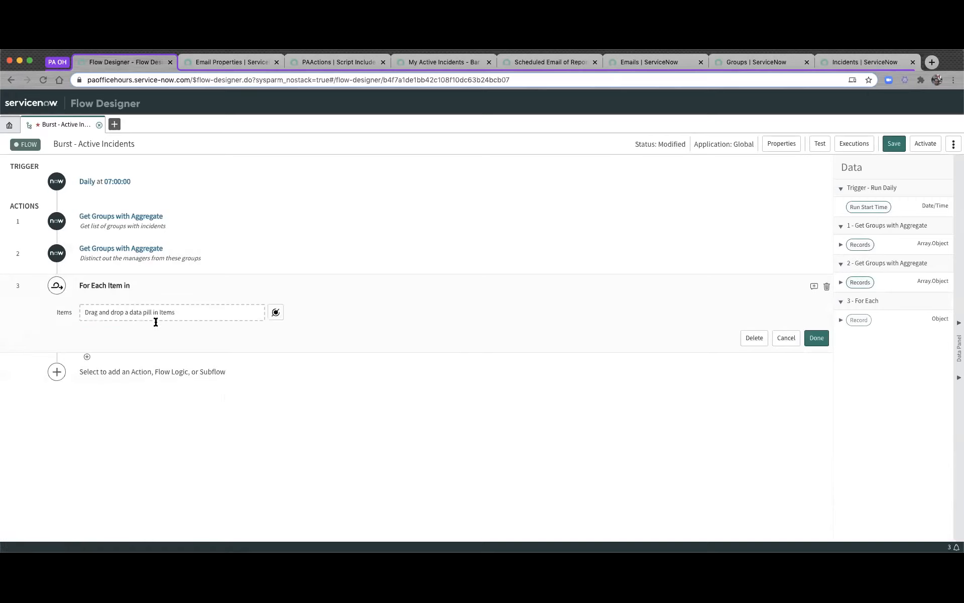
{"action": "left_click", "coordinate": [276, 312]}
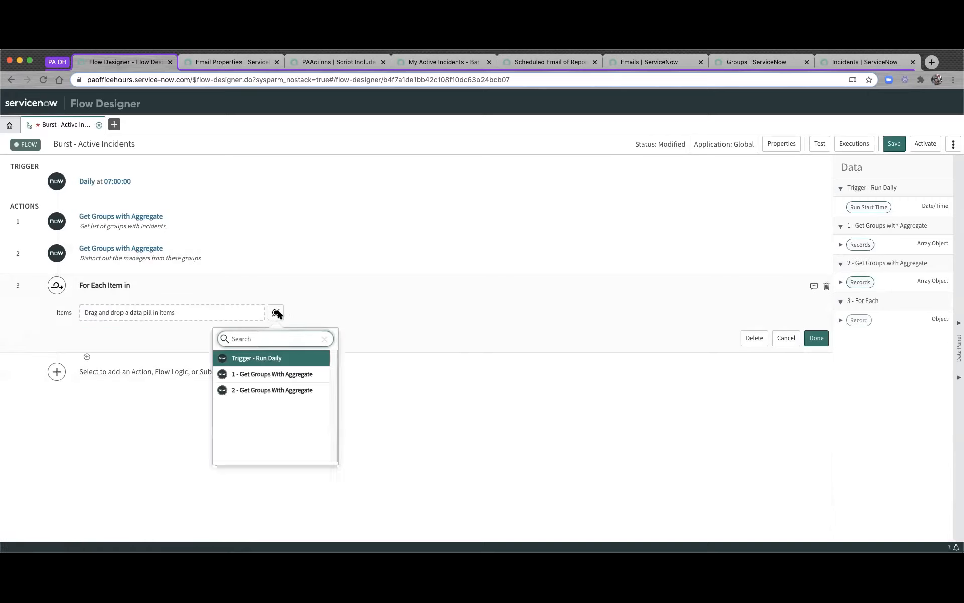
{"action": "left_click", "coordinate": [308, 391]}
{"action": "left_click", "coordinate": [352, 362]}
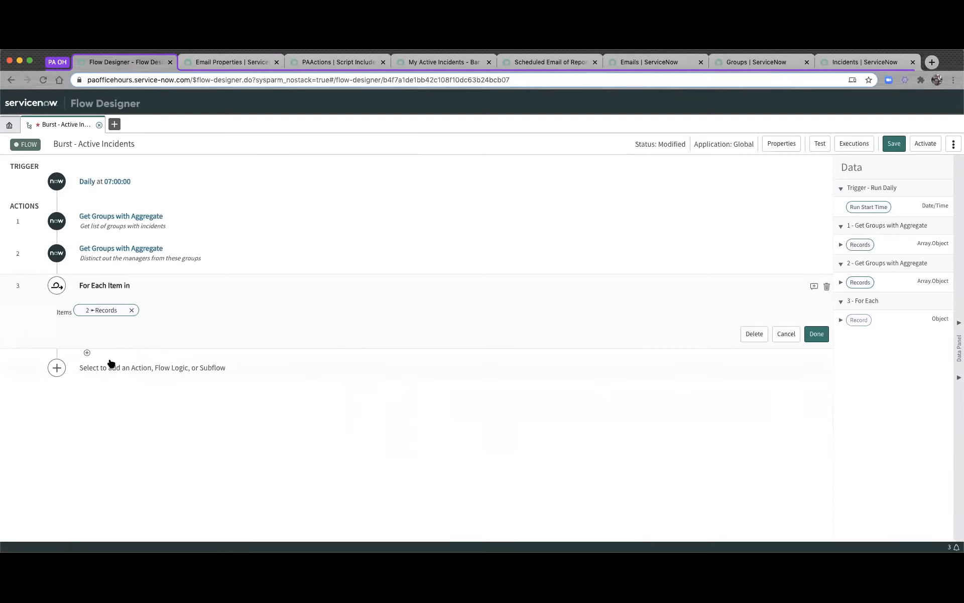
Add the Performance Analytics Schedule Report action inside the For Each loop
{"action": "left_click", "coordinate": [87, 352]}
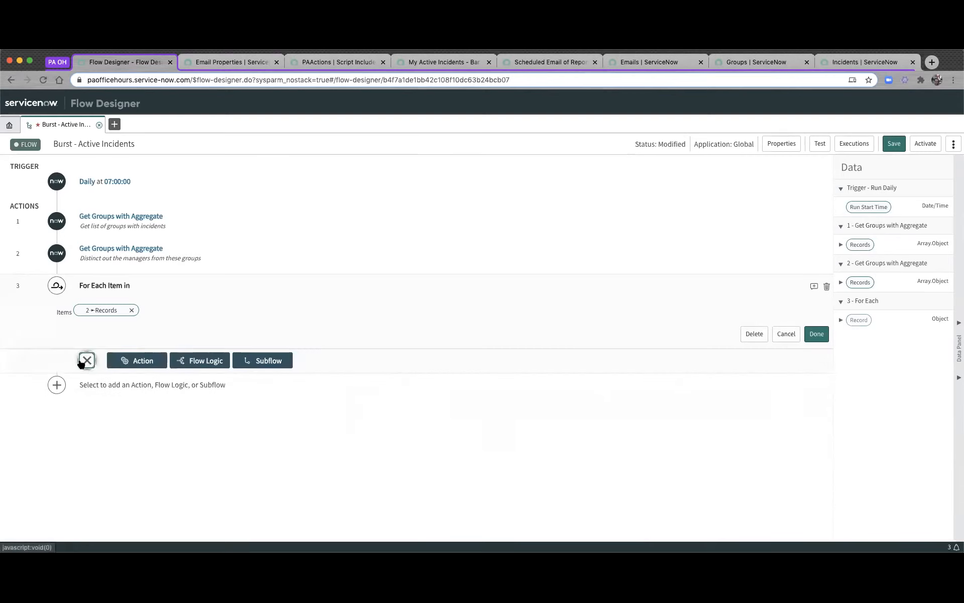
{"action": "left_click", "coordinate": [129, 364]}
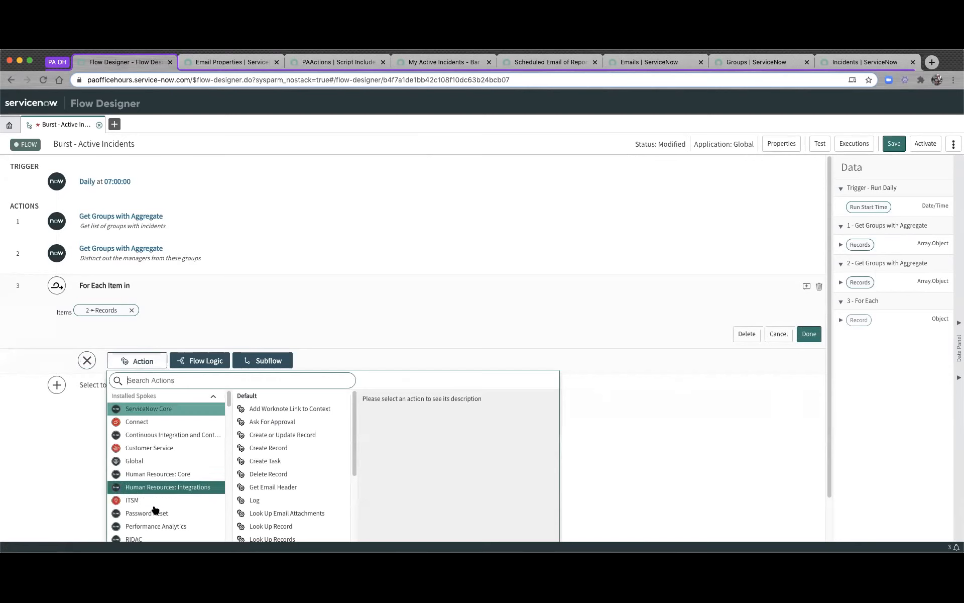
{"action": "left_click", "coordinate": [164, 530]}
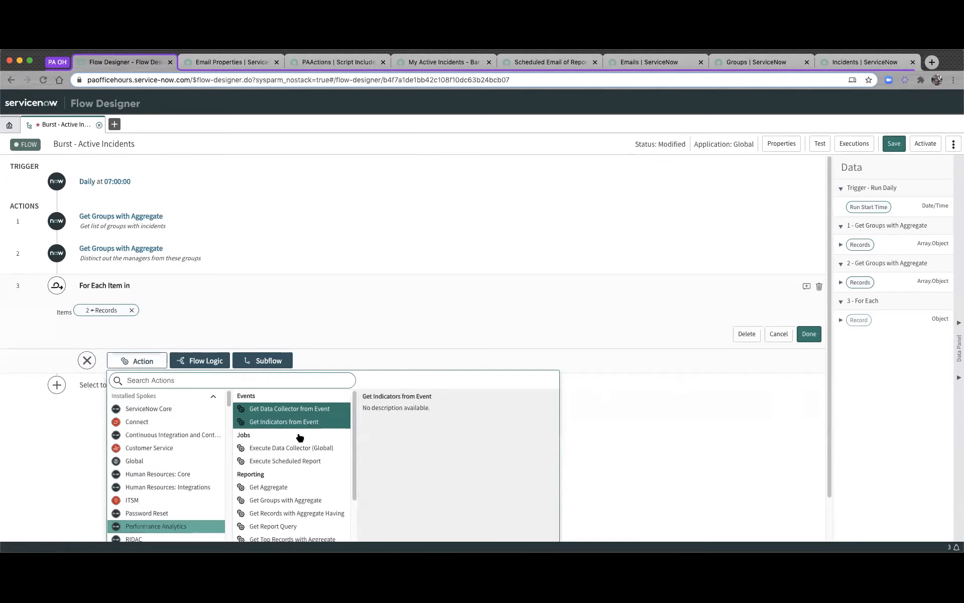
{"action": "scroll", "coordinate": [282, 492], "scroll_direction": "down", "scroll_amount": 3}
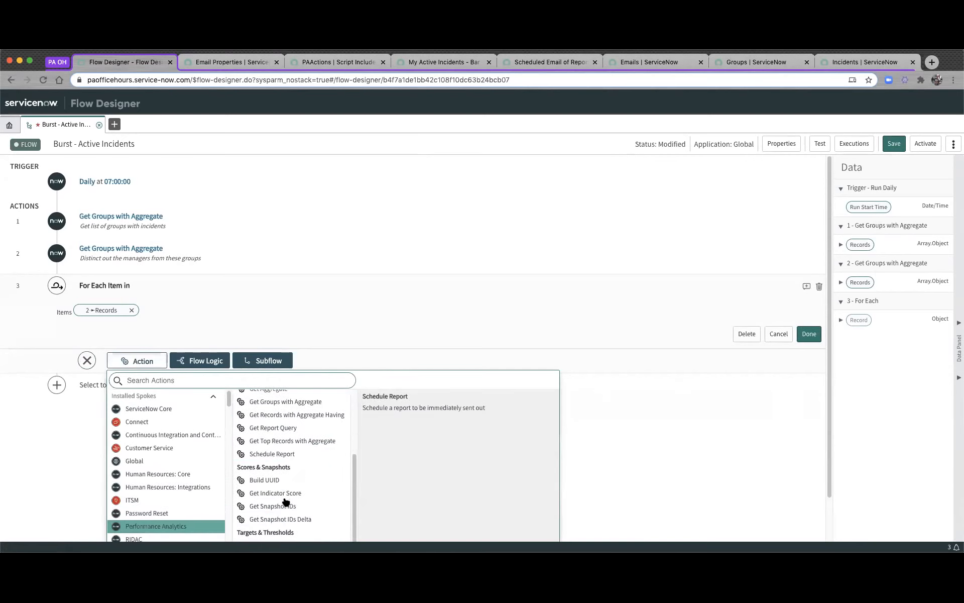
{"action": "scroll", "coordinate": [285, 501], "scroll_direction": "up", "scroll_amount": 1}
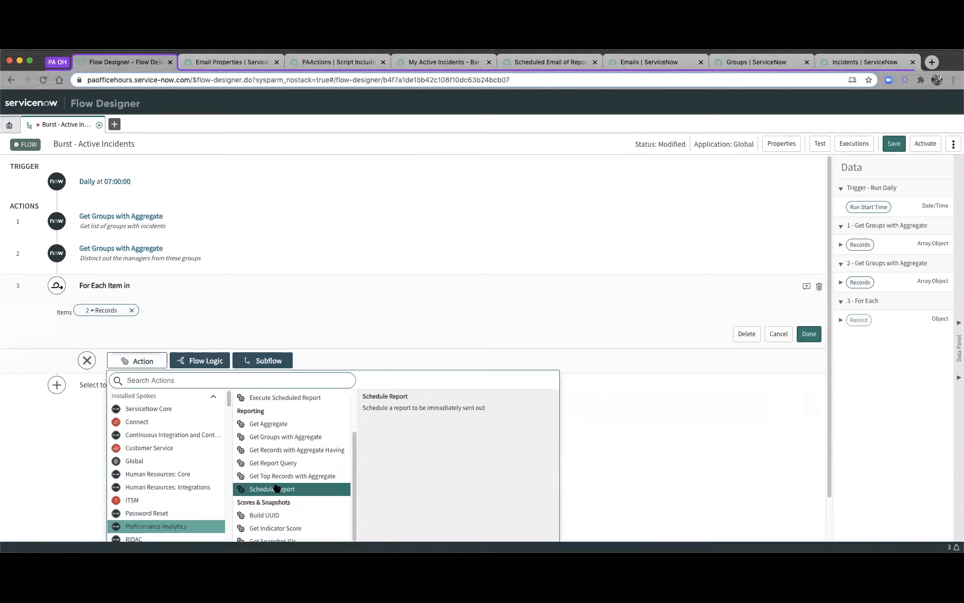
{"action": "left_click", "coordinate": [279, 488]}
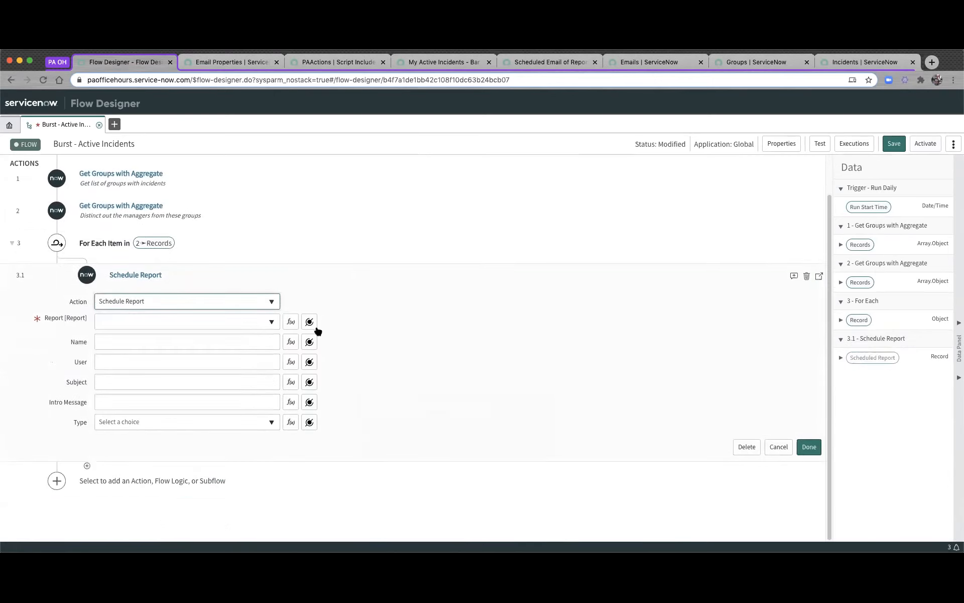
Set the Schedule Report action's report to My Active Incidents - Bar
{"action": "left_click", "coordinate": [243, 324]}
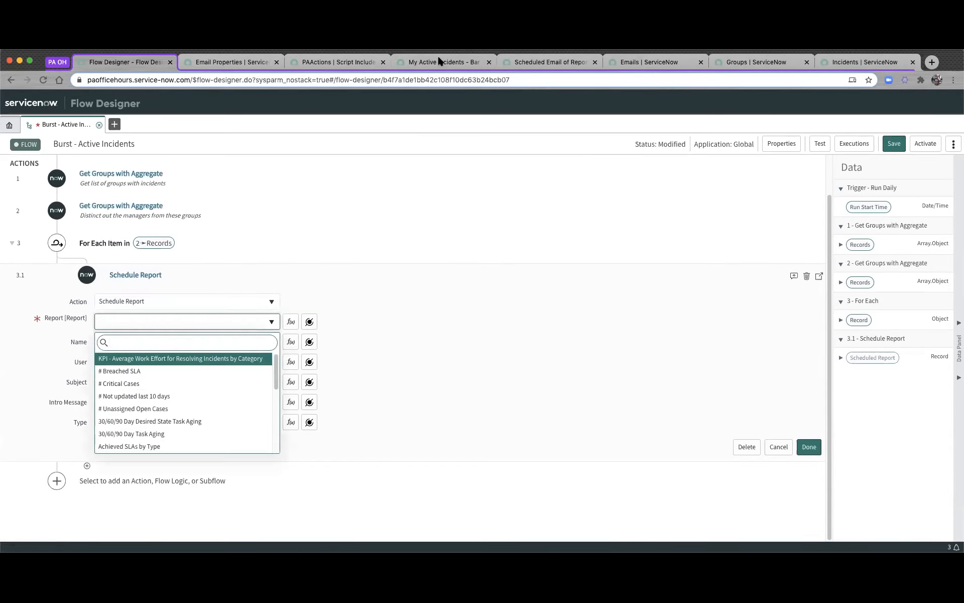
{"action": "type", "text": "my ac"}
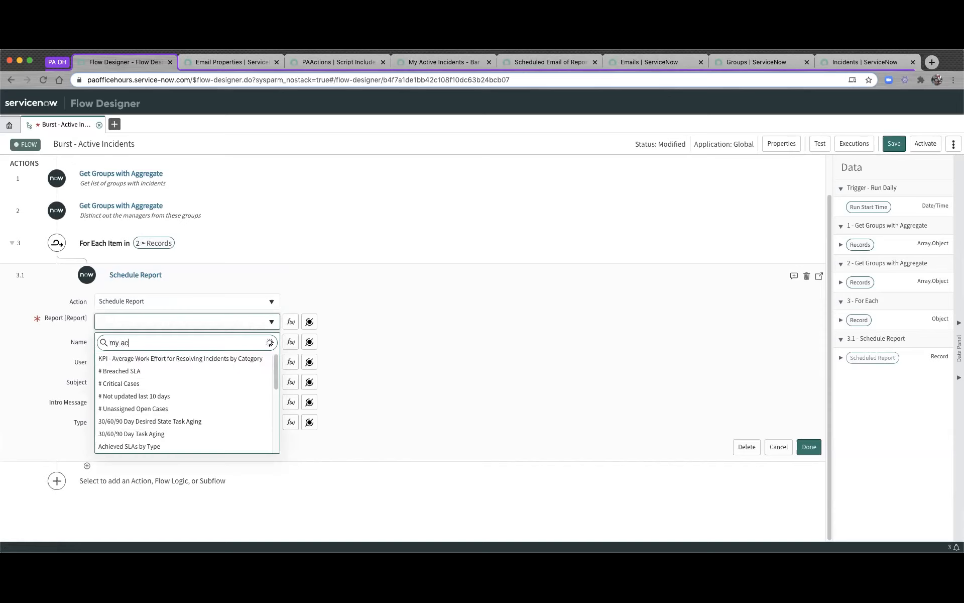
{"action": "type", "text": "tive"}
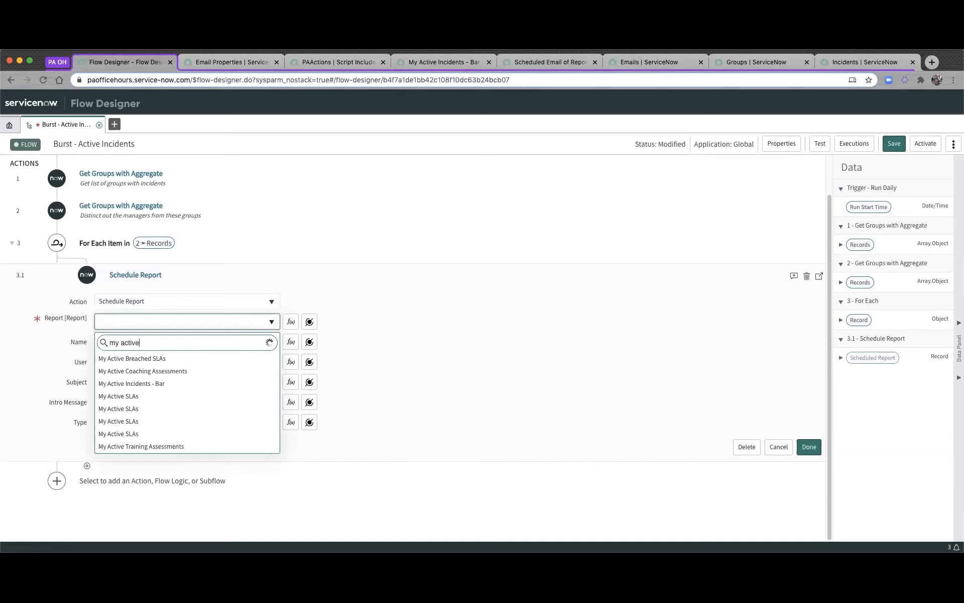
{"action": "type", "text": " in"}
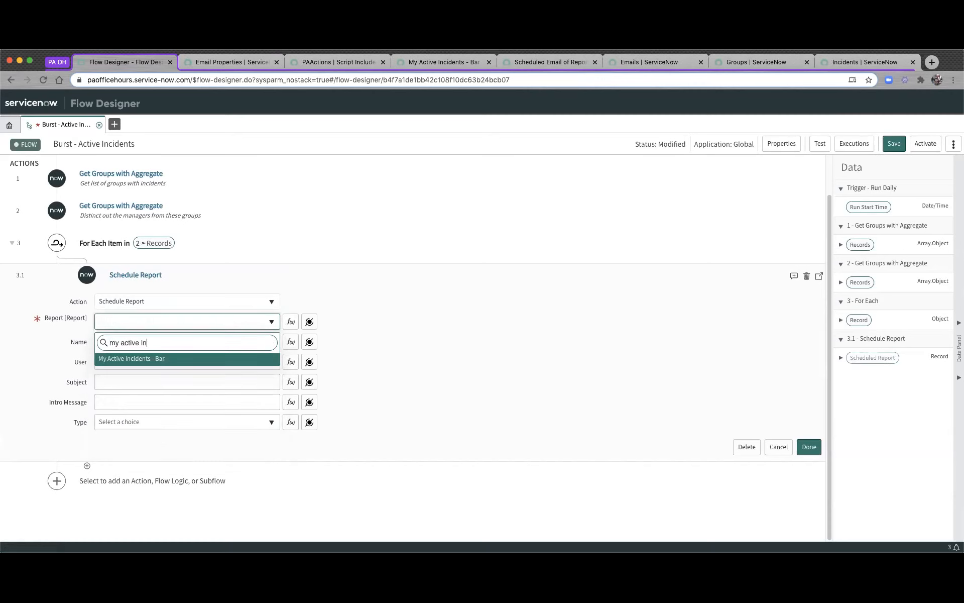
{"action": "left_click", "coordinate": [174, 358]}
Set the scheduled report's name to "Active Incidents for" followed by the Display value of the For Each record
{"action": "left_click", "coordinate": [163, 342]}
{"action": "key", "text": "super+Tab"}
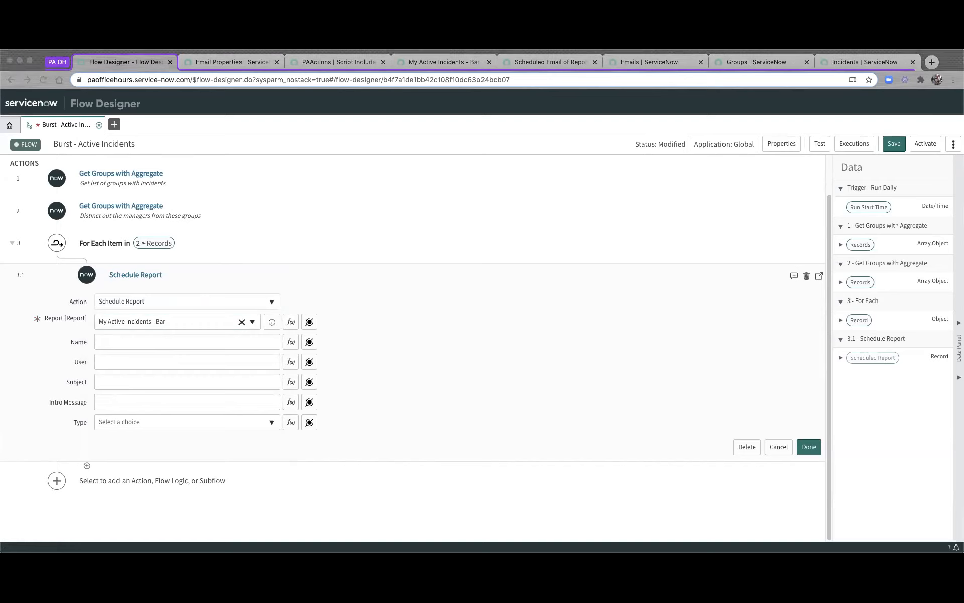
{"action": "left_click", "coordinate": [138, 342]}
{"action": "type", "text": "Active"}
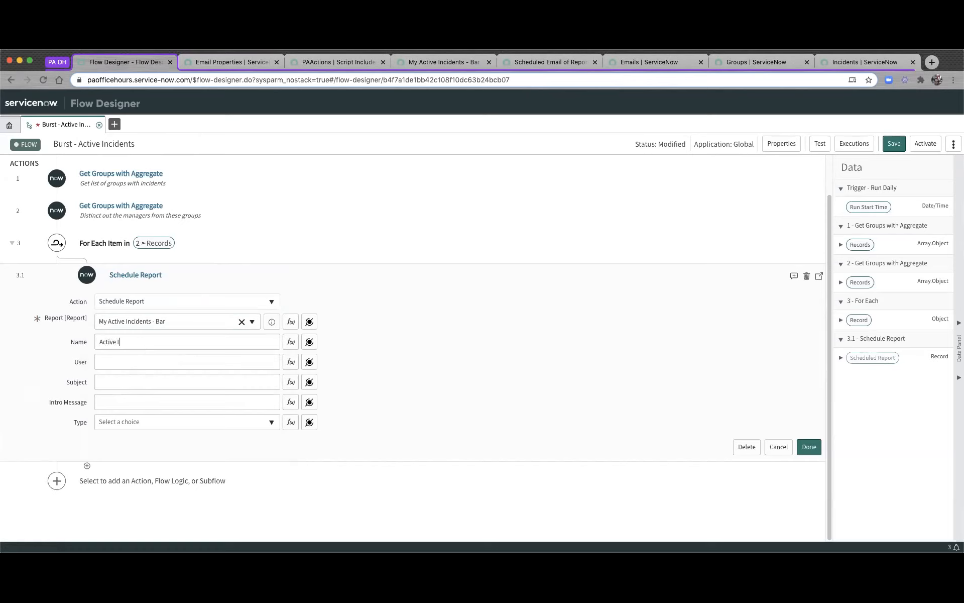
{"action": "type", "text": " Incidents for"}
{"action": "left_click", "coordinate": [309, 341]}
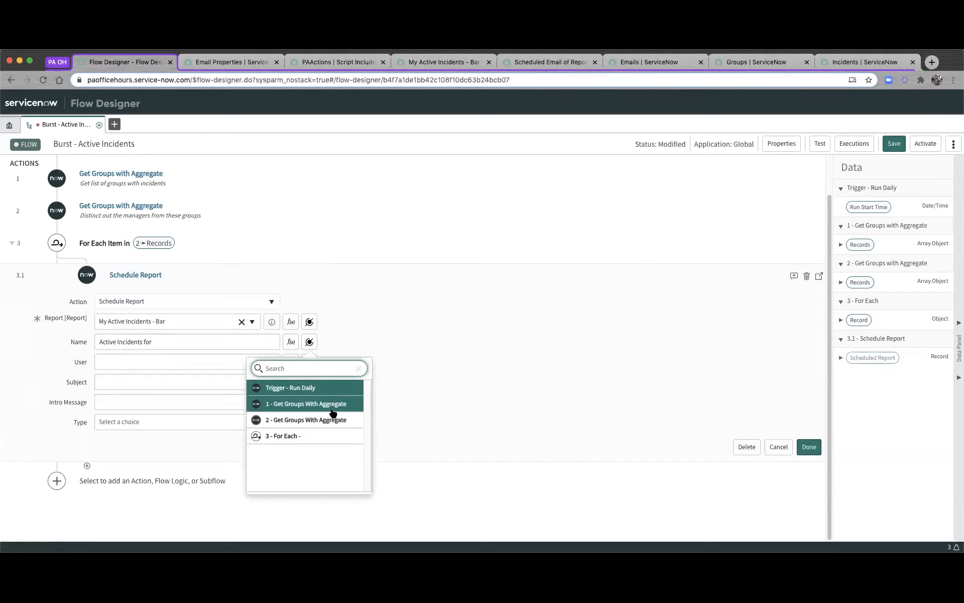
{"action": "left_click", "coordinate": [323, 441]}
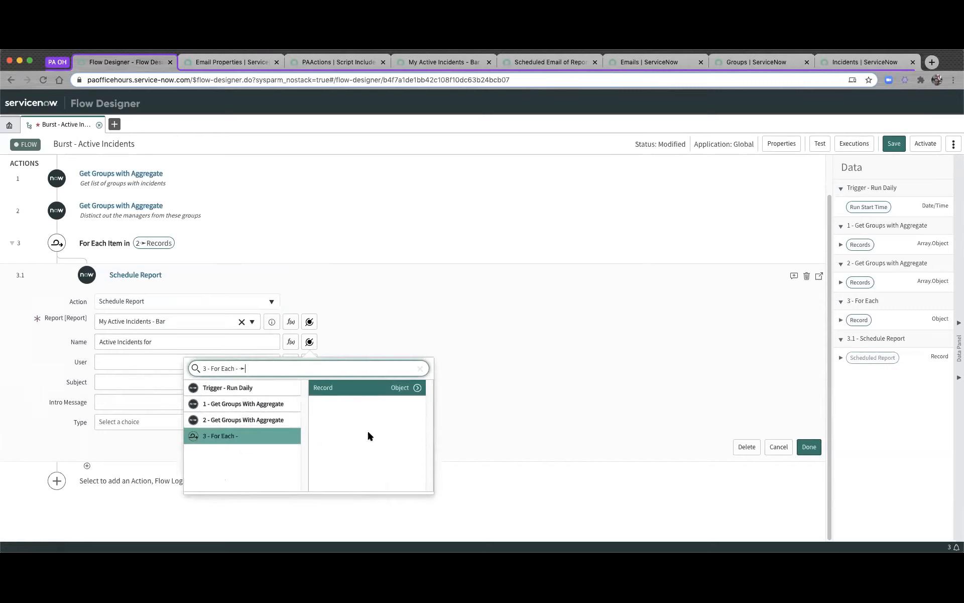
{"action": "left_click", "coordinate": [417, 388]}
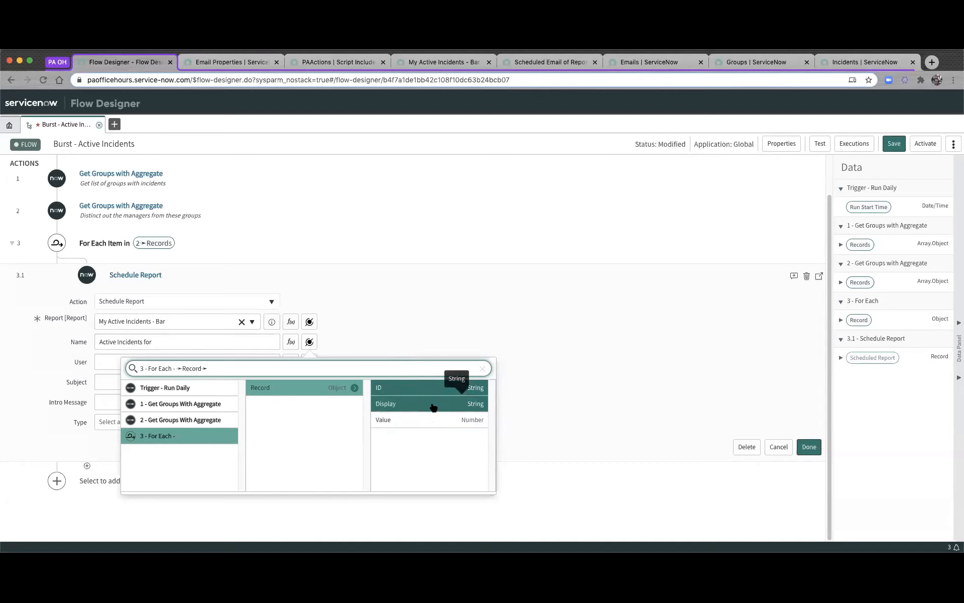
{"action": "left_click", "coordinate": [433, 405]}
Set the Schedule Report action's user to the ID of the For Each record
{"action": "left_click", "coordinate": [109, 362]}
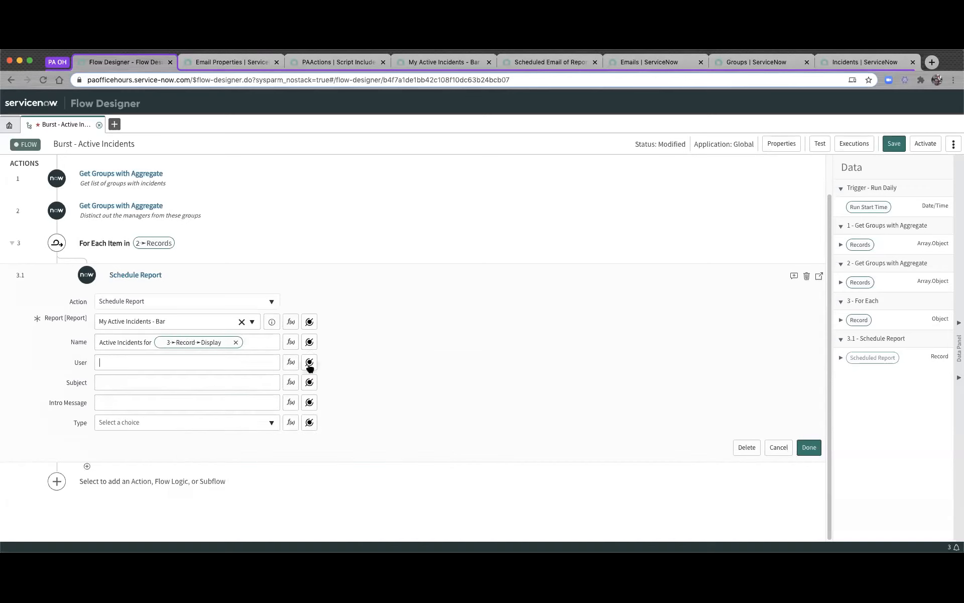
{"action": "left_click", "coordinate": [841, 319]}
{"action": "left_click_drag", "start_coordinate": [859, 334], "coordinate": [251, 367]}
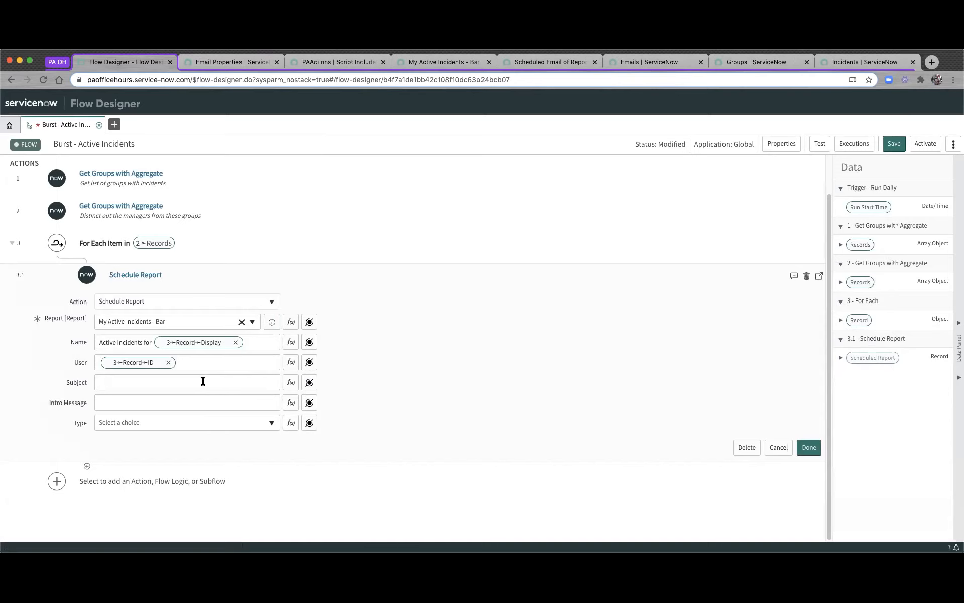
Set the intro message to "Take care of these." and the type to PDF, and finish the Schedule Report action
{"action": "left_click", "coordinate": [188, 403]}
{"action": "type", "text": "Here"}
{"action": "type", "text": "Take care of these."}
{"action": "left_click", "coordinate": [180, 423]}
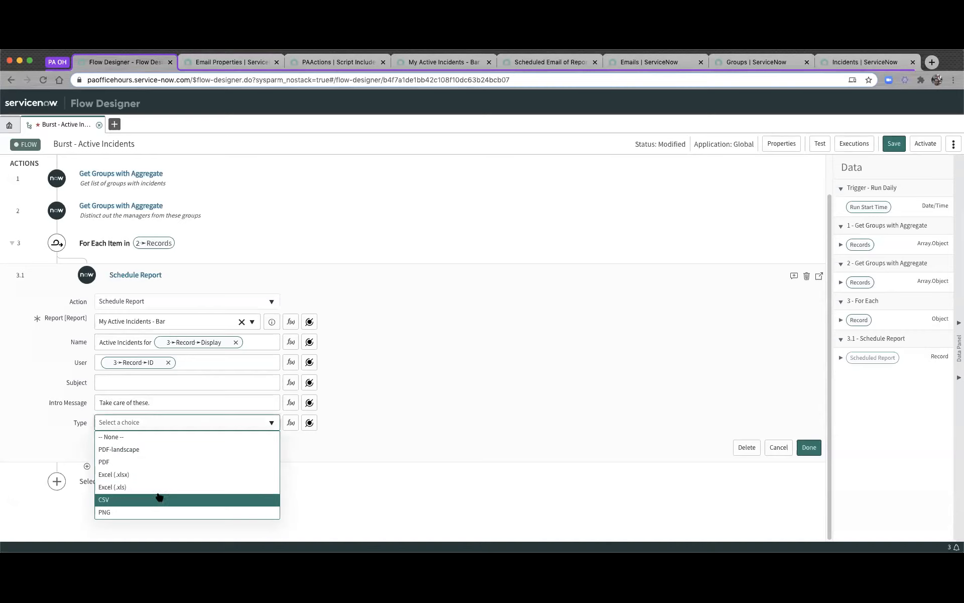
{"action": "left_click", "coordinate": [150, 462]}
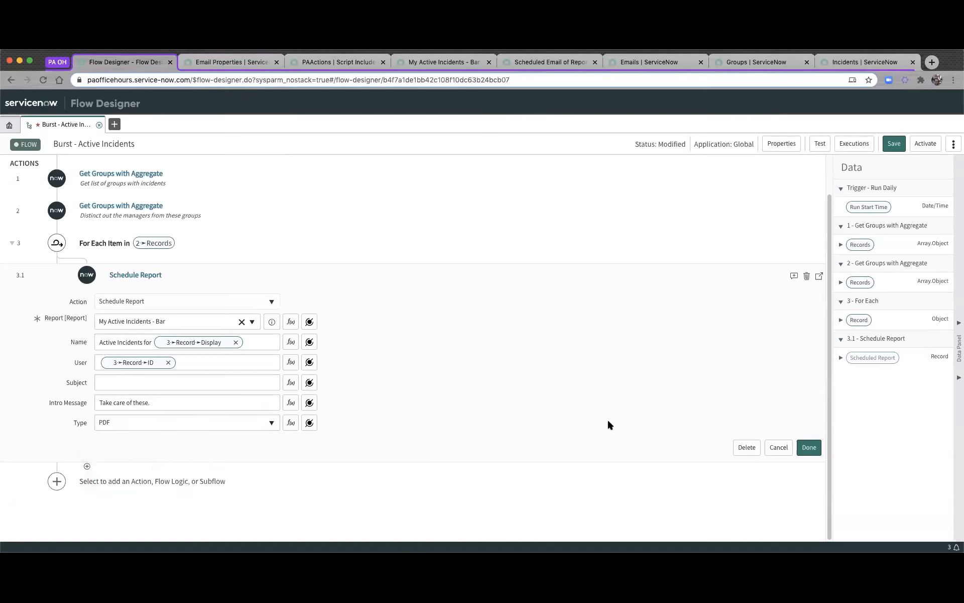
{"action": "left_click", "coordinate": [810, 447]}
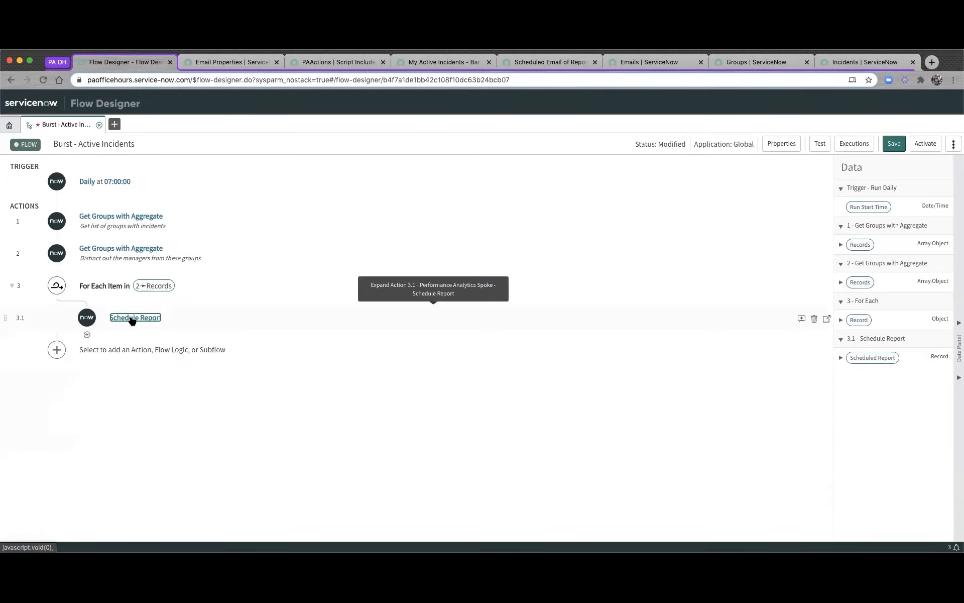
Add the Performance Analytics Execute Scheduled Report action inside the loop, after Schedule Report
{"action": "left_click", "coordinate": [87, 335]}
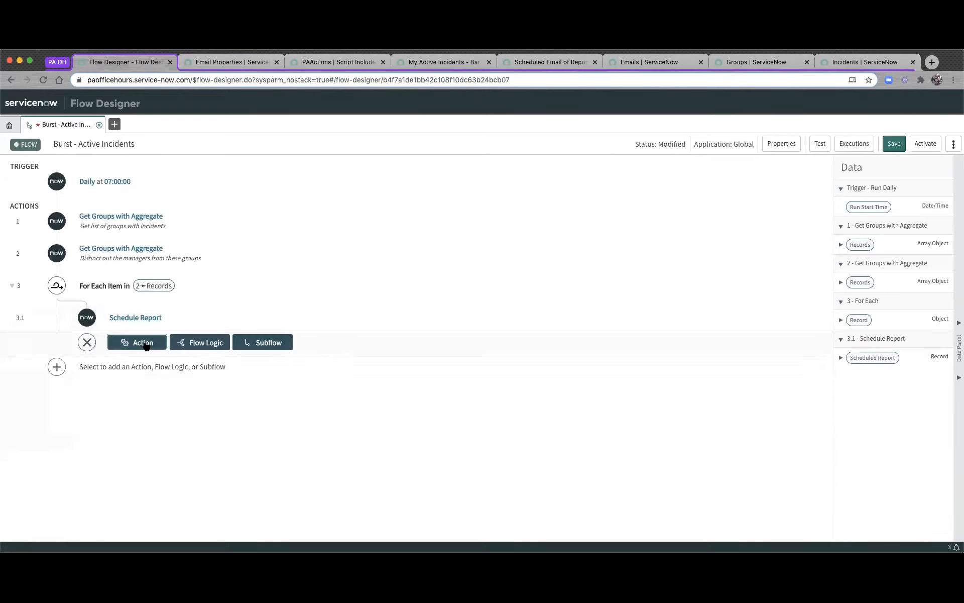
{"action": "left_click", "coordinate": [143, 343]}
{"action": "scroll", "coordinate": [161, 452], "scroll_direction": "down", "scroll_amount": 5}
{"action": "scroll", "coordinate": [184, 446], "scroll_direction": "up", "scroll_amount": 2}
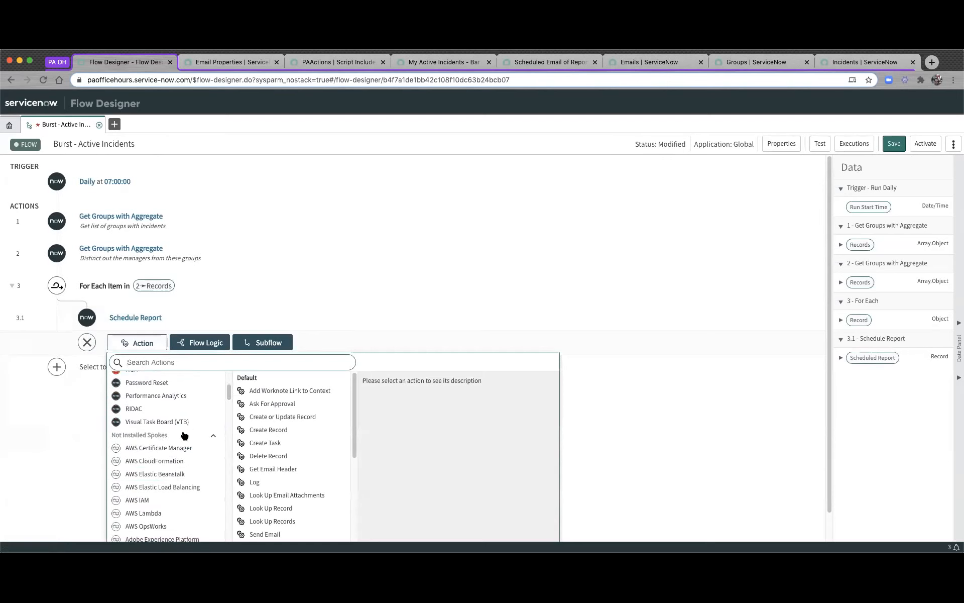
{"action": "left_click", "coordinate": [183, 433]}
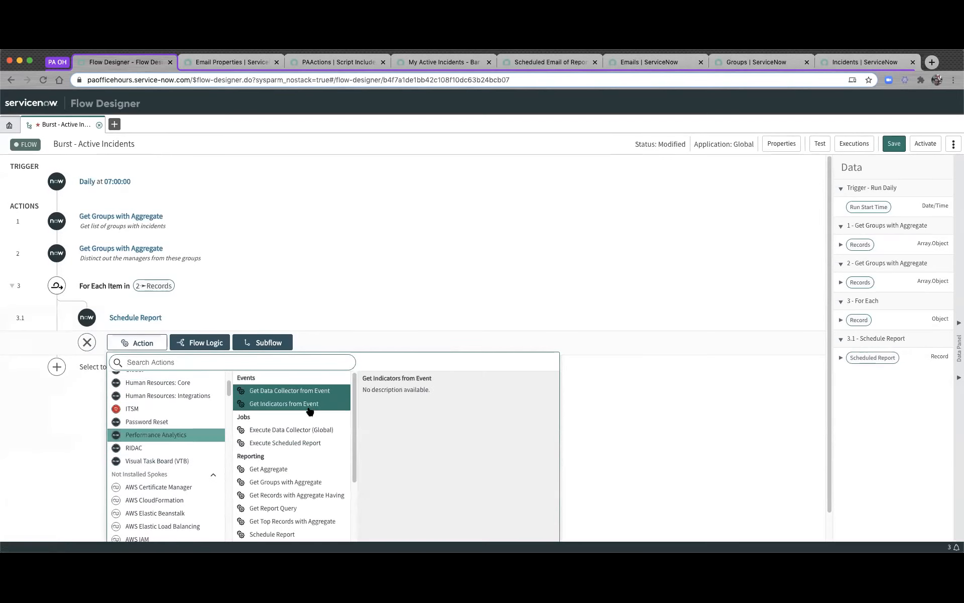
{"action": "left_click", "coordinate": [319, 443]}
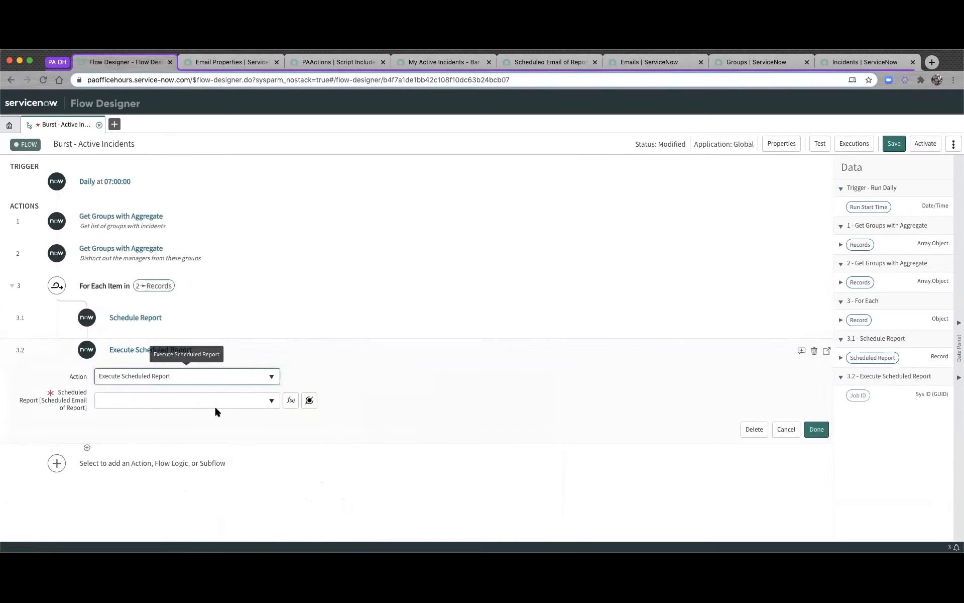
Set the Execute Scheduled Report action's scheduled report to the Scheduled Report record from step 3.1, and finish the action
{"action": "left_click", "coordinate": [179, 401]}
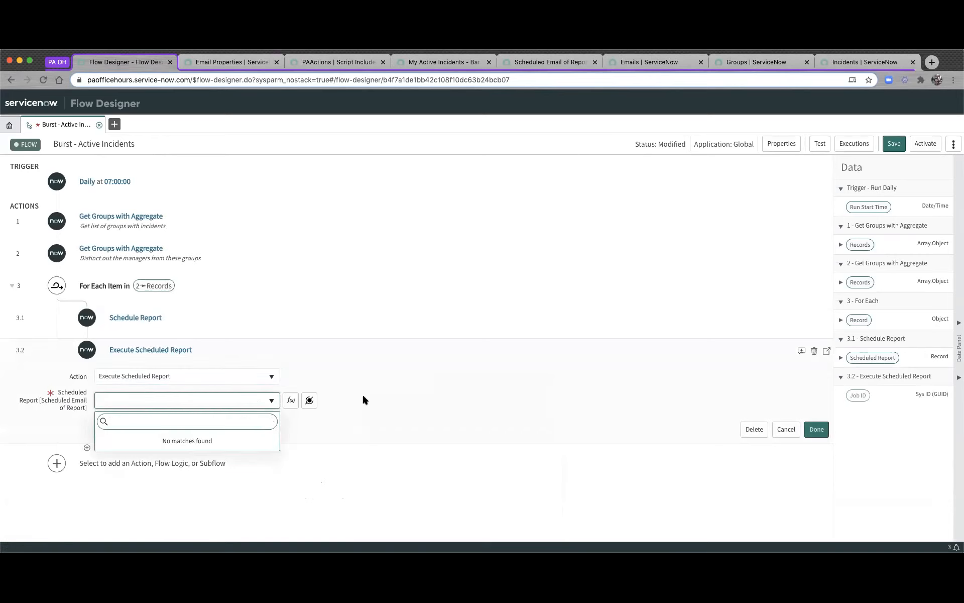
{"action": "left_click", "coordinate": [347, 404]}
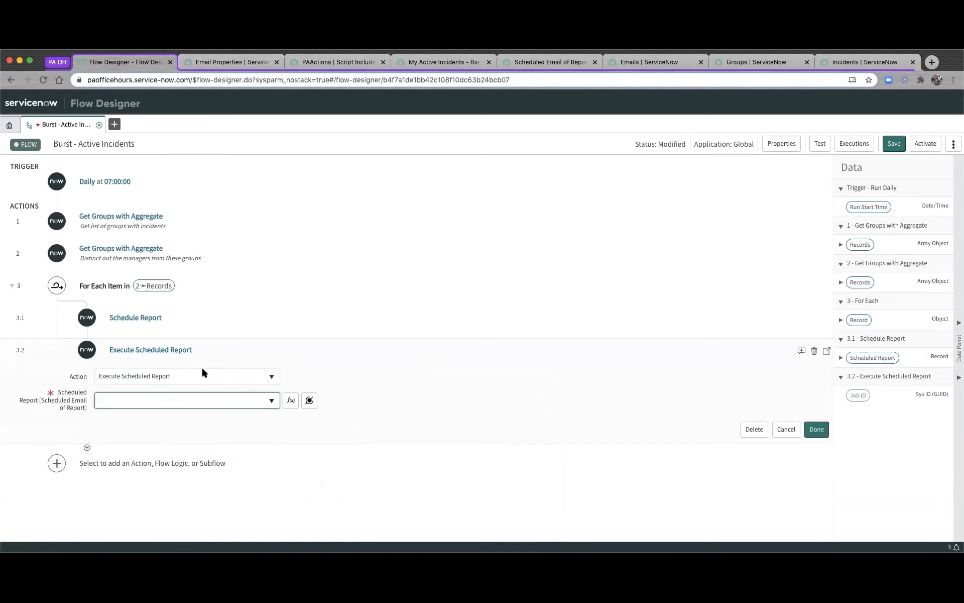
{"action": "left_click", "coordinate": [309, 400]}
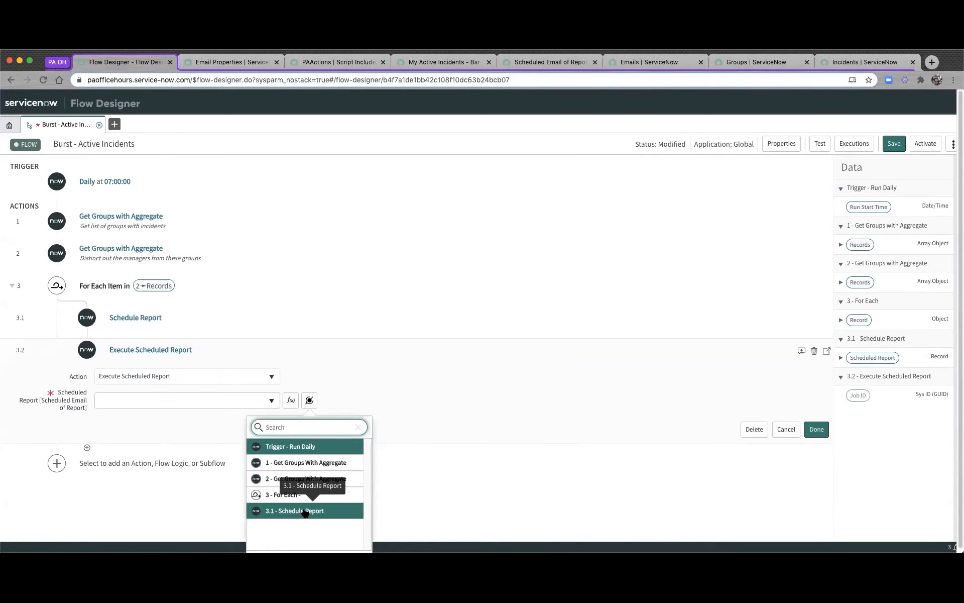
{"action": "left_click", "coordinate": [304, 511]}
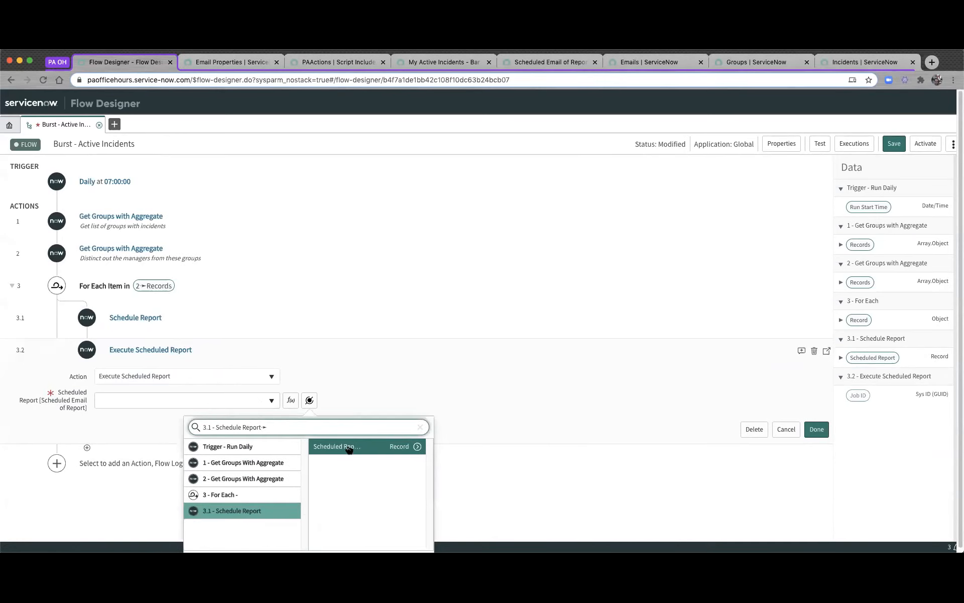
{"action": "left_click", "coordinate": [383, 446]}
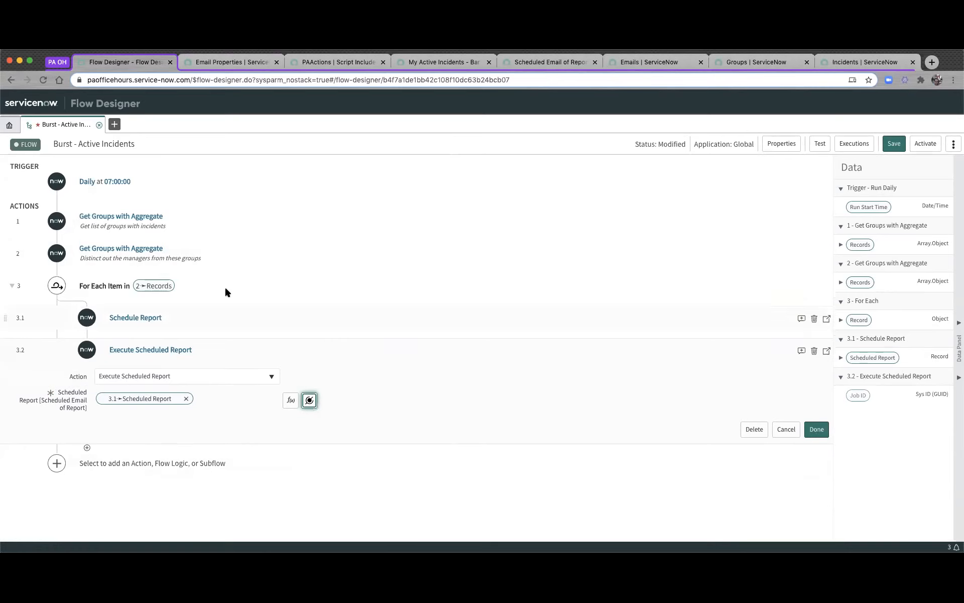
{"action": "left_click", "coordinate": [819, 431]}
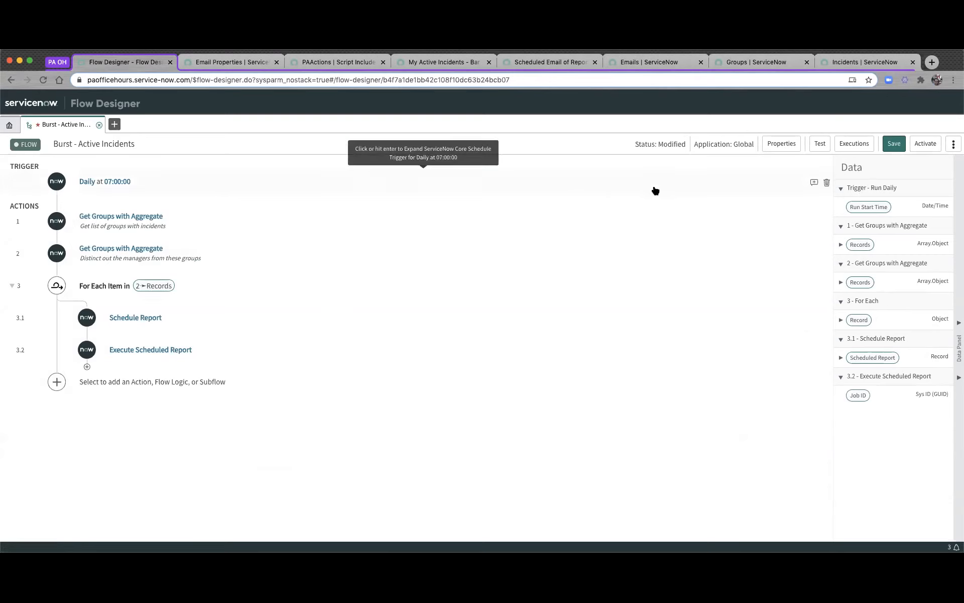
Run a test of the Burst - Active Incidents flow and open its execution details
{"action": "left_click", "coordinate": [819, 148]}
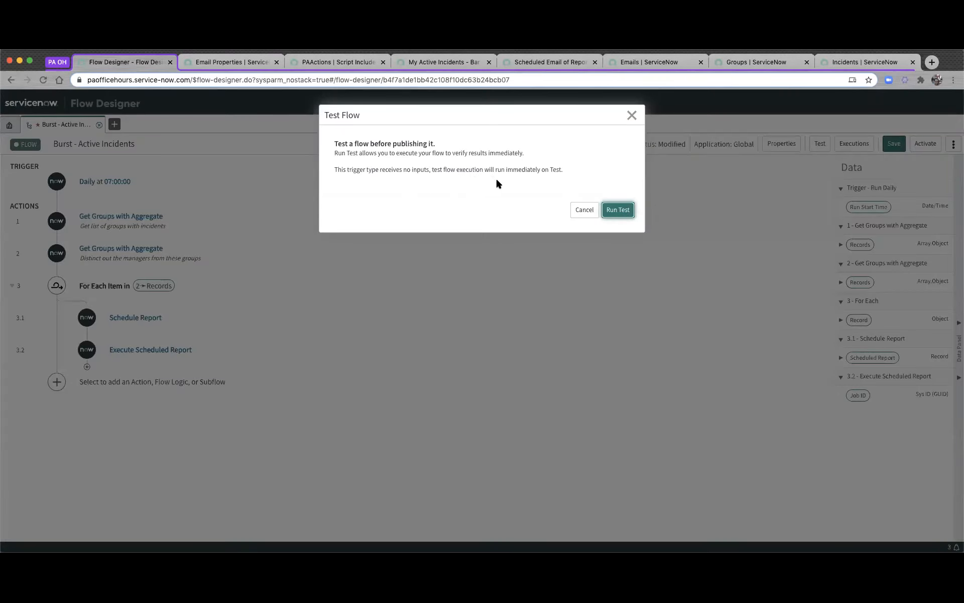
{"action": "left_click", "coordinate": [622, 209]}
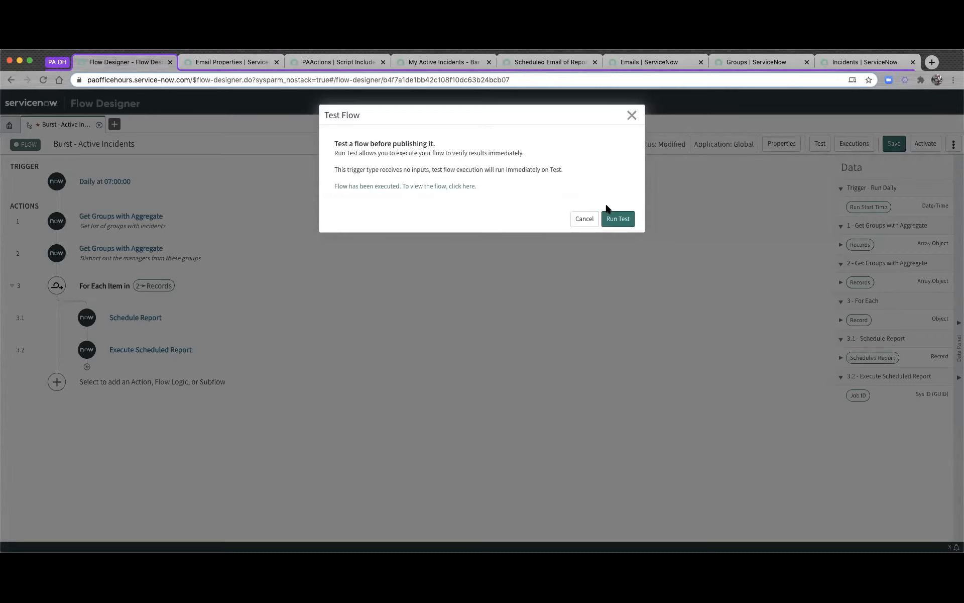
{"action": "left_click", "coordinate": [415, 187]}
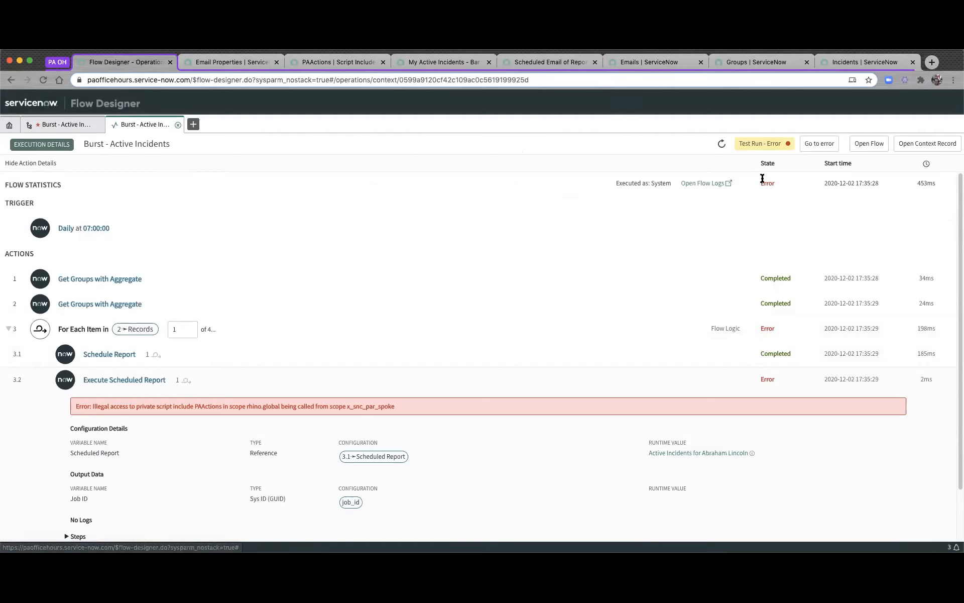
Examine the runtime records returned by the first Get Groups with Aggregate action, then collapse its details
{"action": "left_click", "coordinate": [66, 280]}
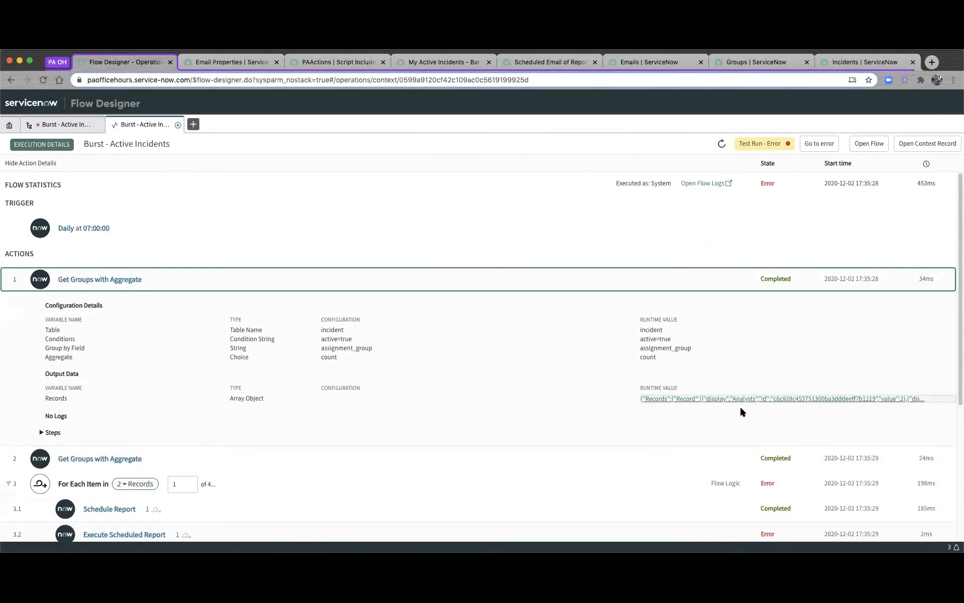
{"action": "left_click", "coordinate": [784, 401]}
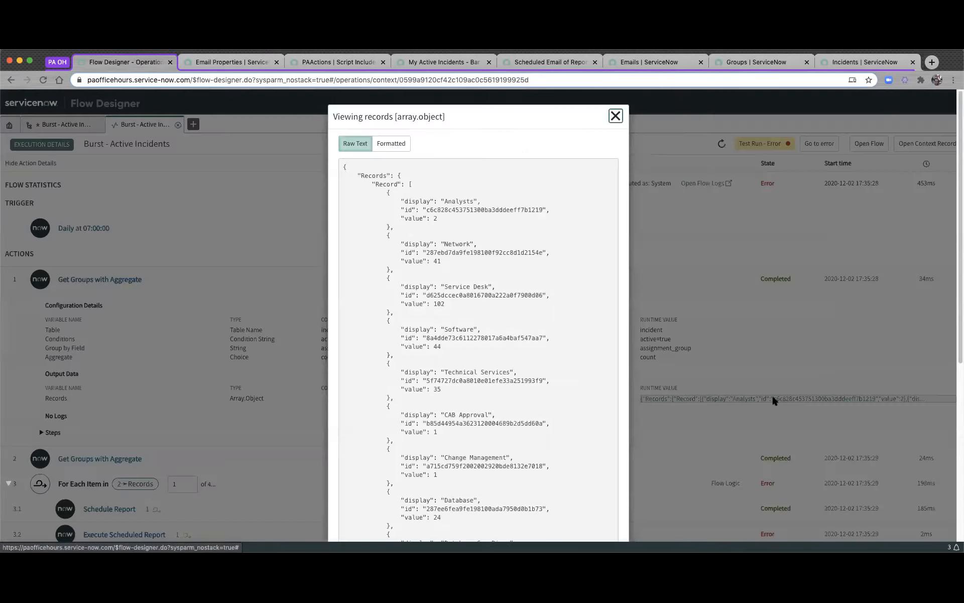
{"action": "scroll", "coordinate": [488, 296], "scroll_direction": "down", "scroll_amount": 6}
{"action": "scroll", "coordinate": [487, 307], "scroll_direction": "down", "scroll_amount": 5}
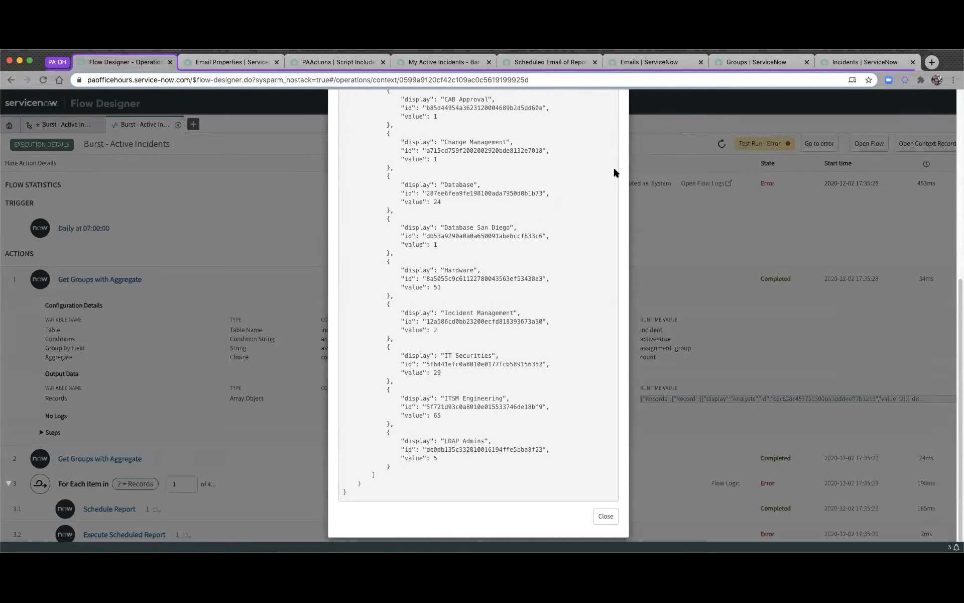
{"action": "scroll", "coordinate": [613, 170], "scroll_direction": "up", "scroll_amount": 10}
{"action": "left_click", "coordinate": [616, 116]}
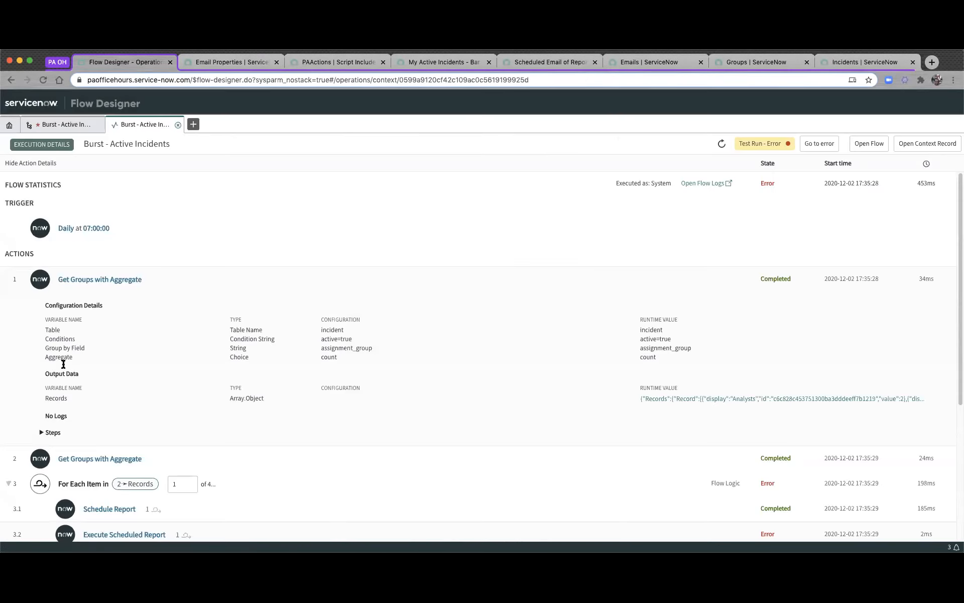
{"action": "left_click", "coordinate": [14, 279]}
Examine the manager records returned by the second Get Groups with Aggregate action
{"action": "left_click", "coordinate": [119, 306]}
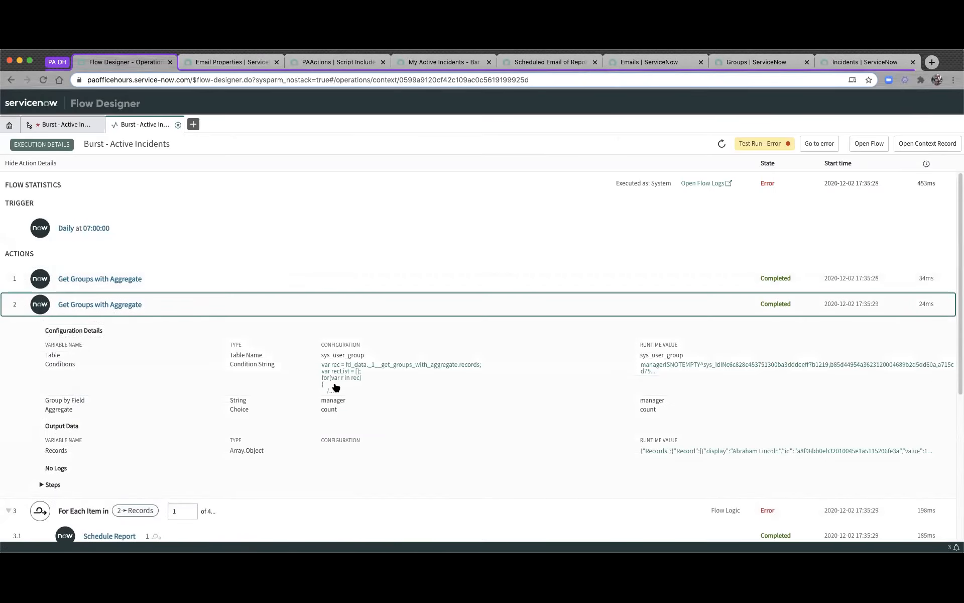
{"action": "left_click", "coordinate": [713, 451]}
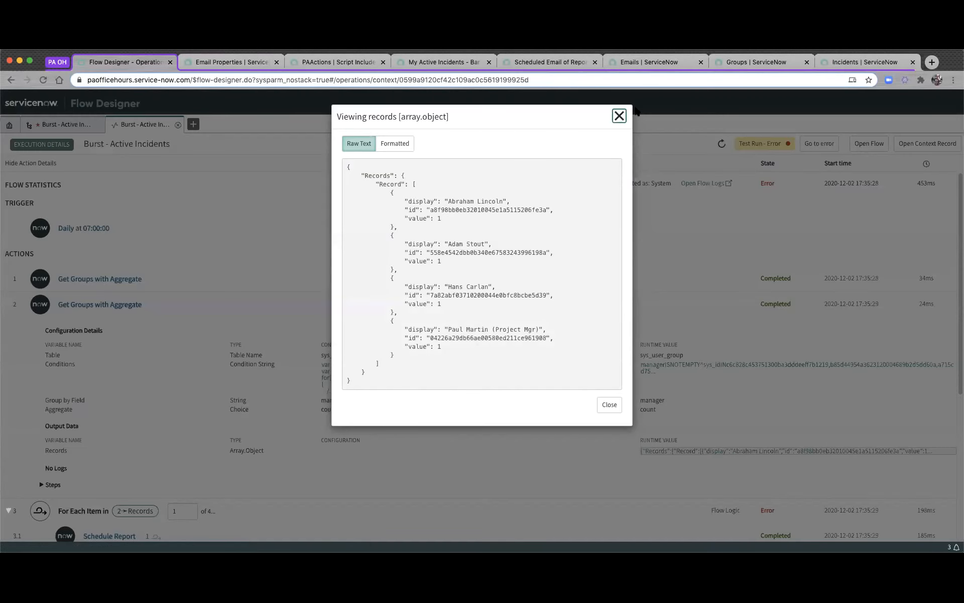
{"action": "left_click", "coordinate": [619, 116]}
Go through the iterations of the For Each loop in the test run and return to the first one
{"action": "scroll", "coordinate": [216, 428], "scroll_direction": "down", "scroll_amount": 3}
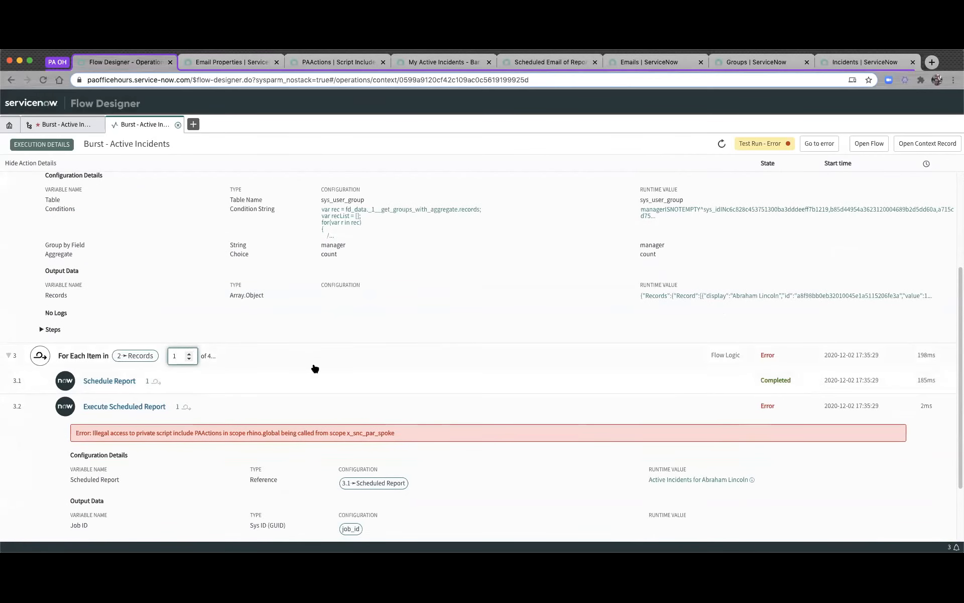
{"action": "left_click", "coordinate": [189, 352]}
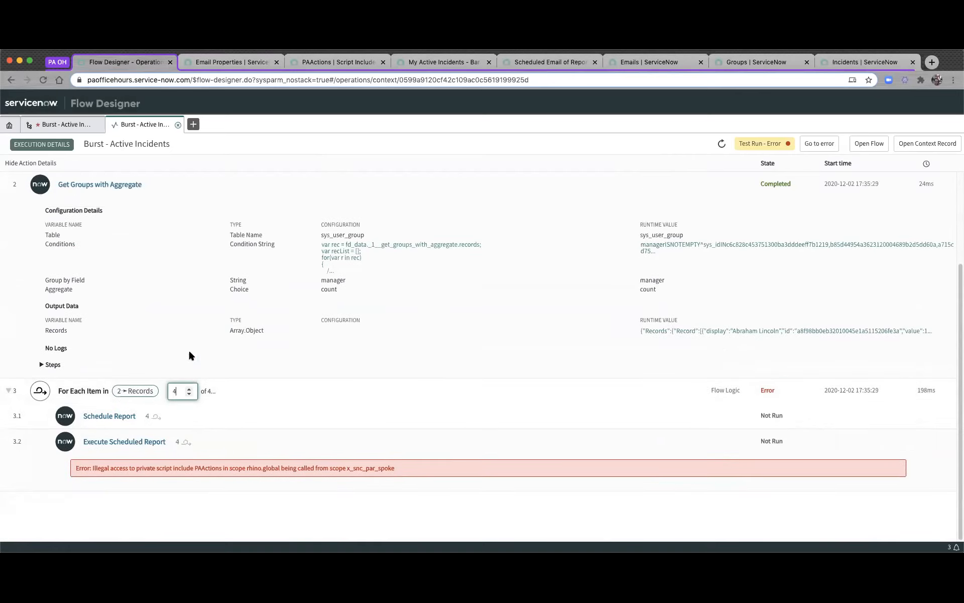
{"action": "left_click", "coordinate": [189, 387]}
{"action": "left_click", "coordinate": [188, 395]}
{"action": "left_click", "coordinate": [189, 395]}
{"action": "left_click", "coordinate": [189, 382]}
{"action": "scroll", "coordinate": [197, 388], "scroll_direction": "down", "scroll_amount": 5}
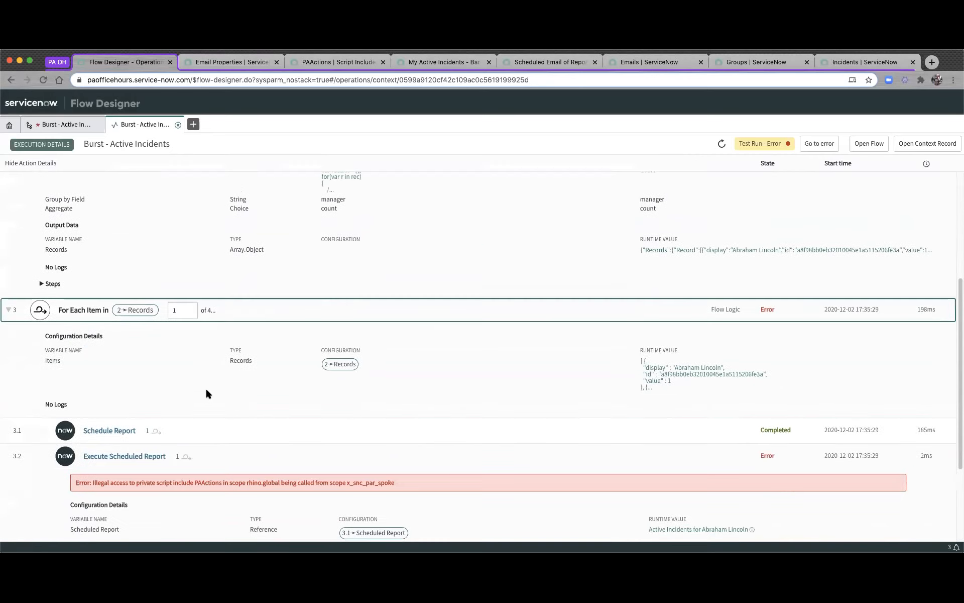
Check the first iteration's Schedule Report runtime values and the error reported for Execute Scheduled Report
{"action": "left_click", "coordinate": [179, 299]}
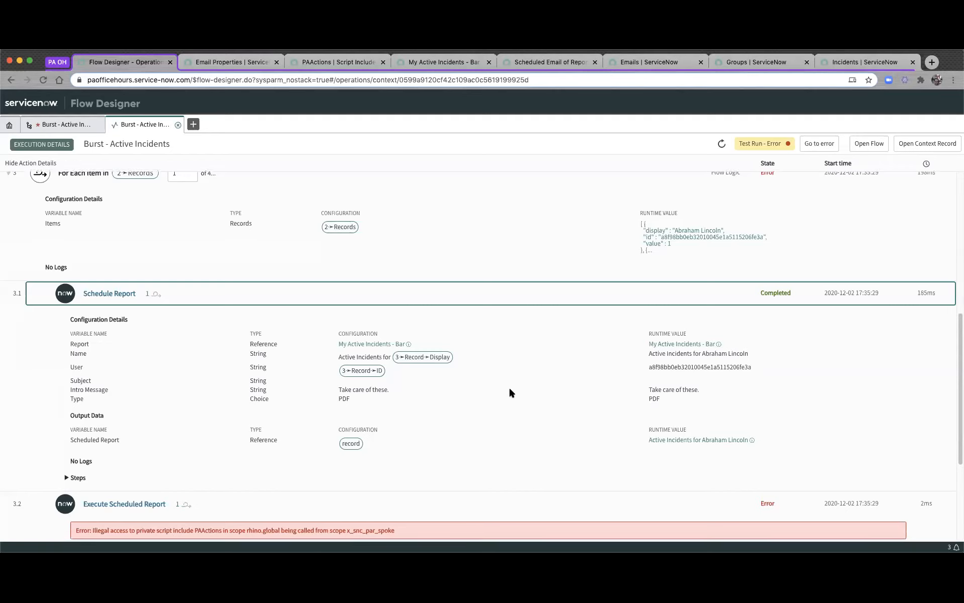
{"action": "scroll", "coordinate": [507, 394], "scroll_direction": "down", "scroll_amount": 2}
{"action": "scroll", "coordinate": [319, 460], "scroll_direction": "down", "scroll_amount": 3}
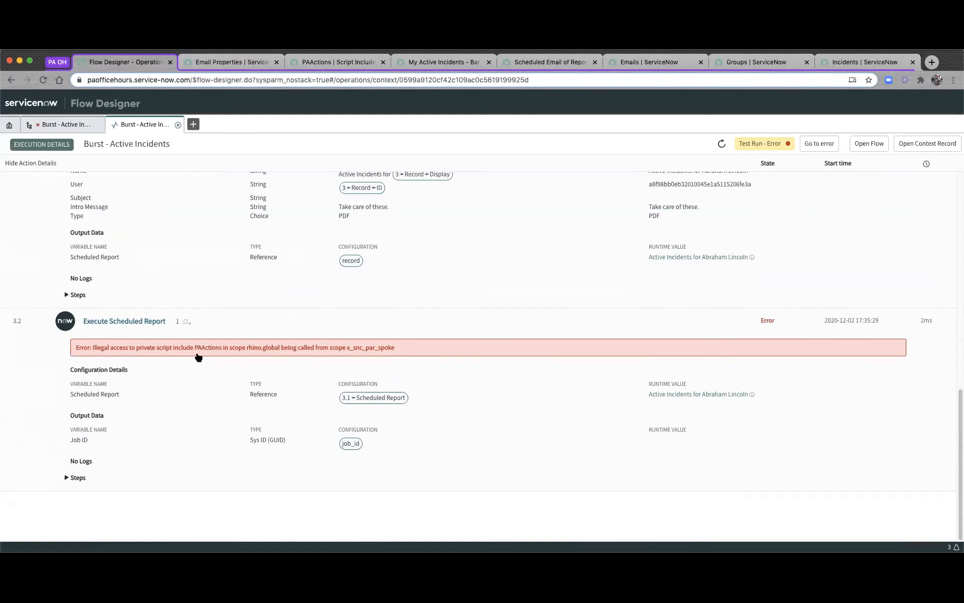
Make the PAActions script include accessible from All application scopes and save the record
{"action": "left_click", "coordinate": [345, 63]}
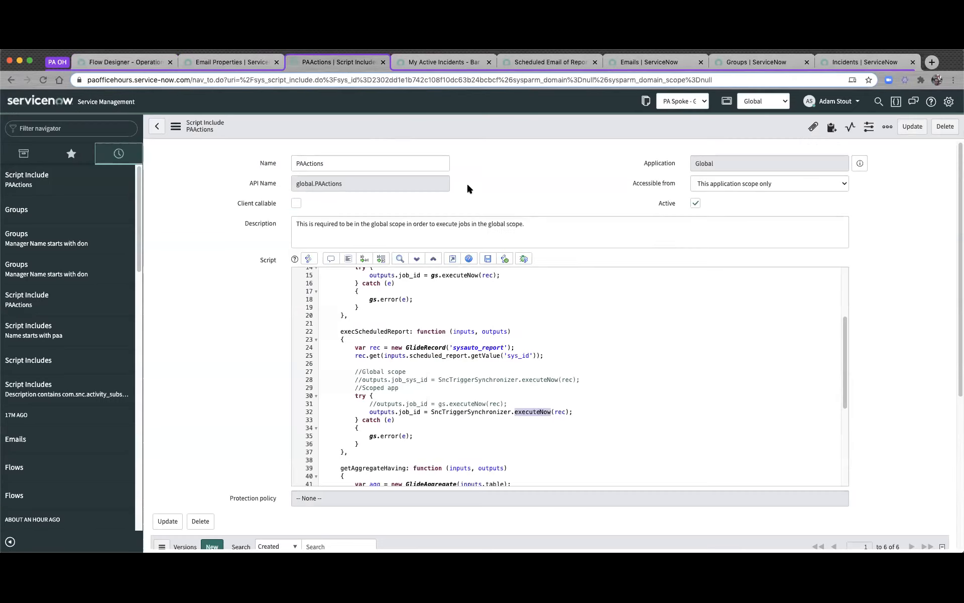
{"action": "left_click", "coordinate": [764, 186]}
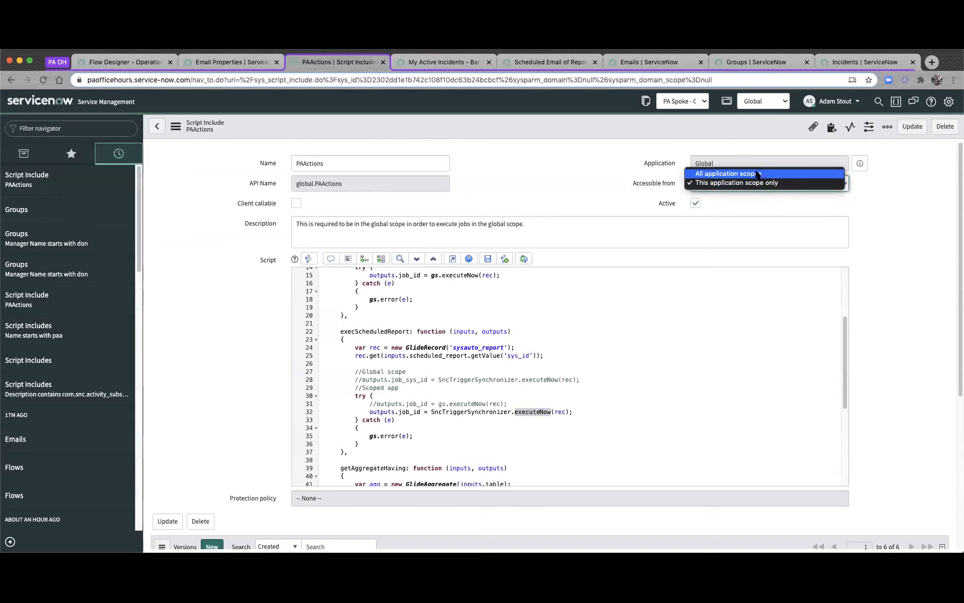
{"action": "left_click", "coordinate": [757, 174]}
{"action": "left_click", "coordinate": [771, 202]}
{"action": "right_click", "coordinate": [703, 128]}
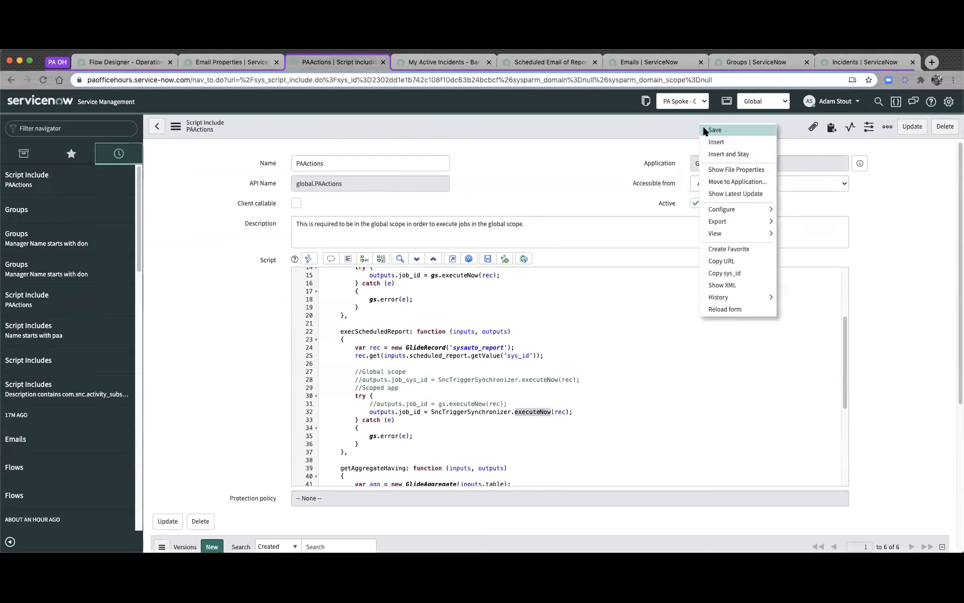
{"action": "left_click", "coordinate": [705, 132]}
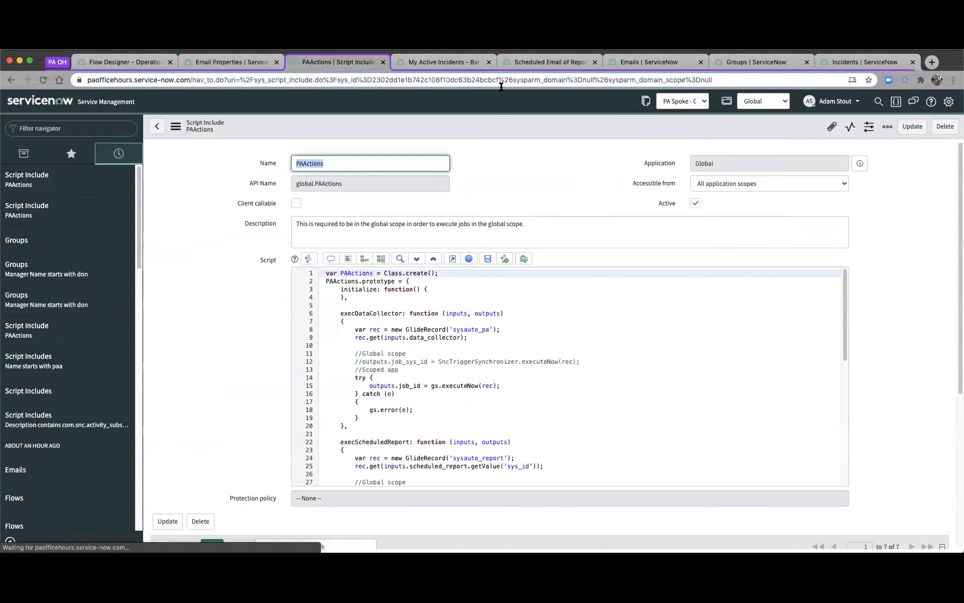
Return to the flow, close the old execution details, run the test again and open the new execution
{"action": "left_click", "coordinate": [131, 62]}
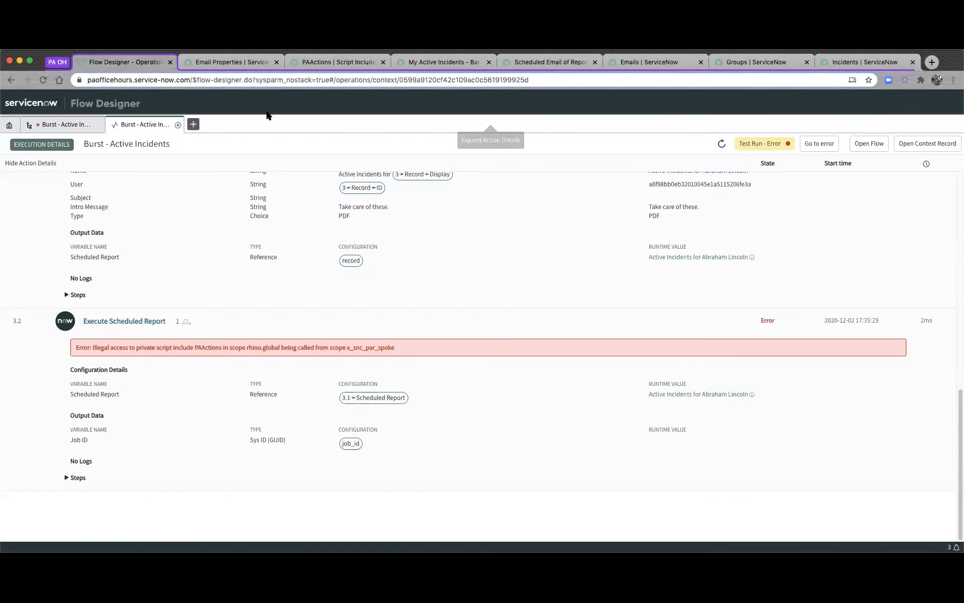
{"action": "left_click", "coordinate": [178, 124]}
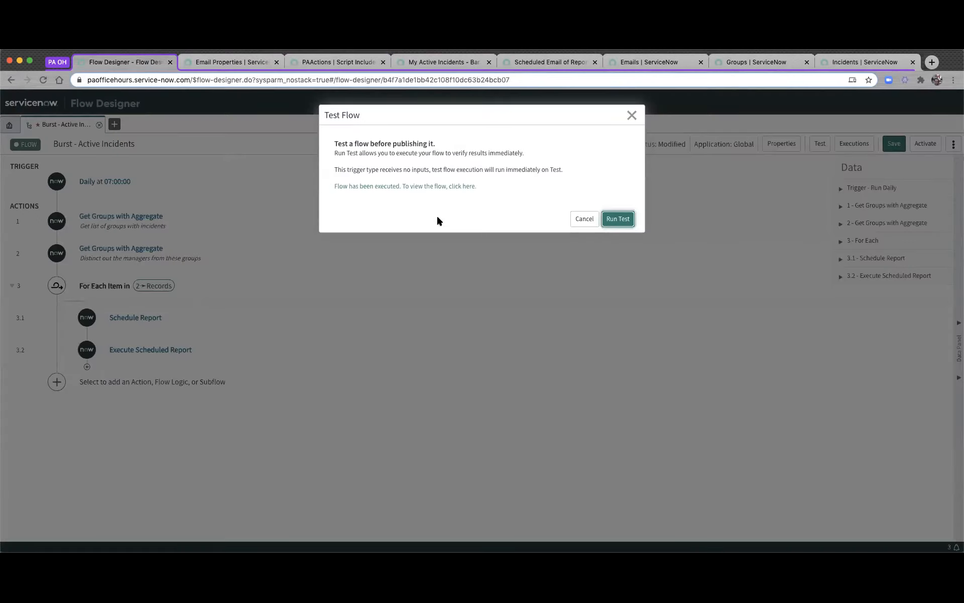
{"action": "left_click", "coordinate": [618, 219]}
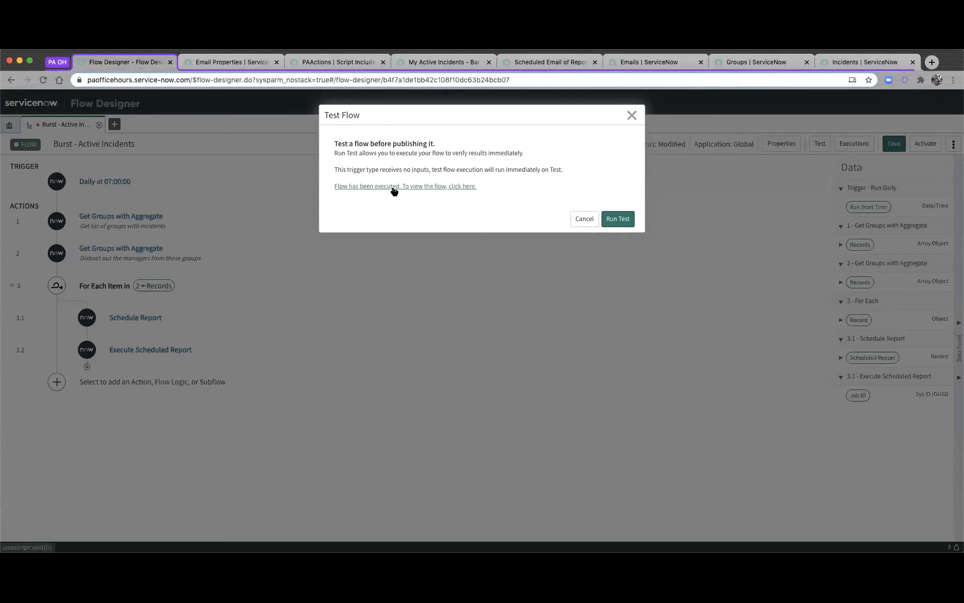
{"action": "left_click", "coordinate": [394, 190]}
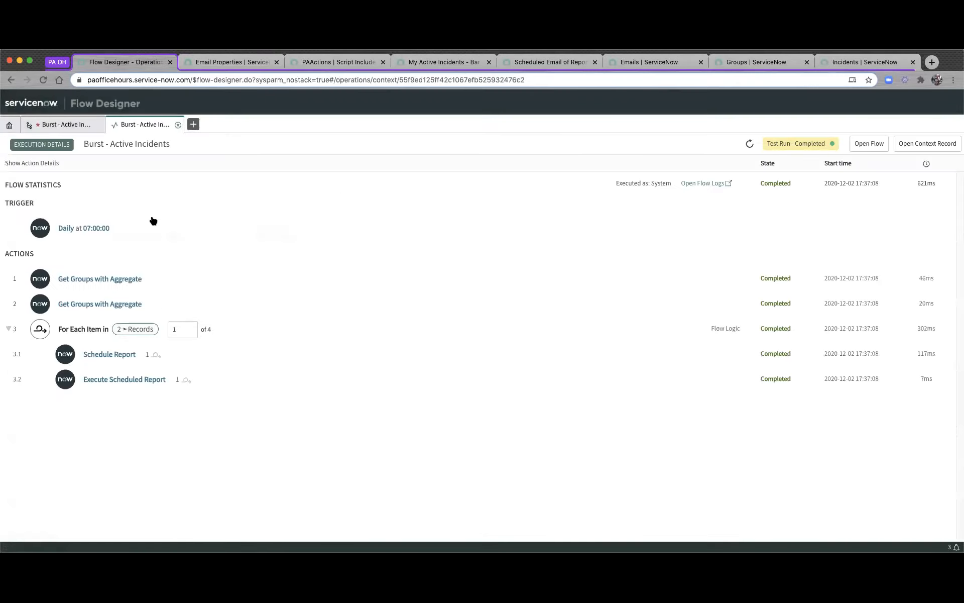
Expand the Execute Scheduled Report and Schedule Report actions of the new run and review their runtime values
{"action": "left_click", "coordinate": [221, 384]}
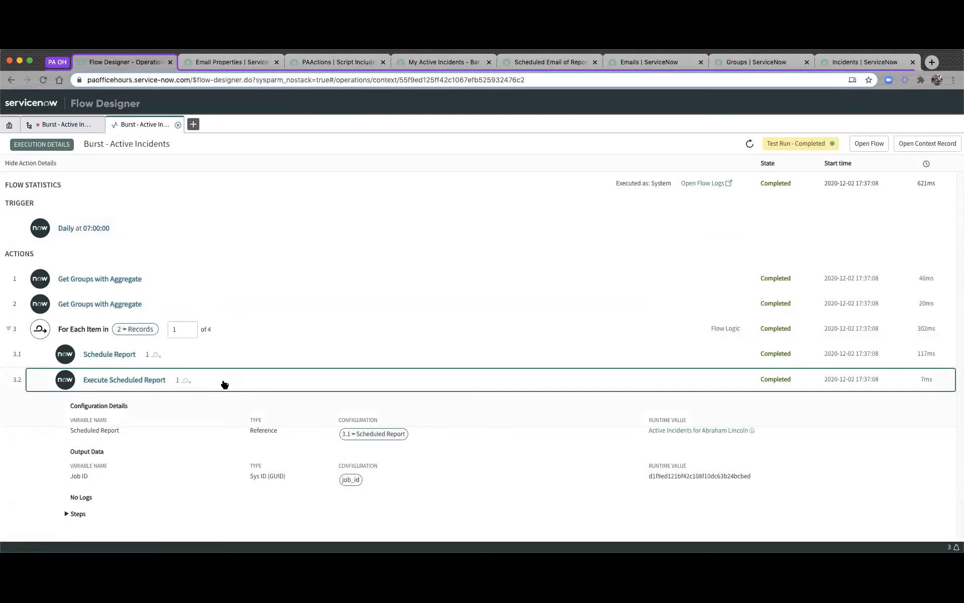
{"action": "left_click", "coordinate": [201, 357]}
{"action": "scroll", "coordinate": [291, 372], "scroll_direction": "down", "scroll_amount": 5}
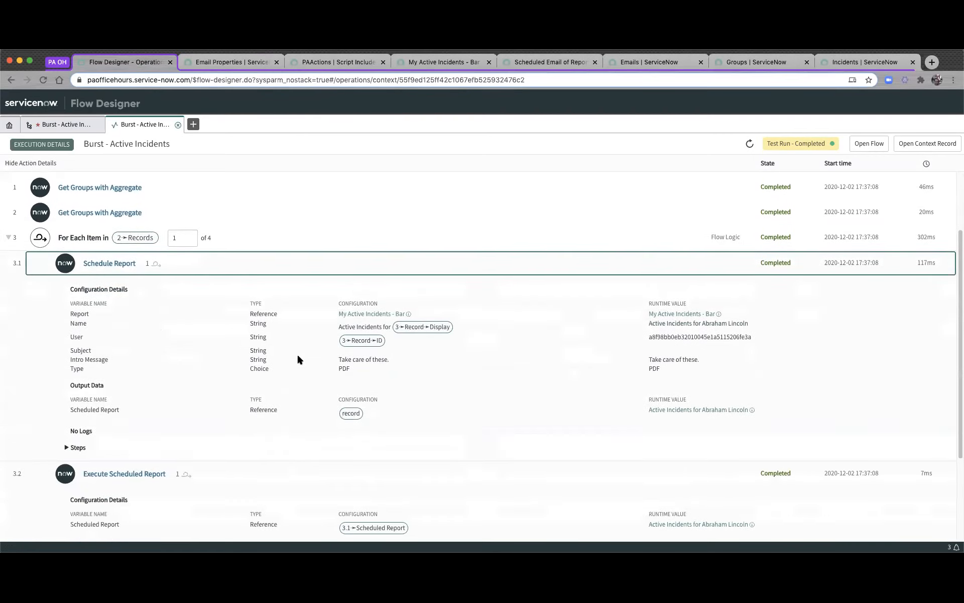
{"action": "scroll", "coordinate": [291, 339], "scroll_direction": "up", "scroll_amount": 2}
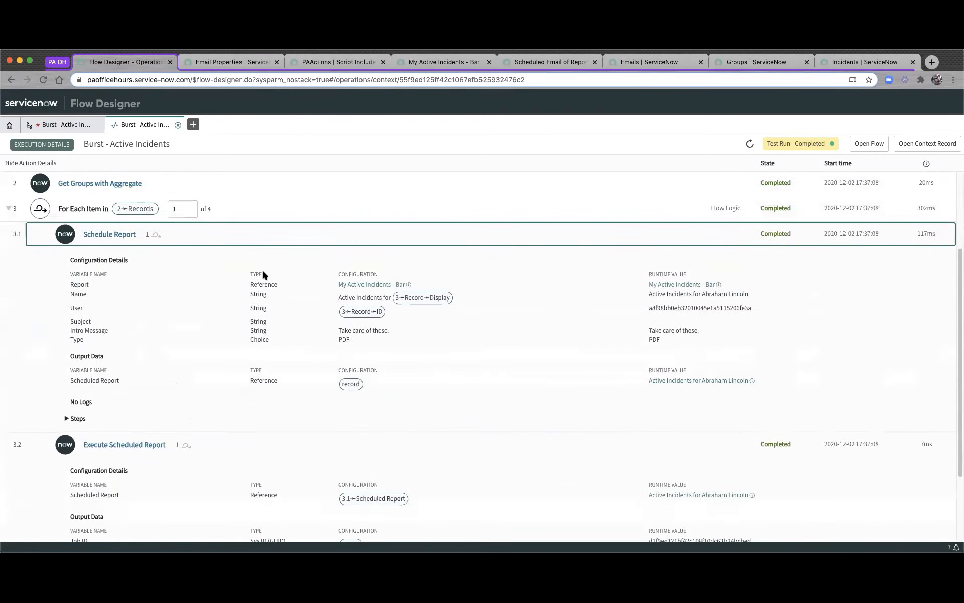
Show the loop's fourth iteration and review its Schedule Report and Execute Scheduled Report outputs
{"action": "left_click", "coordinate": [189, 206]}
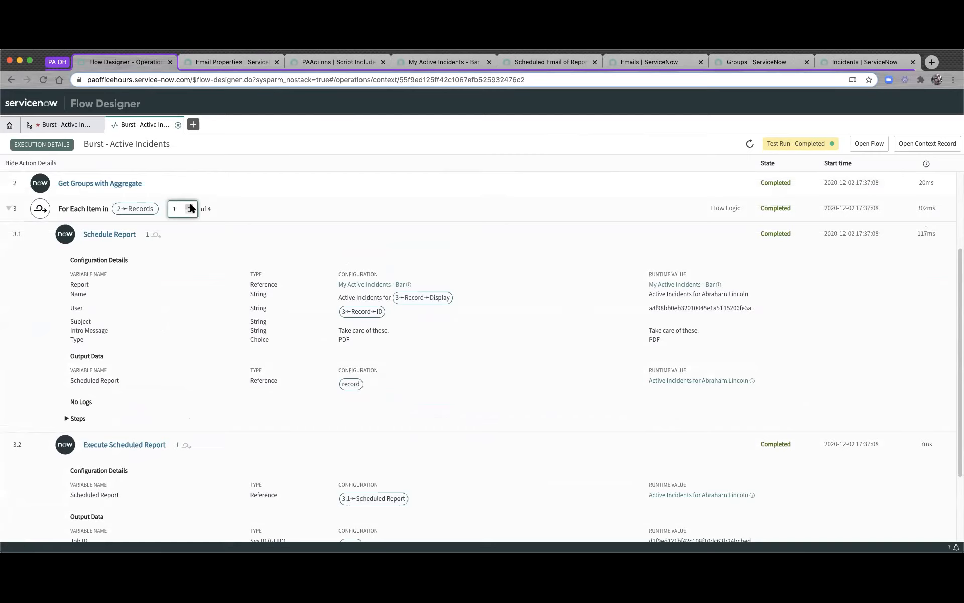
{"action": "left_click", "coordinate": [190, 206]}
{"action": "left_click", "coordinate": [190, 206]}
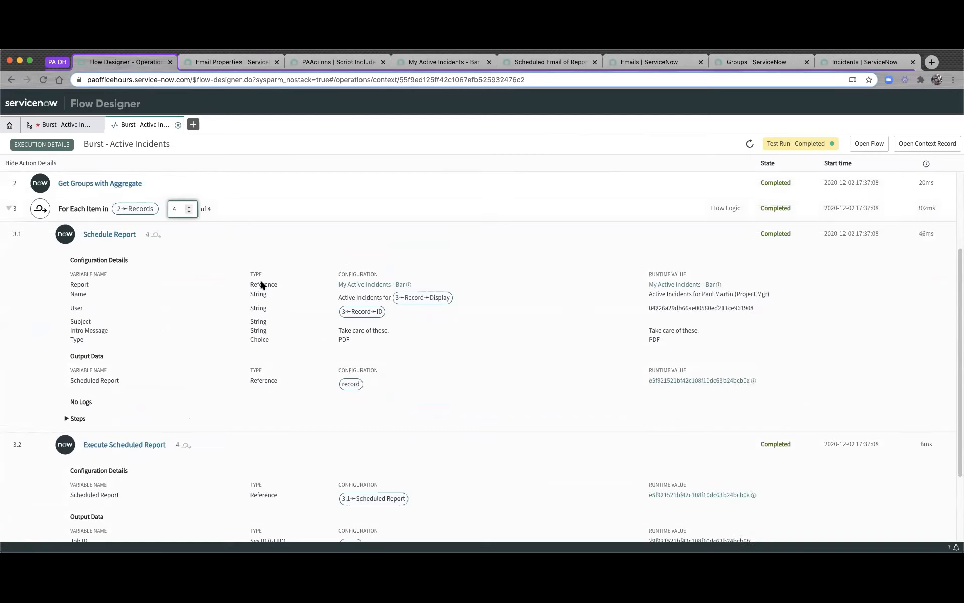
{"action": "scroll", "coordinate": [336, 307], "scroll_direction": "down", "scroll_amount": 2}
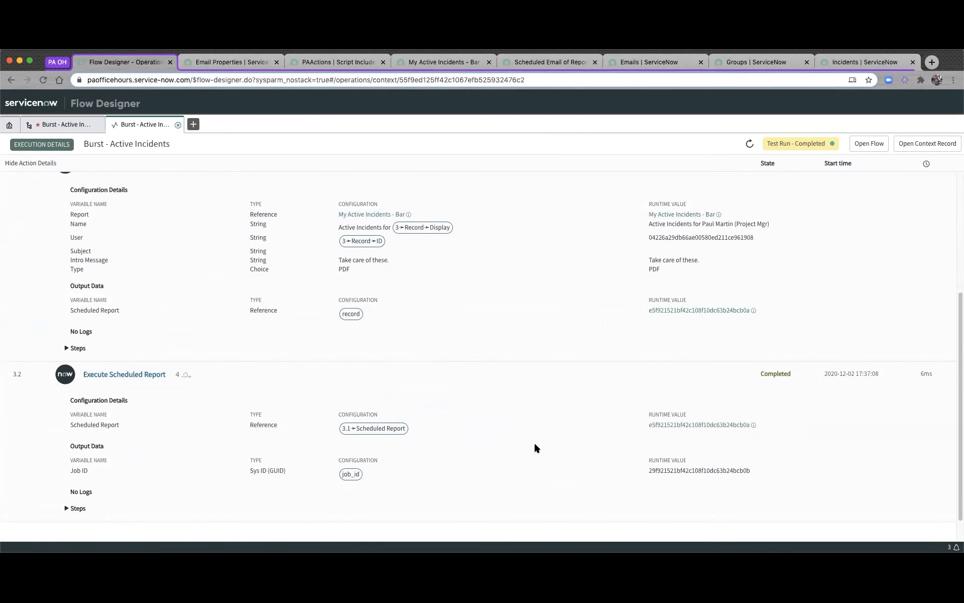
{"action": "scroll", "coordinate": [533, 437], "scroll_direction": "down", "scroll_amount": 2}
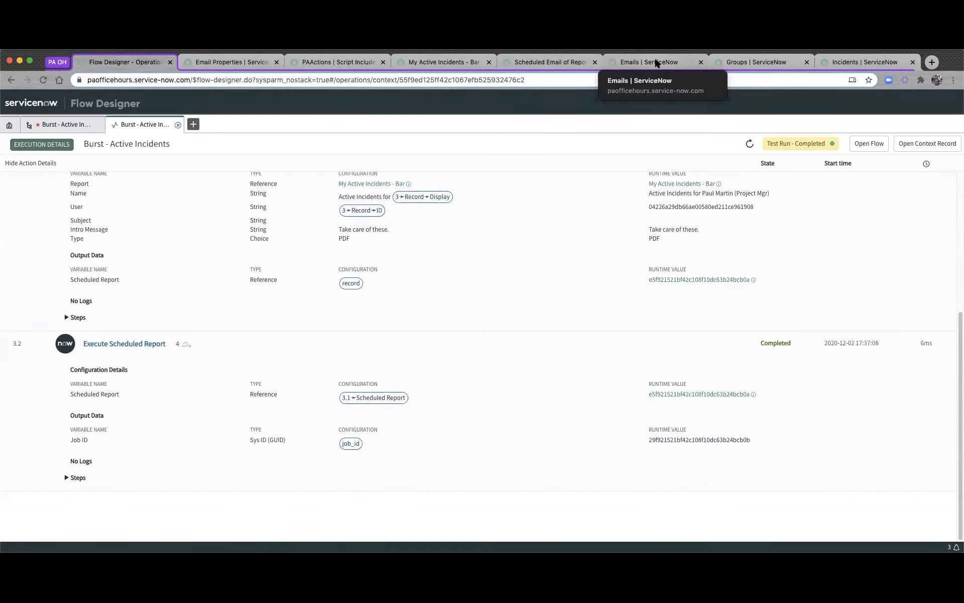
Check the Scheduled Email of Reports list and refresh the Emails list to show all current messages
{"action": "left_click", "coordinate": [557, 62]}
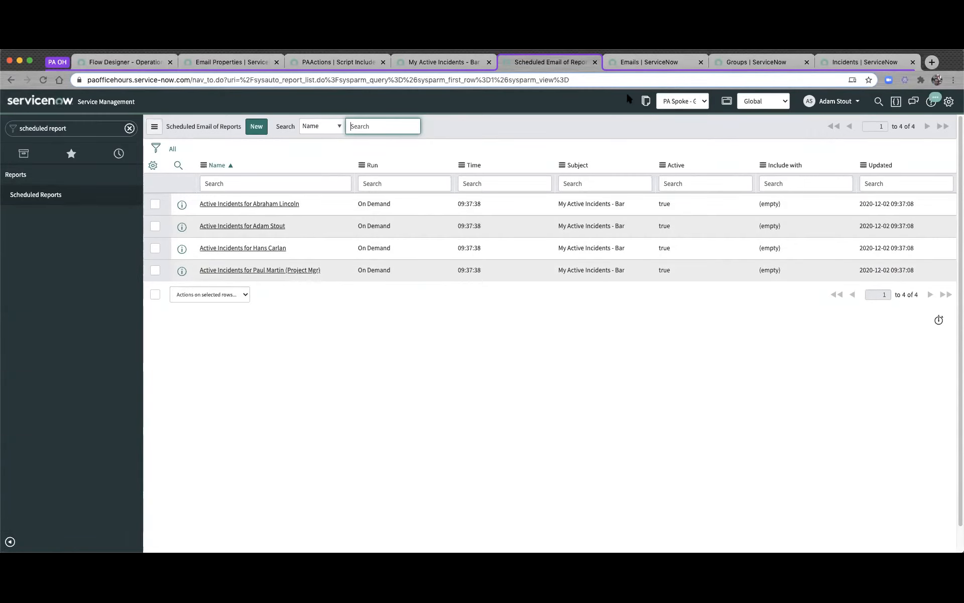
{"action": "left_click", "coordinate": [644, 64]}
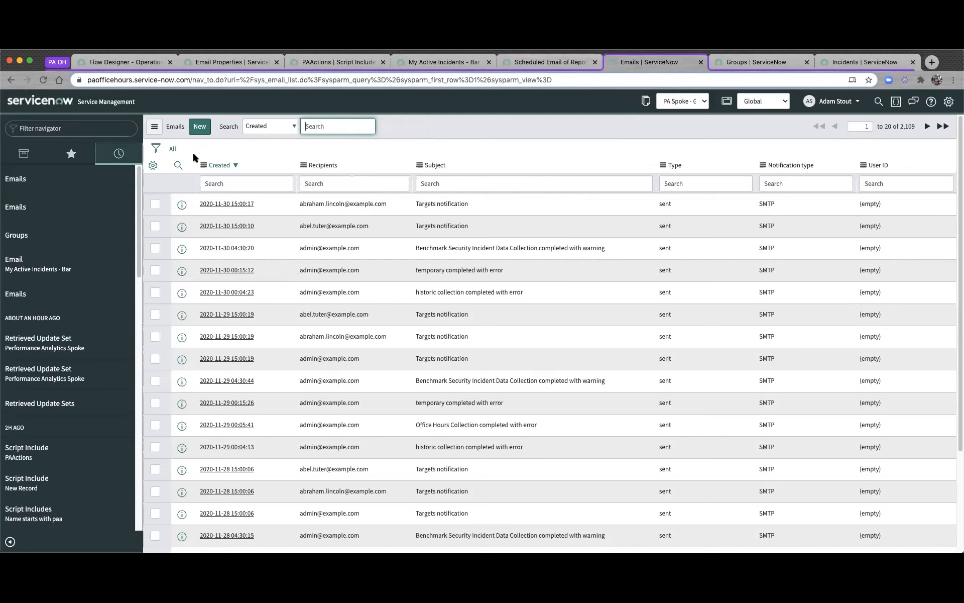
{"action": "left_click", "coordinate": [173, 149]}
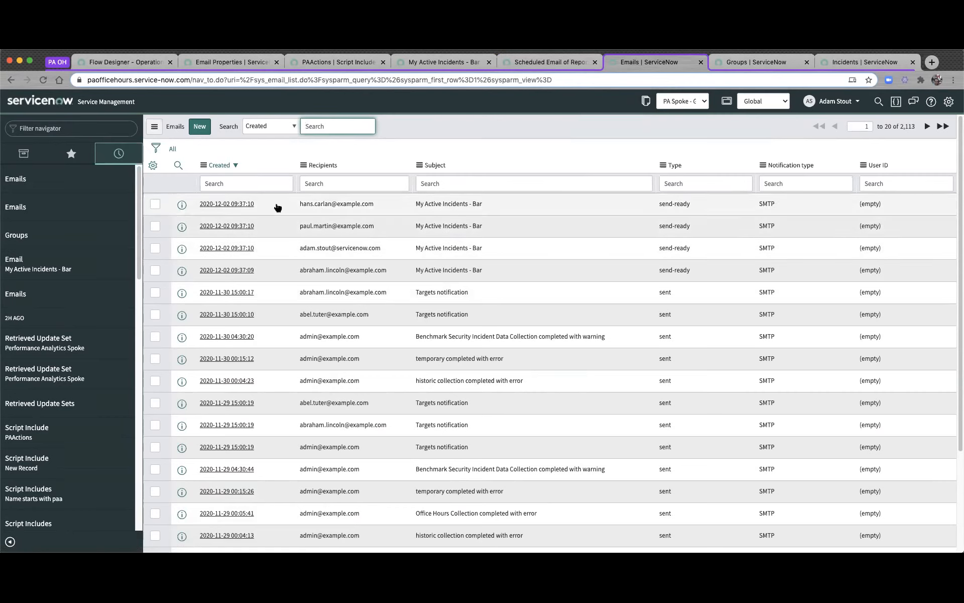
Open the second email in the list, My Active Incidents - Bar, preview its HTML body and close the preview
{"action": "left_click", "coordinate": [226, 226]}
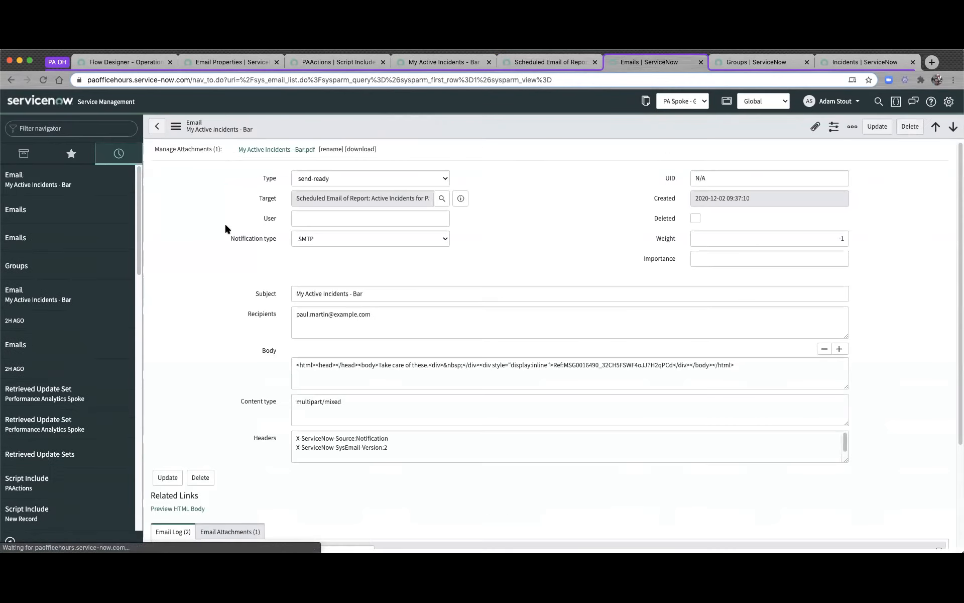
{"action": "left_click", "coordinate": [381, 365]}
{"action": "left_click", "coordinate": [178, 510]}
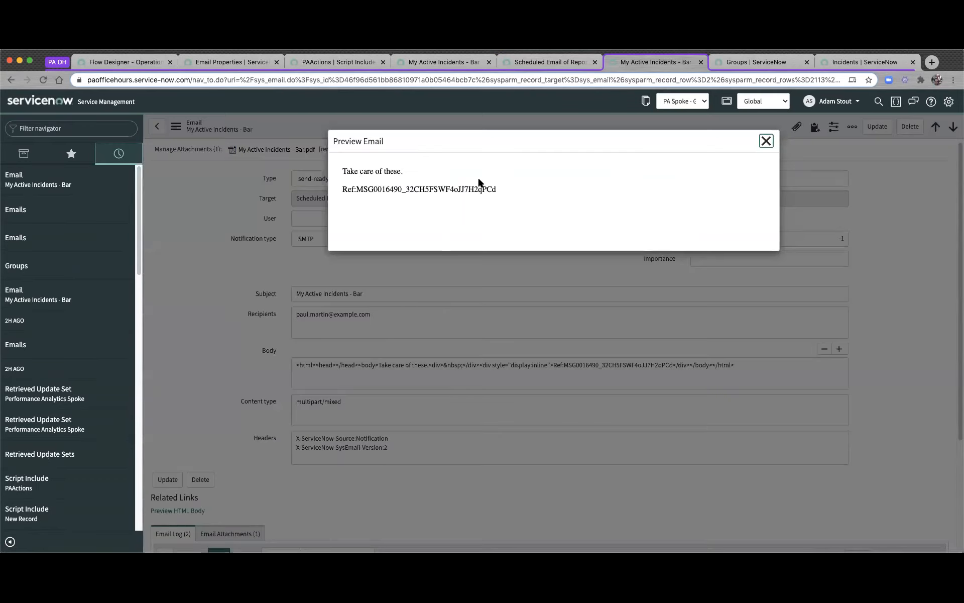
{"action": "left_click", "coordinate": [766, 143]}
Download the email's My Active Incidents - Bar.pdf from its email attachments and open the file
{"action": "scroll", "coordinate": [252, 296], "scroll_direction": "down", "scroll_amount": 5}
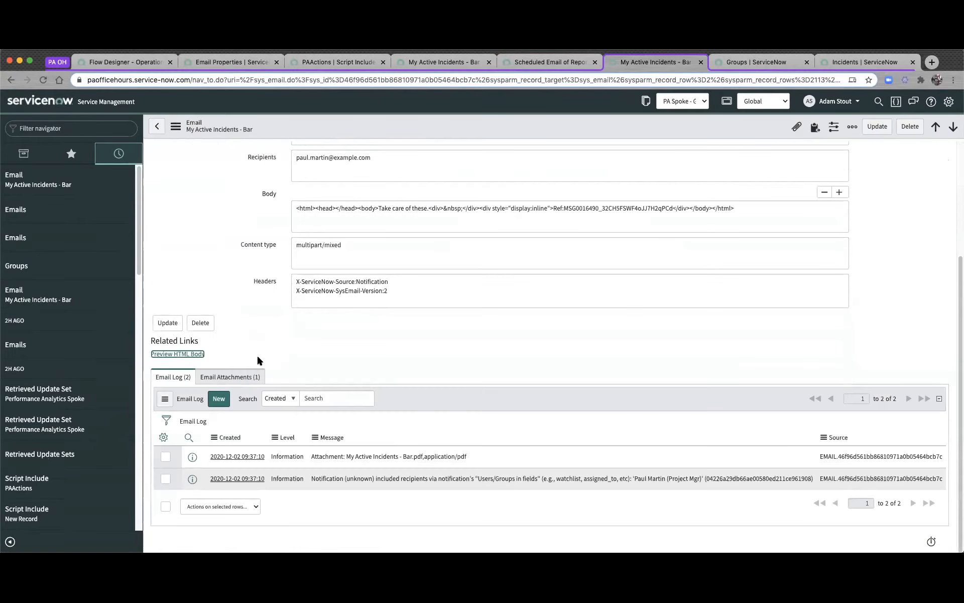
{"action": "left_click", "coordinate": [245, 371]}
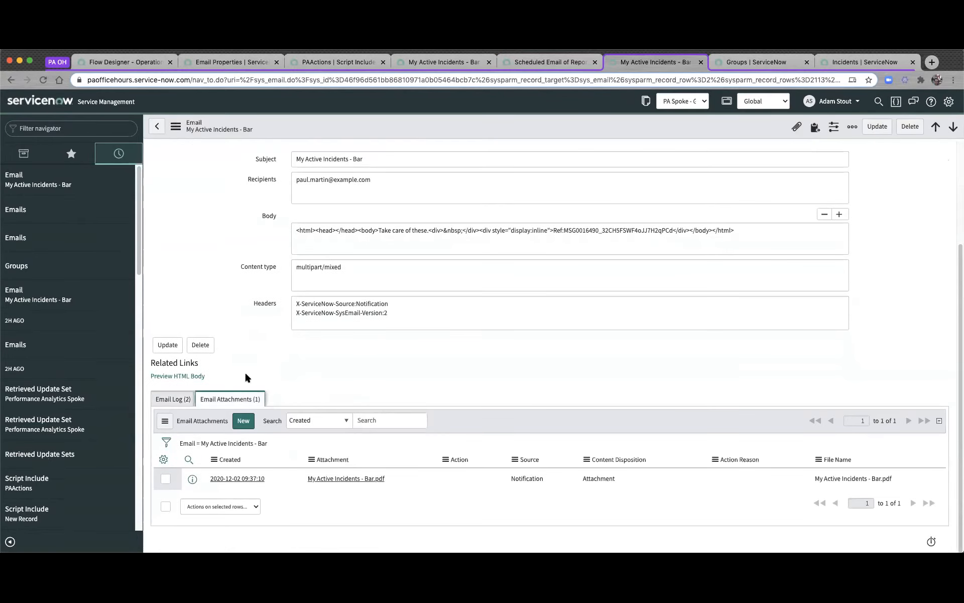
{"action": "left_click", "coordinate": [345, 480]}
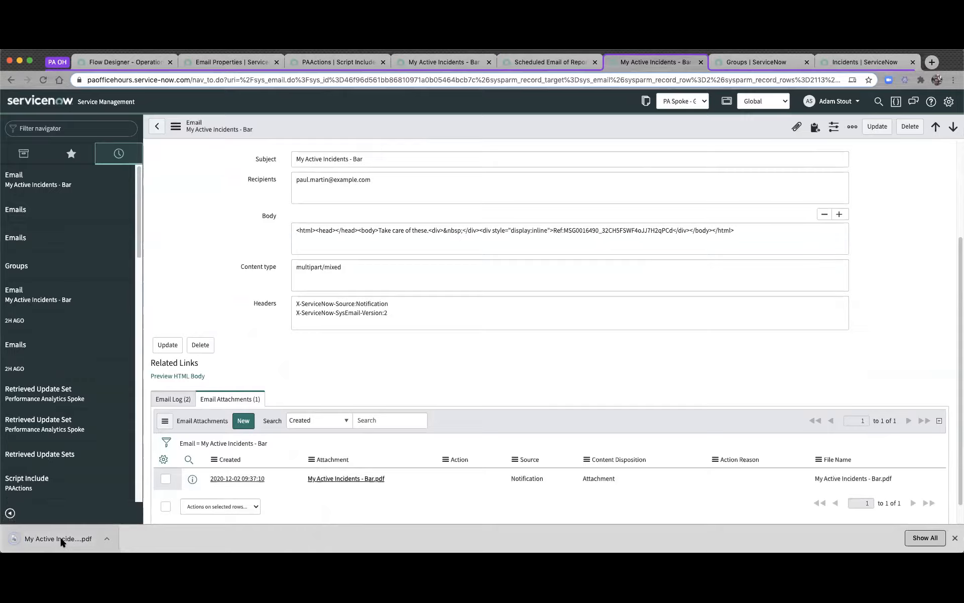
{"action": "left_click", "coordinate": [62, 535]}
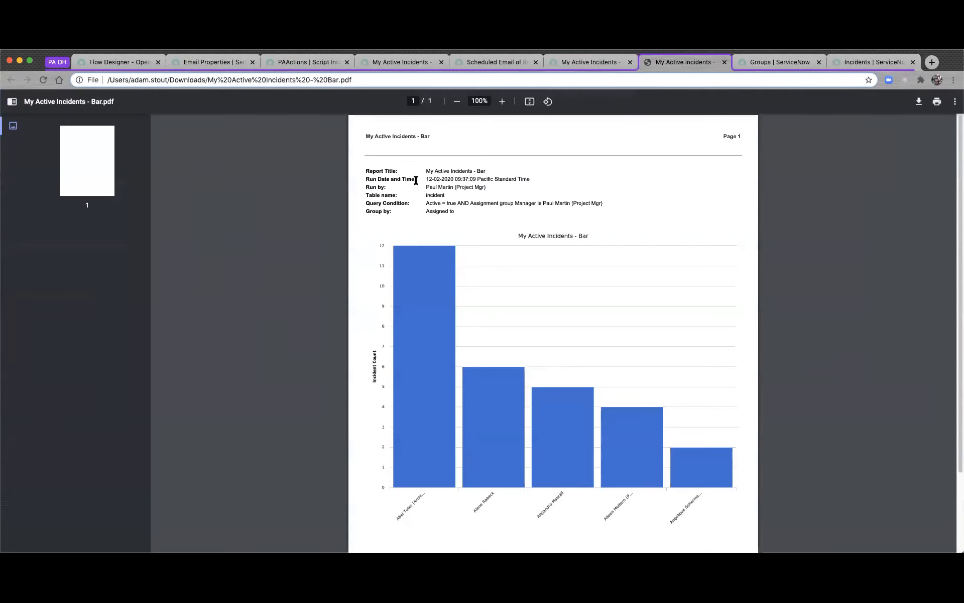
Review the PDF report's Run by and Query Condition details, its bar chart of incidents by assignee and its footer
{"action": "left_click_drag", "start_coordinate": [427, 187], "coordinate": [486, 187]}
{"action": "left_click", "coordinate": [506, 200]}
{"action": "scroll", "coordinate": [428, 259], "scroll_direction": "down", "scroll_amount": 1}
{"action": "scroll", "coordinate": [430, 265], "scroll_direction": "down", "scroll_amount": 3}
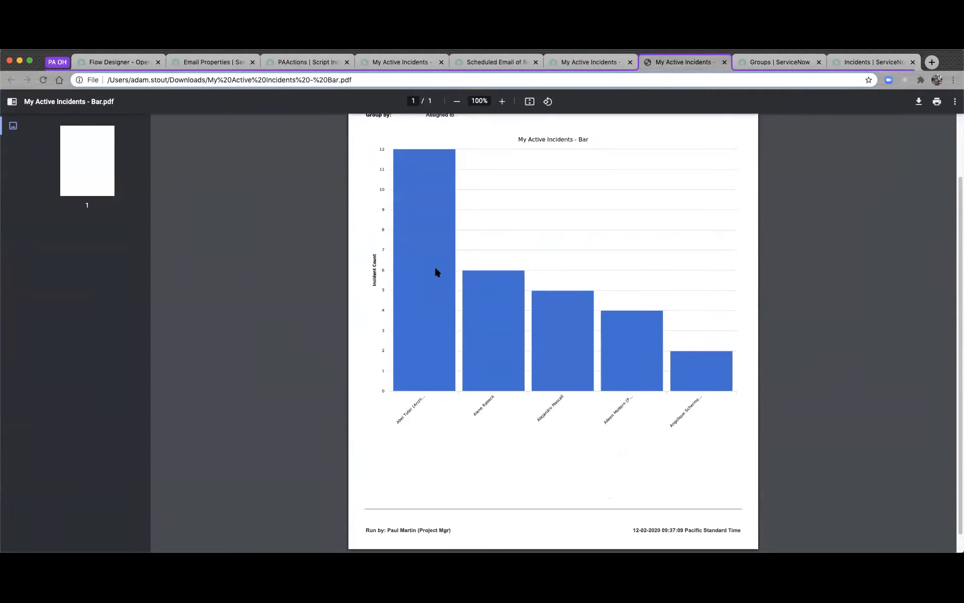
{"action": "scroll", "coordinate": [435, 265], "scroll_direction": "up", "scroll_amount": 4}
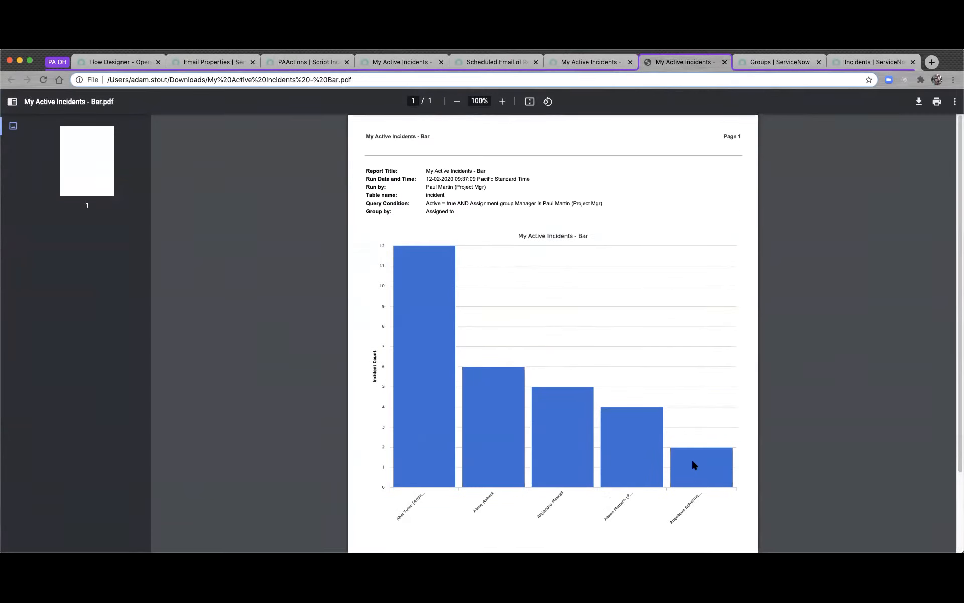
{"action": "scroll", "coordinate": [699, 484], "scroll_direction": "down", "scroll_amount": 1}
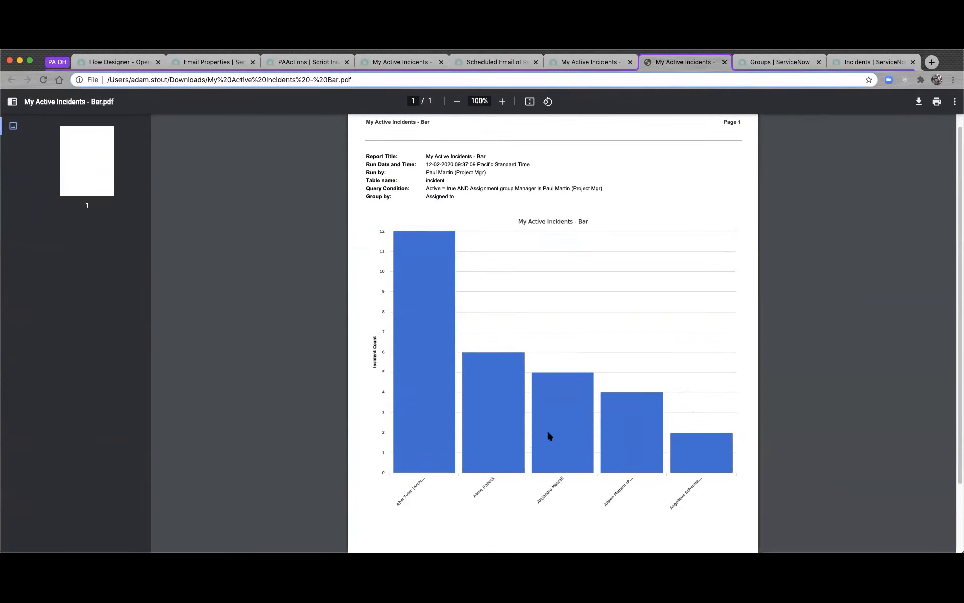
Return to the Emails list, open the My Active Incidents - Bar email in the fourth row and review its PDF attachment
{"action": "left_click", "coordinate": [591, 62]}
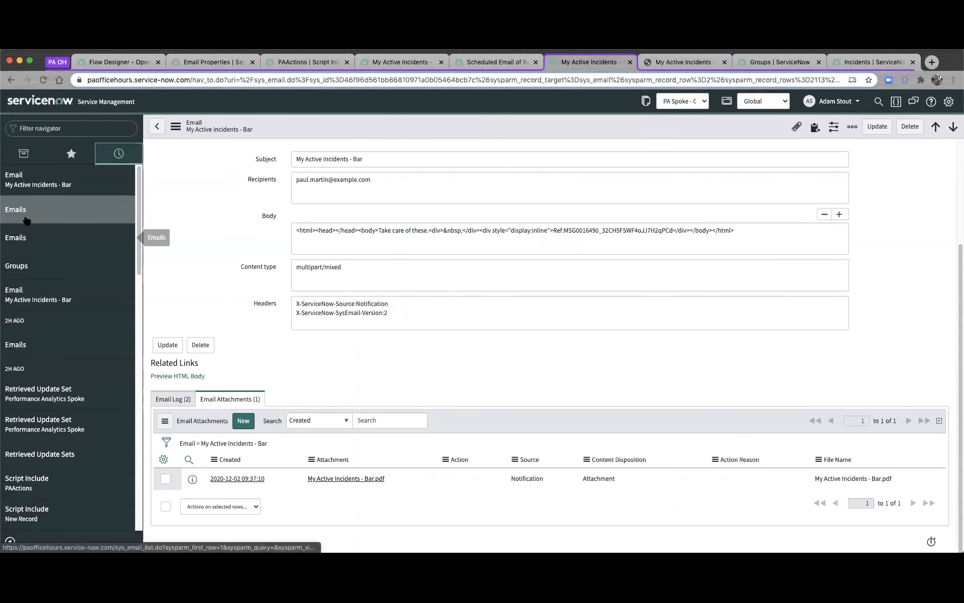
{"action": "left_click", "coordinate": [31, 238]}
{"action": "left_click", "coordinate": [228, 270]}
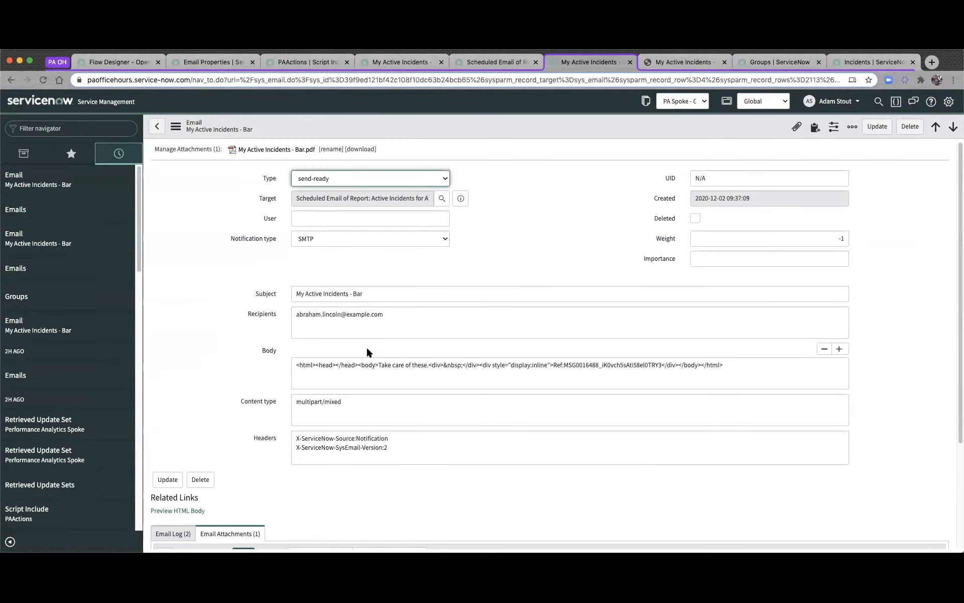
{"action": "scroll", "coordinate": [308, 371], "scroll_direction": "down", "scroll_amount": 3}
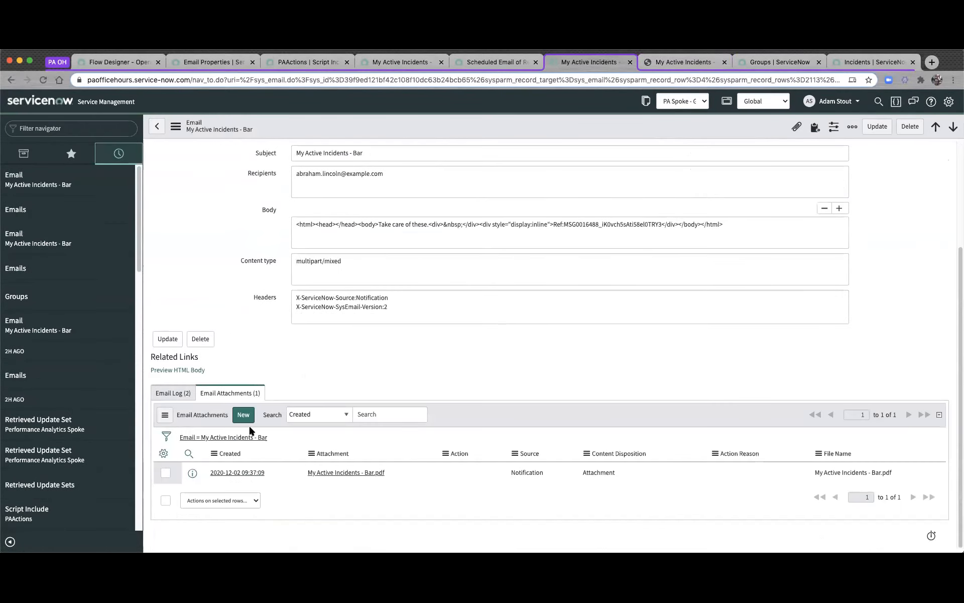
{"action": "left_click", "coordinate": [337, 473]}
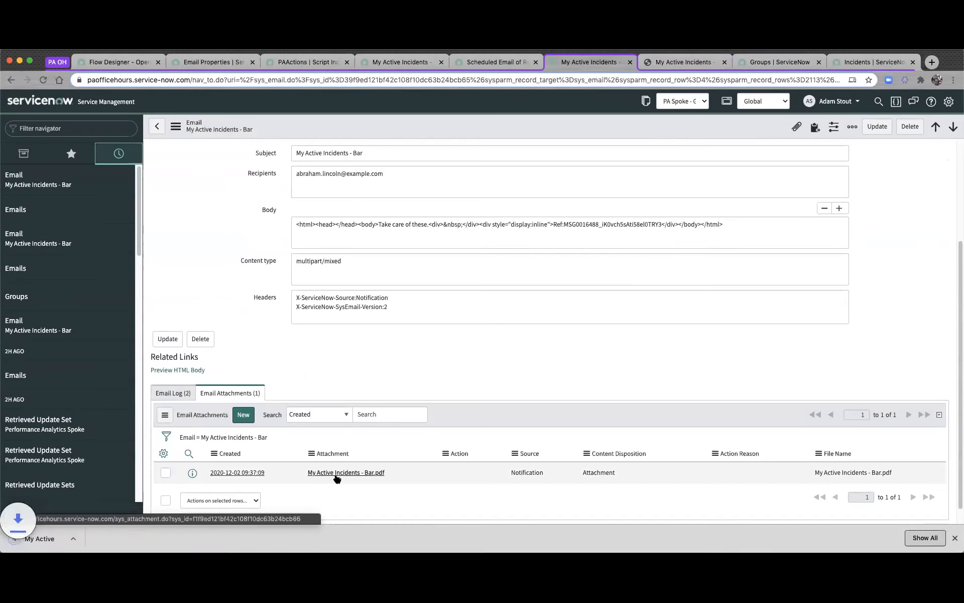
{"action": "left_click", "coordinate": [52, 536]}
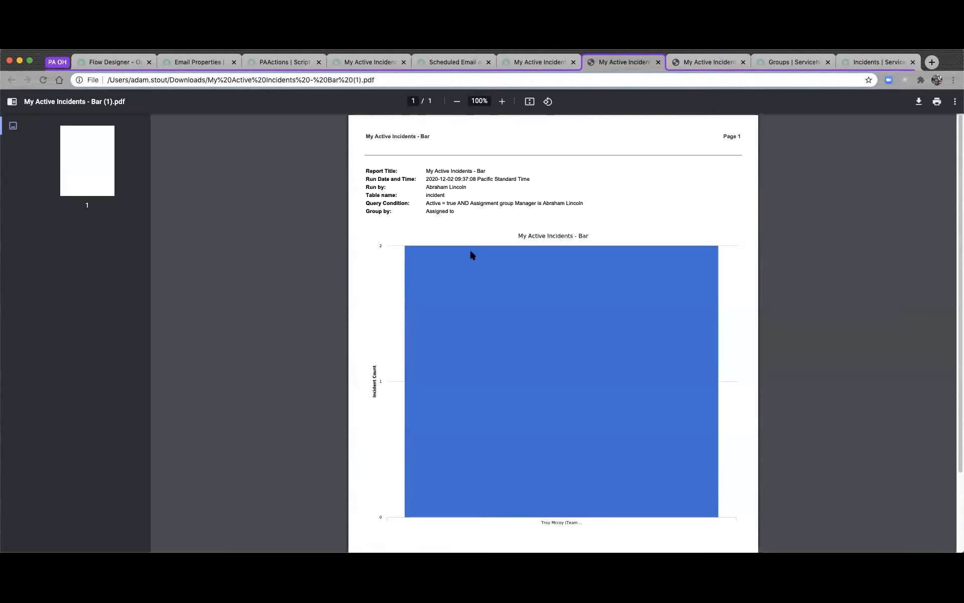
{"action": "scroll", "coordinate": [442, 299], "scroll_direction": "down", "scroll_amount": 1}
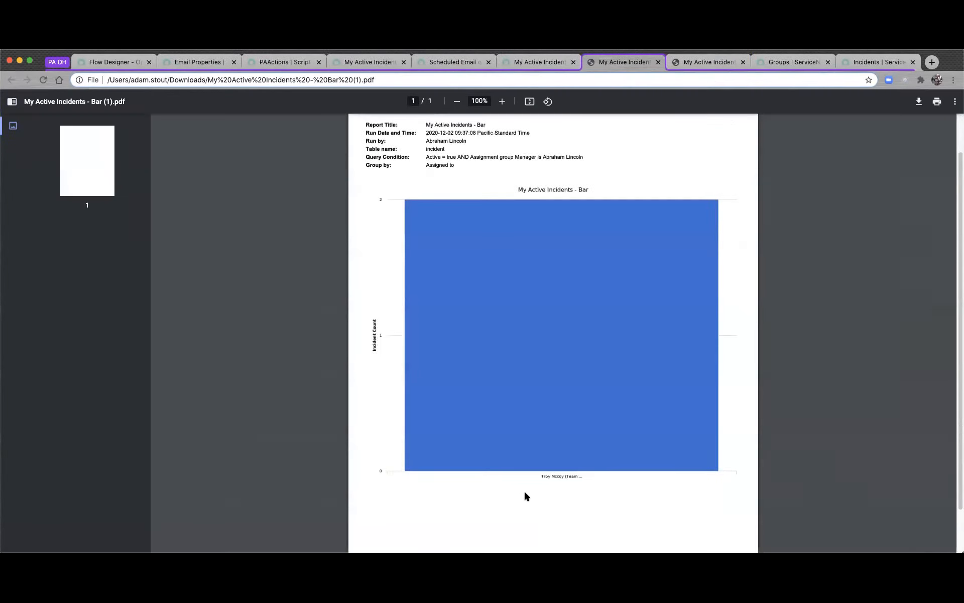
{"action": "scroll", "coordinate": [605, 426], "scroll_direction": "up", "scroll_amount": 1}
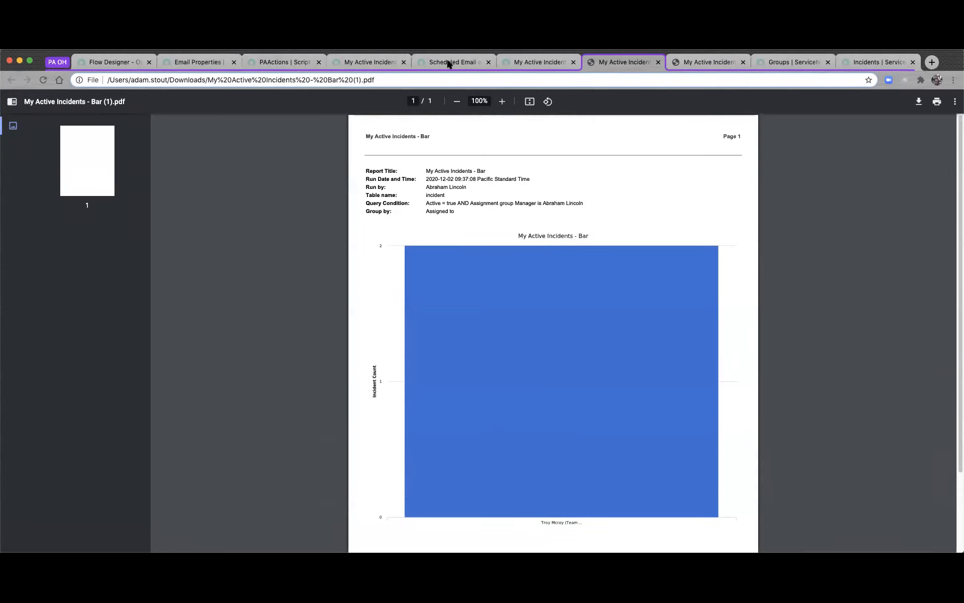
Return to the flow's execution details, expand the first Get Groups with Aggregate action and review its configuration and the Schedule Report values
{"action": "left_click", "coordinate": [112, 60]}
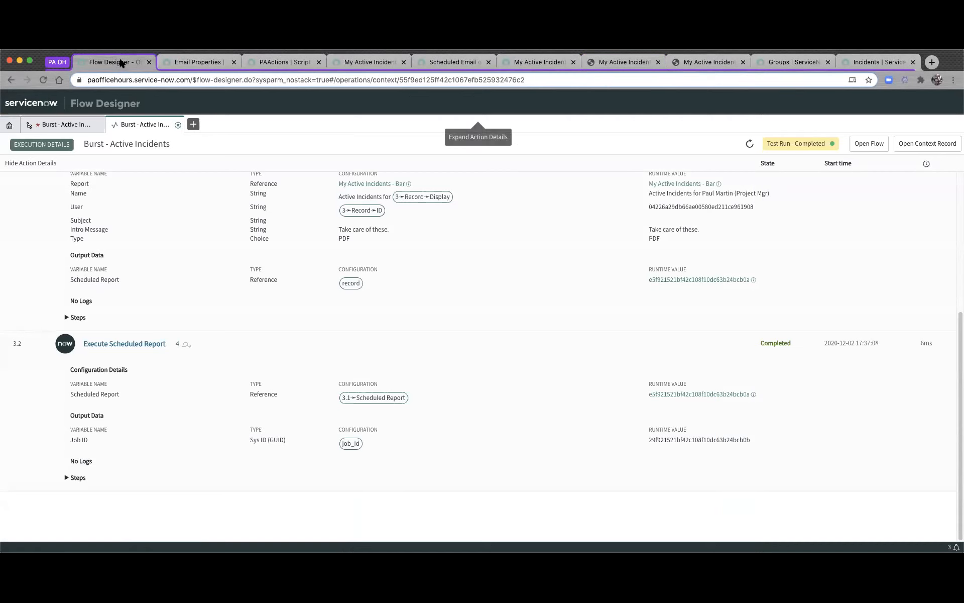
{"action": "scroll", "coordinate": [291, 275], "scroll_direction": "up", "scroll_amount": 5}
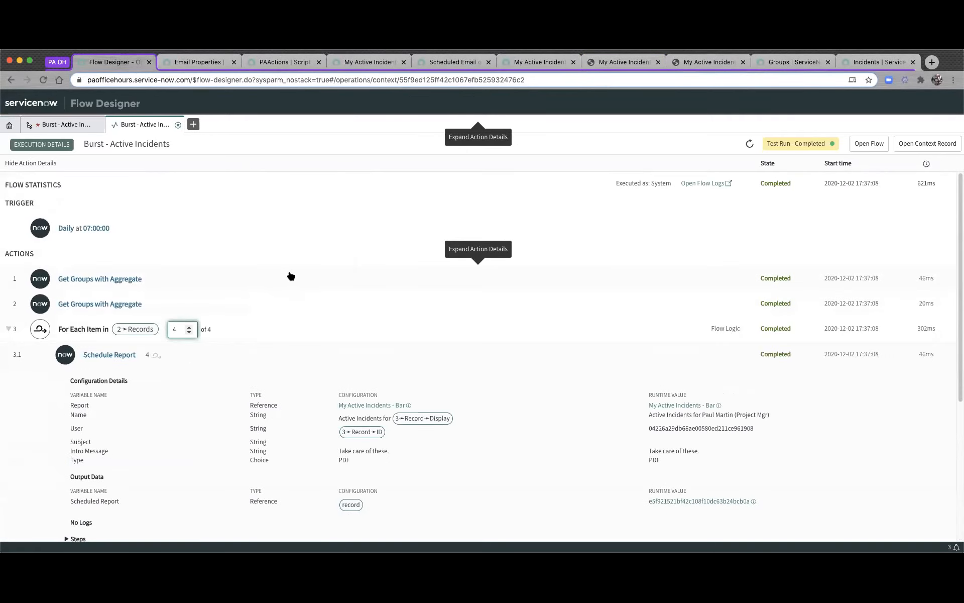
{"action": "left_click", "coordinate": [250, 283]}
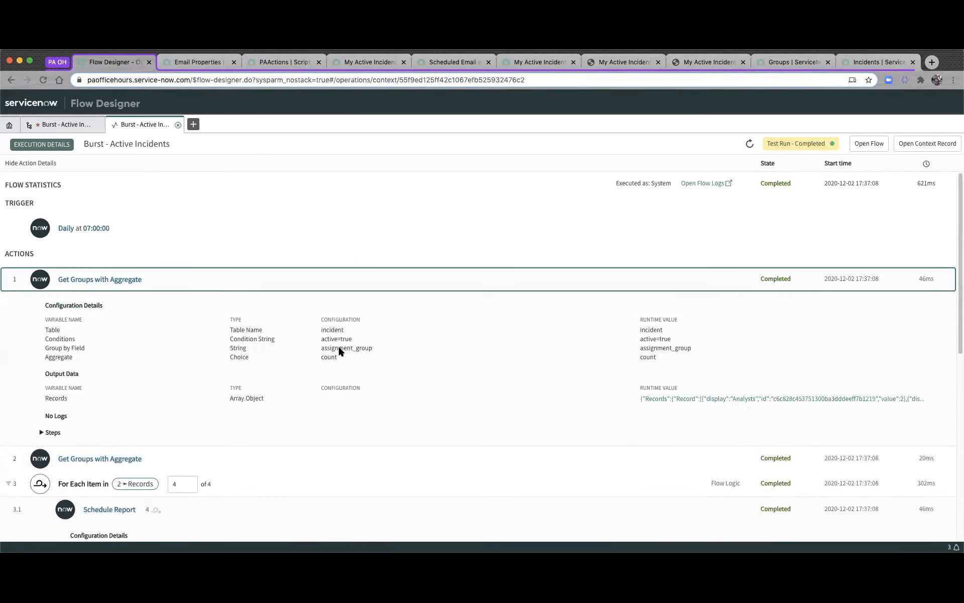
{"action": "scroll", "coordinate": [403, 357], "scroll_direction": "down", "scroll_amount": 4}
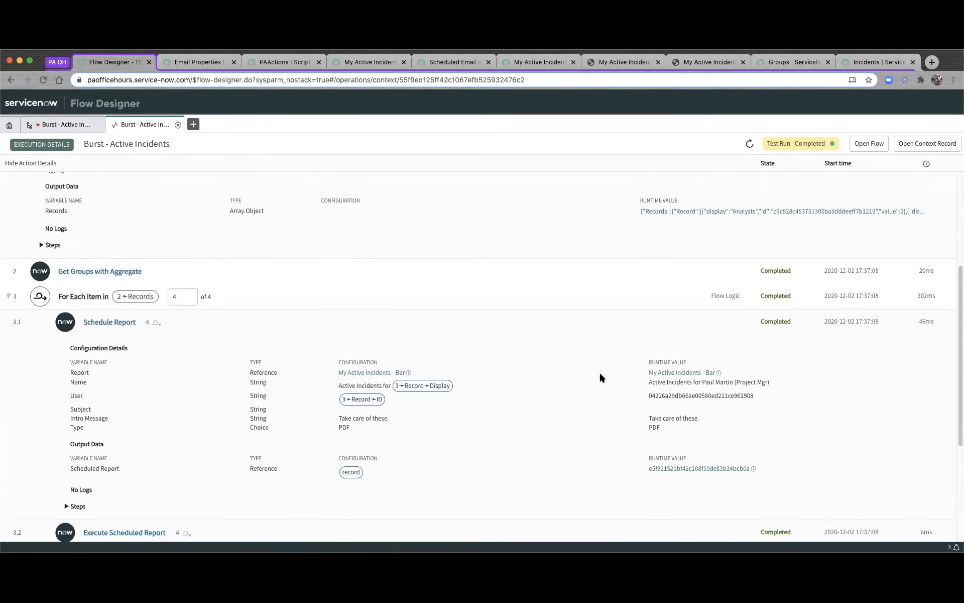
{"action": "scroll", "coordinate": [599, 379], "scroll_direction": "up", "scroll_amount": 4}
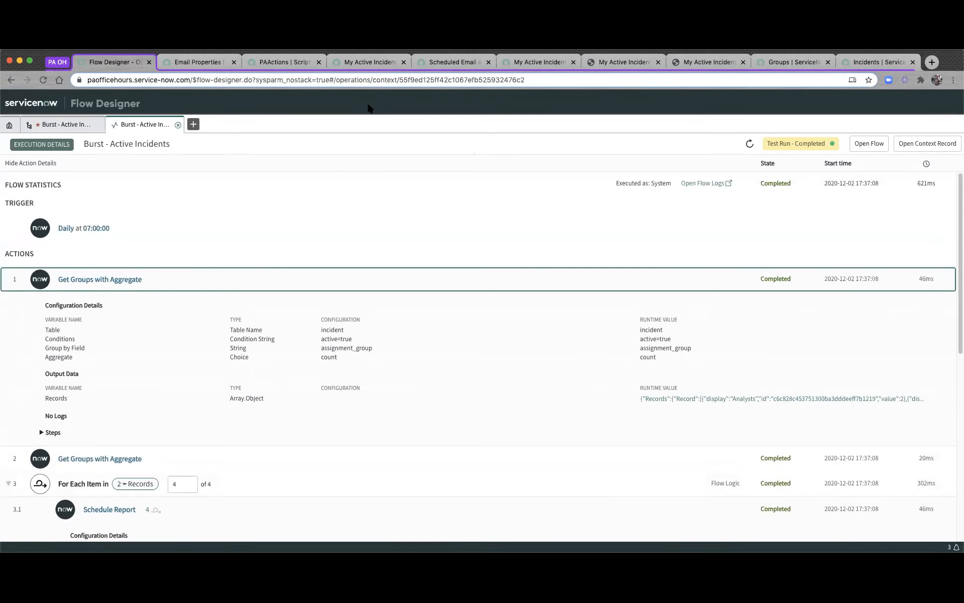